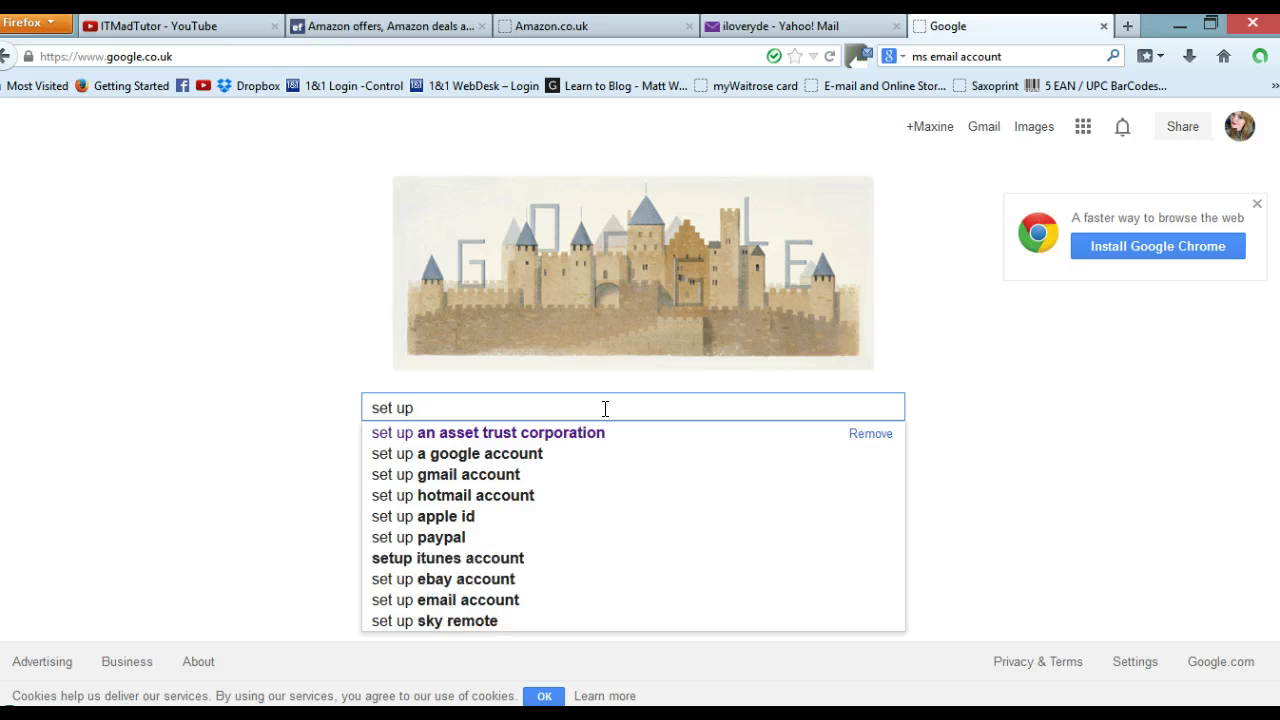
# Search Google for 'set up MS email Account'.
pyautogui.write('MS email ')
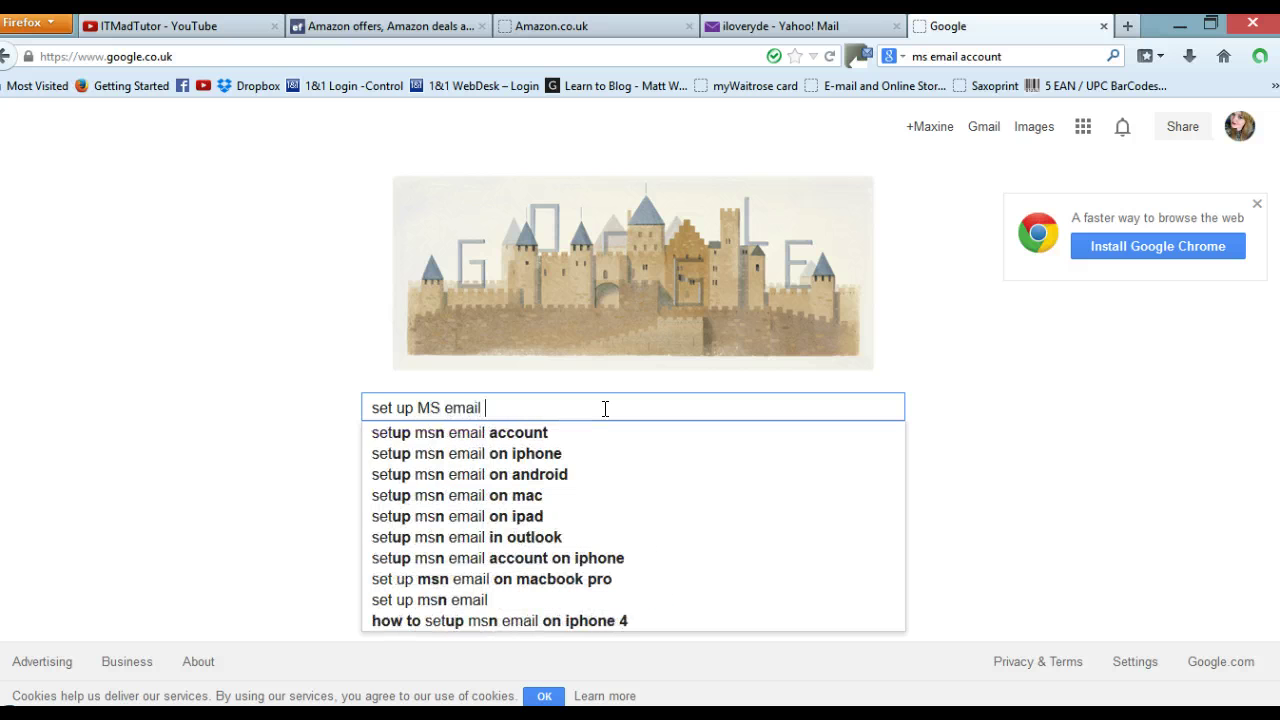
pyautogui.write('Account')
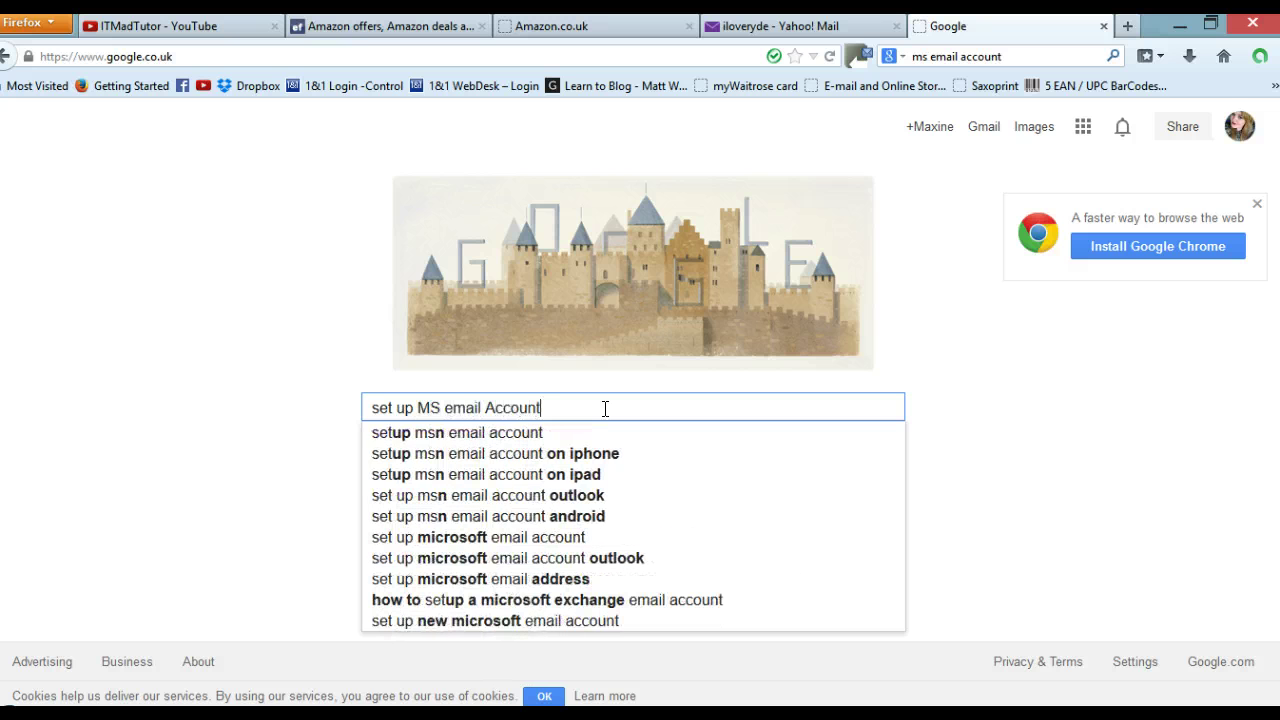
pyautogui.press('Return')
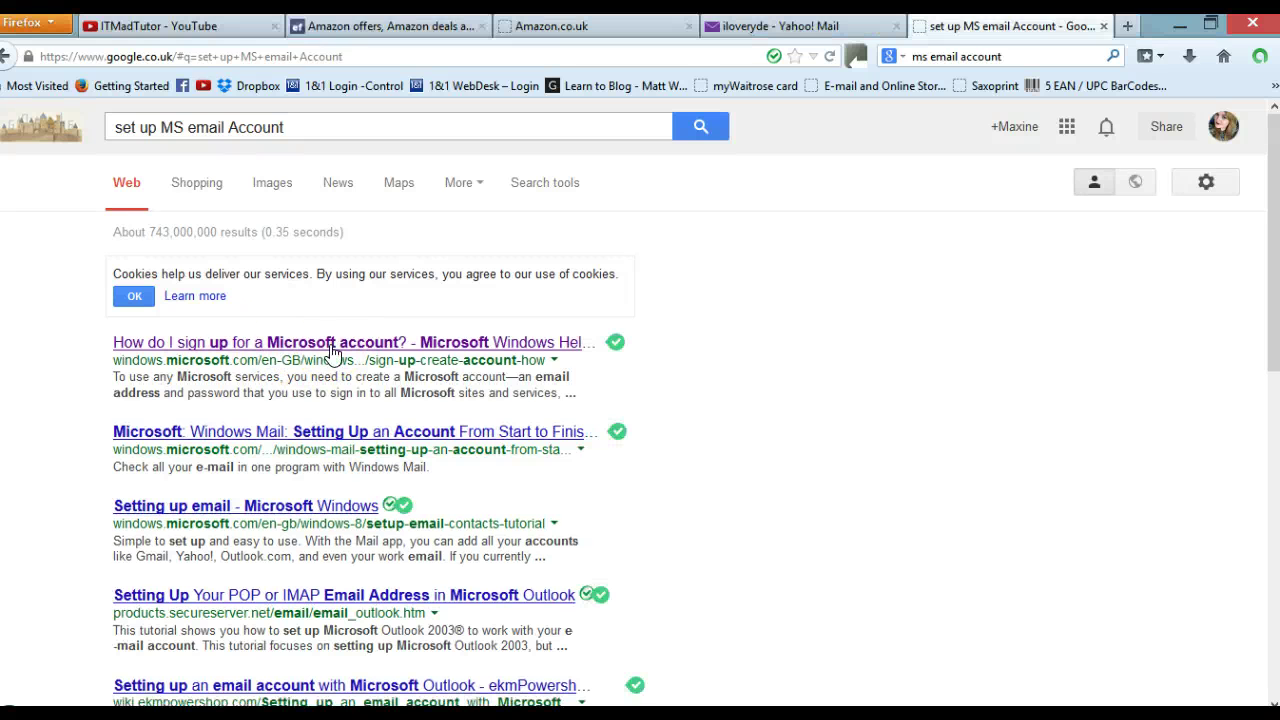
# Open the 'How do I sign up for a Microsoft account?' article and follow its sign-up link.
pyautogui.click(333, 345)
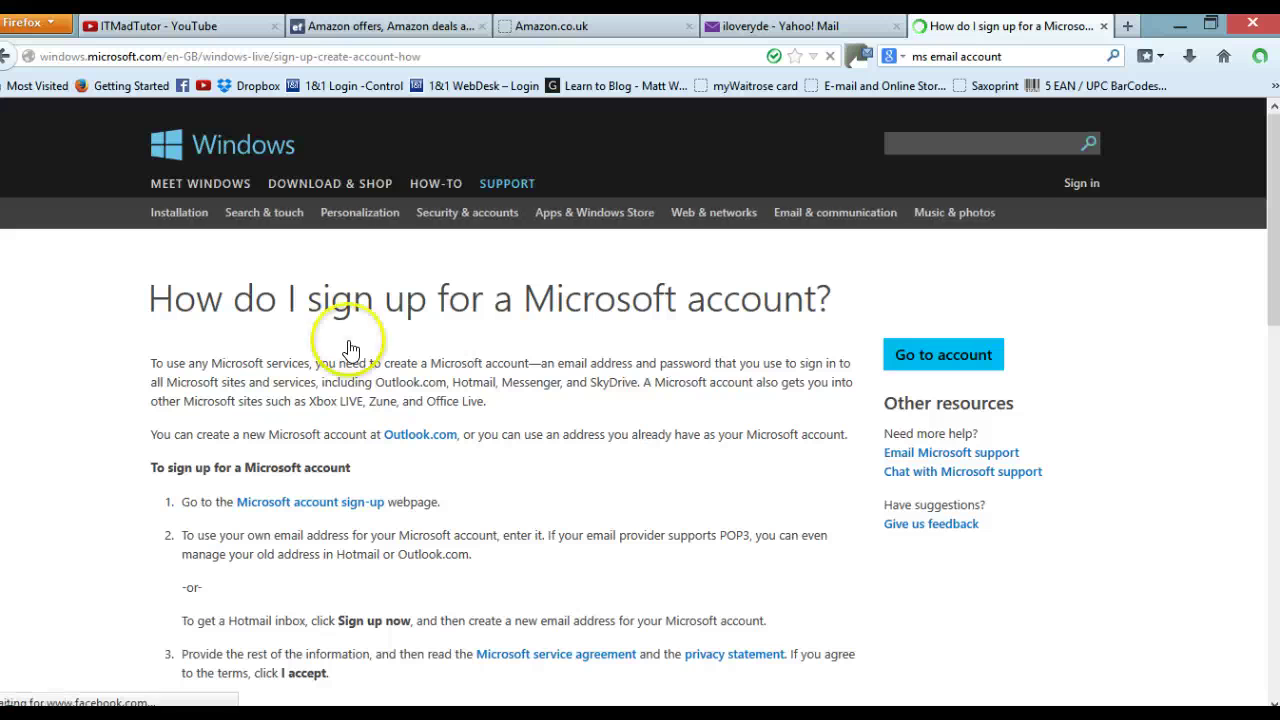
pyautogui.moveTo(1271, 186); pyautogui.dragTo(1279, 238)
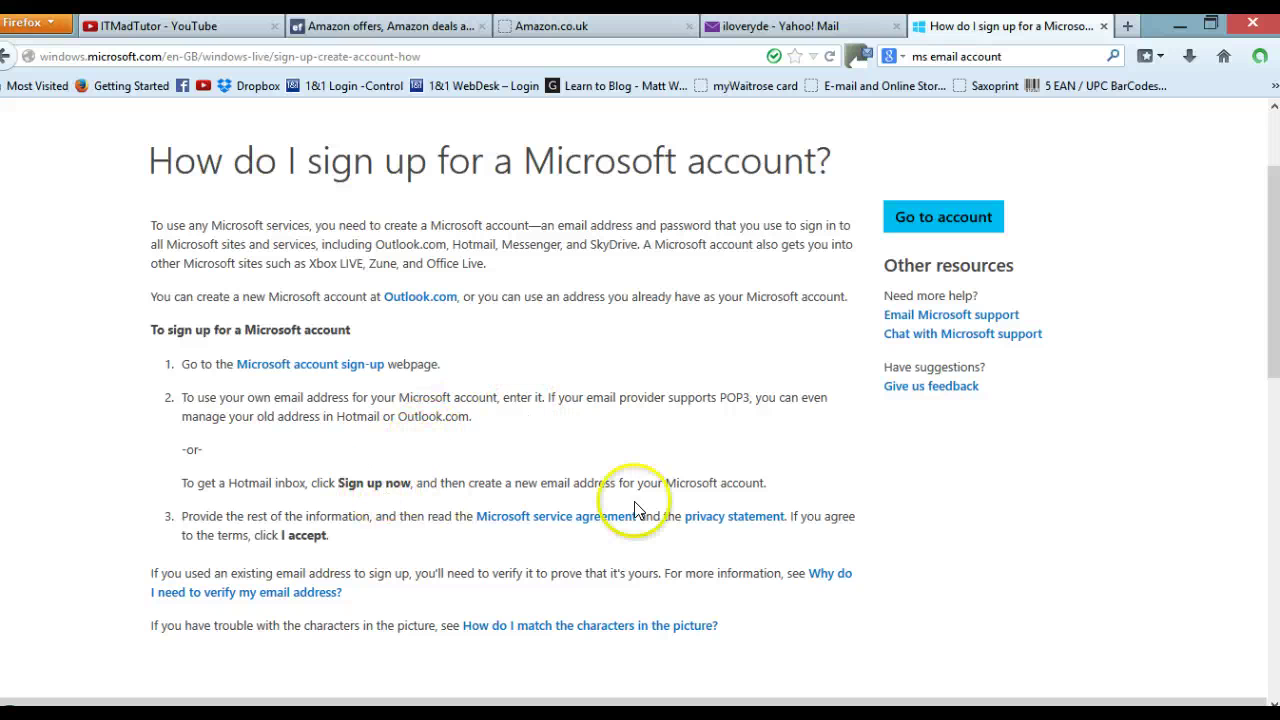
pyautogui.click(322, 372)
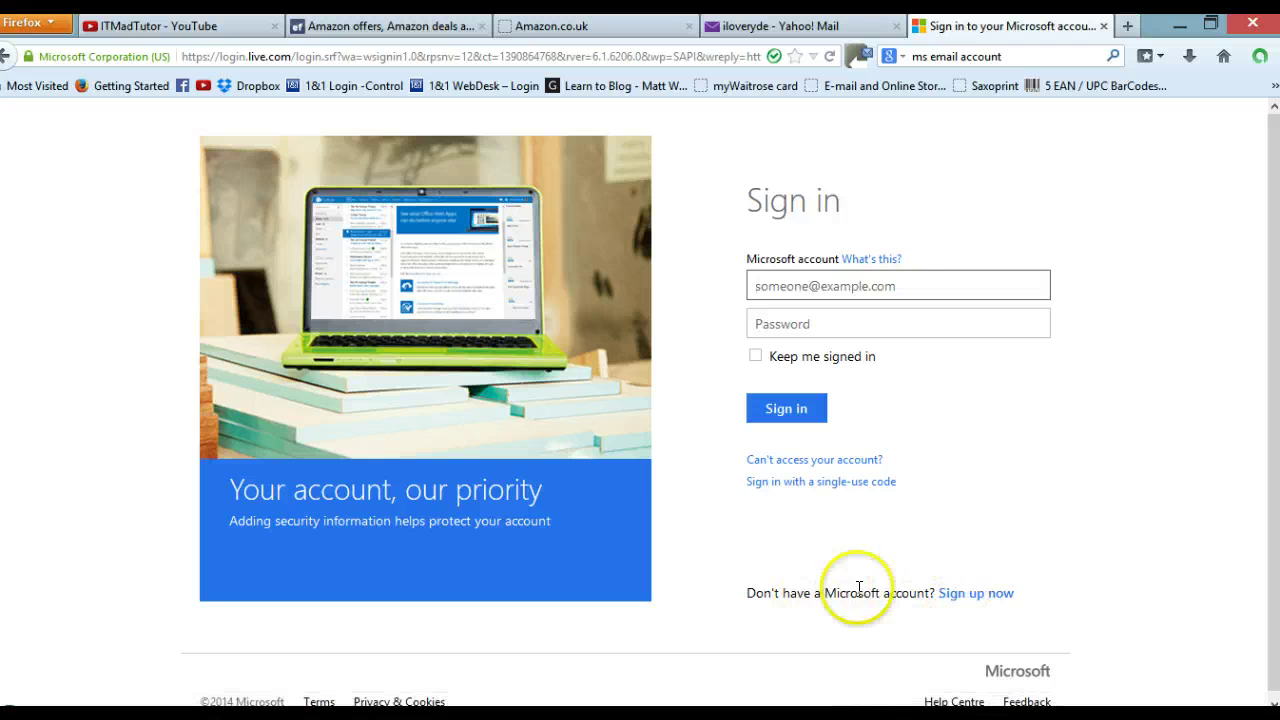
# Start a new Microsoft account and fill in the first name, surname and username fields.
pyautogui.click(984, 595)
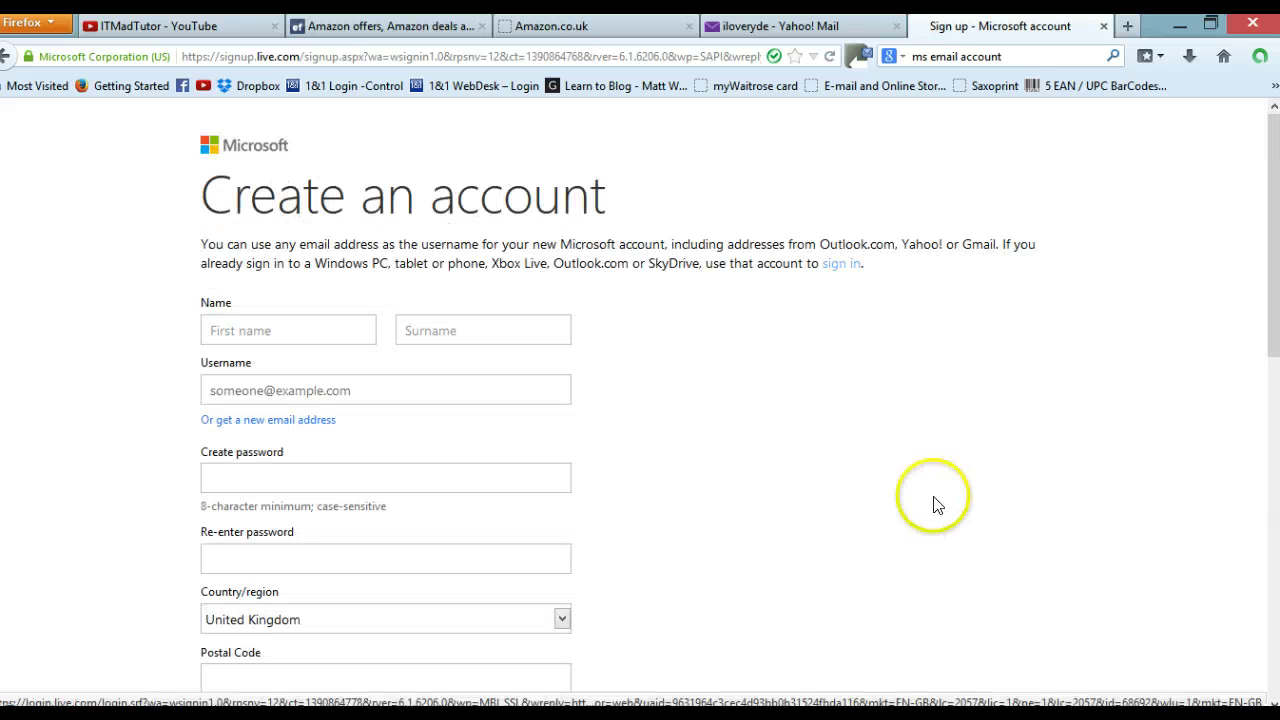
pyautogui.moveTo(1269, 251); pyautogui.dragTo(1276, 327)
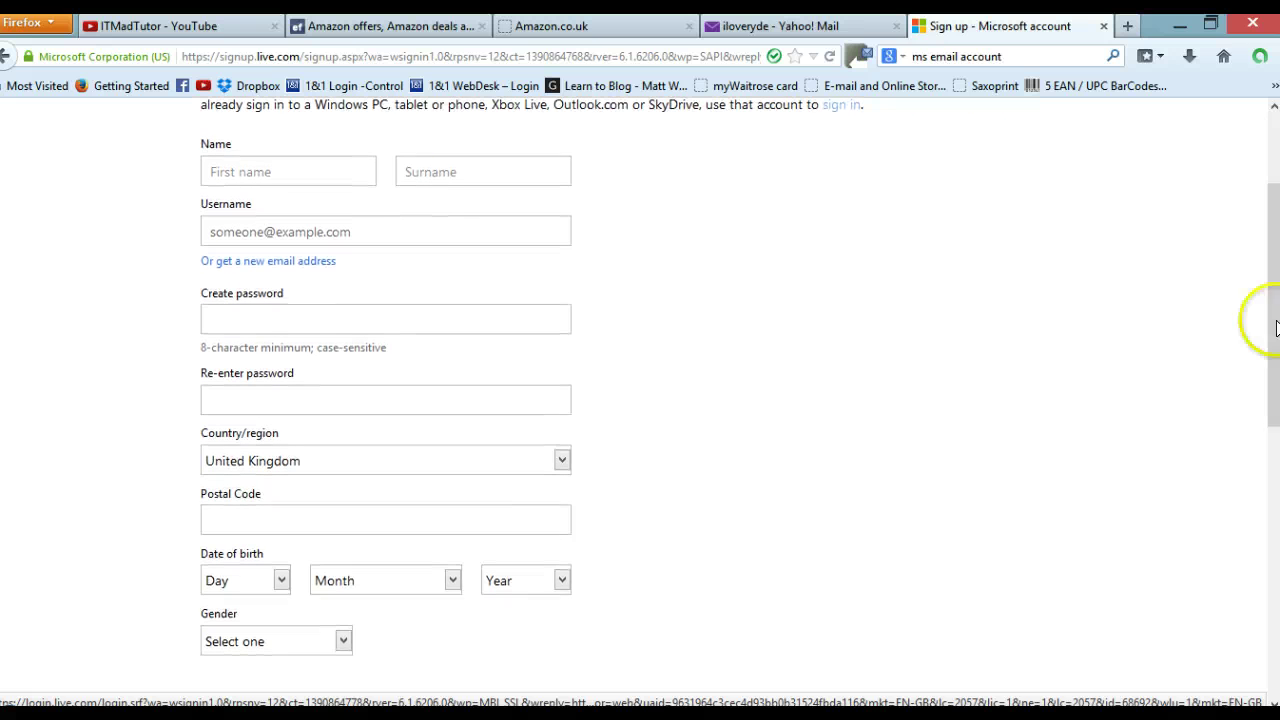
pyautogui.click(364, 170)
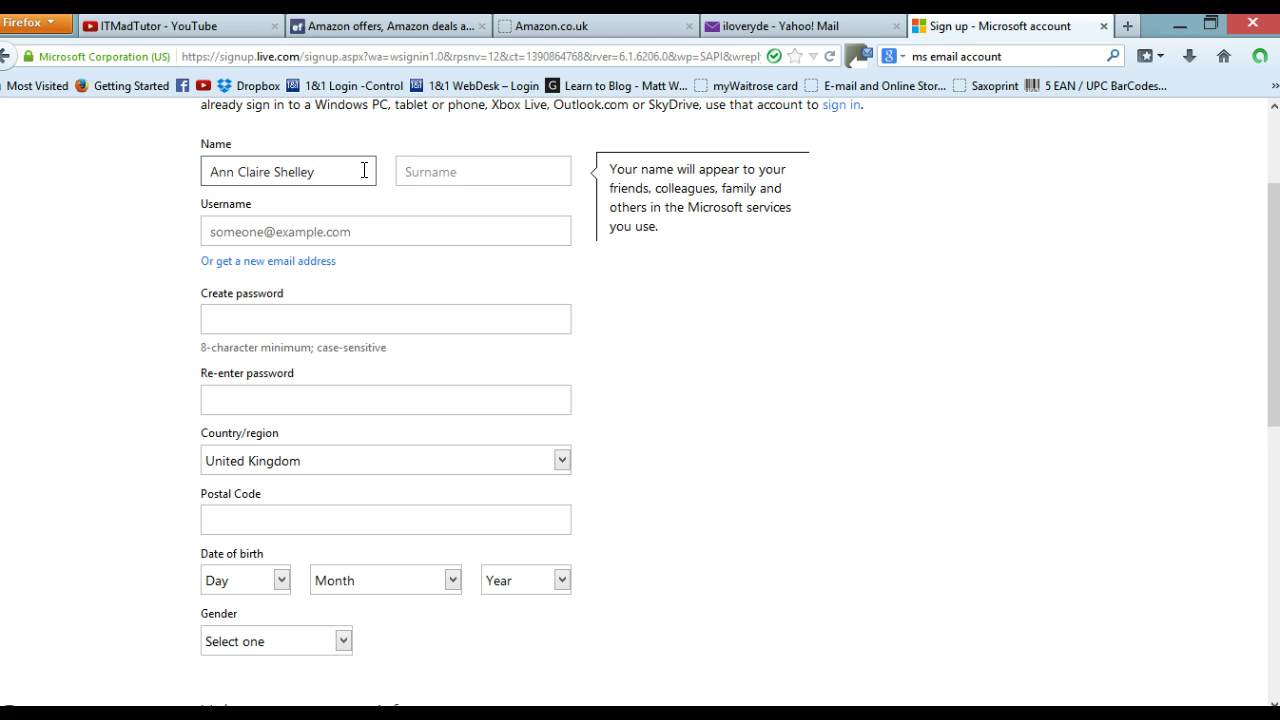
pyautogui.press('Tab')
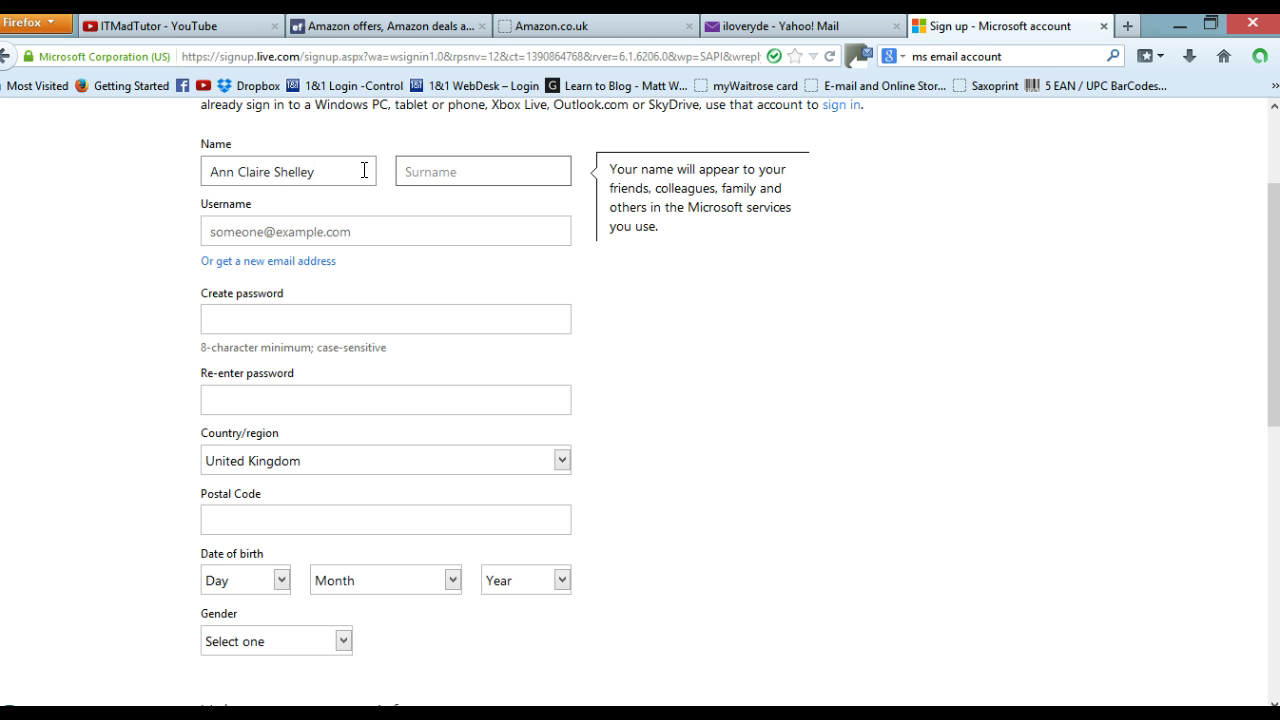
pyautogui.click(372, 232)
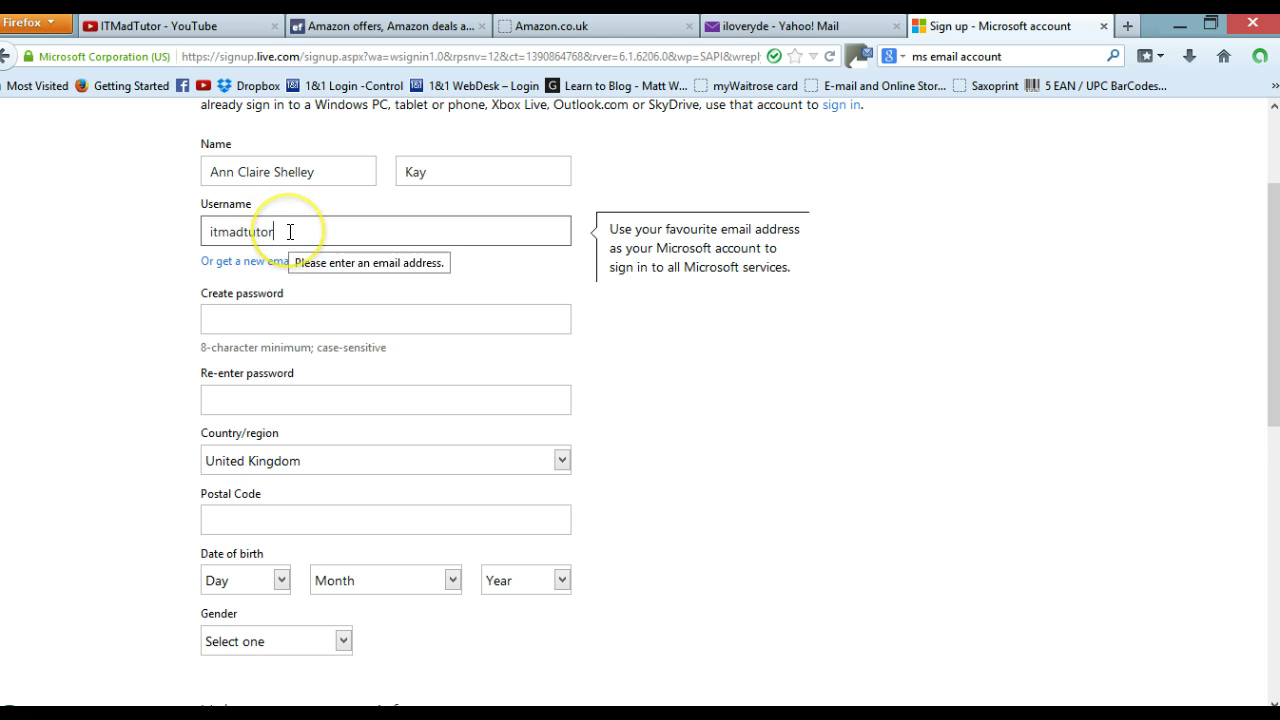
pyautogui.click(395, 693)
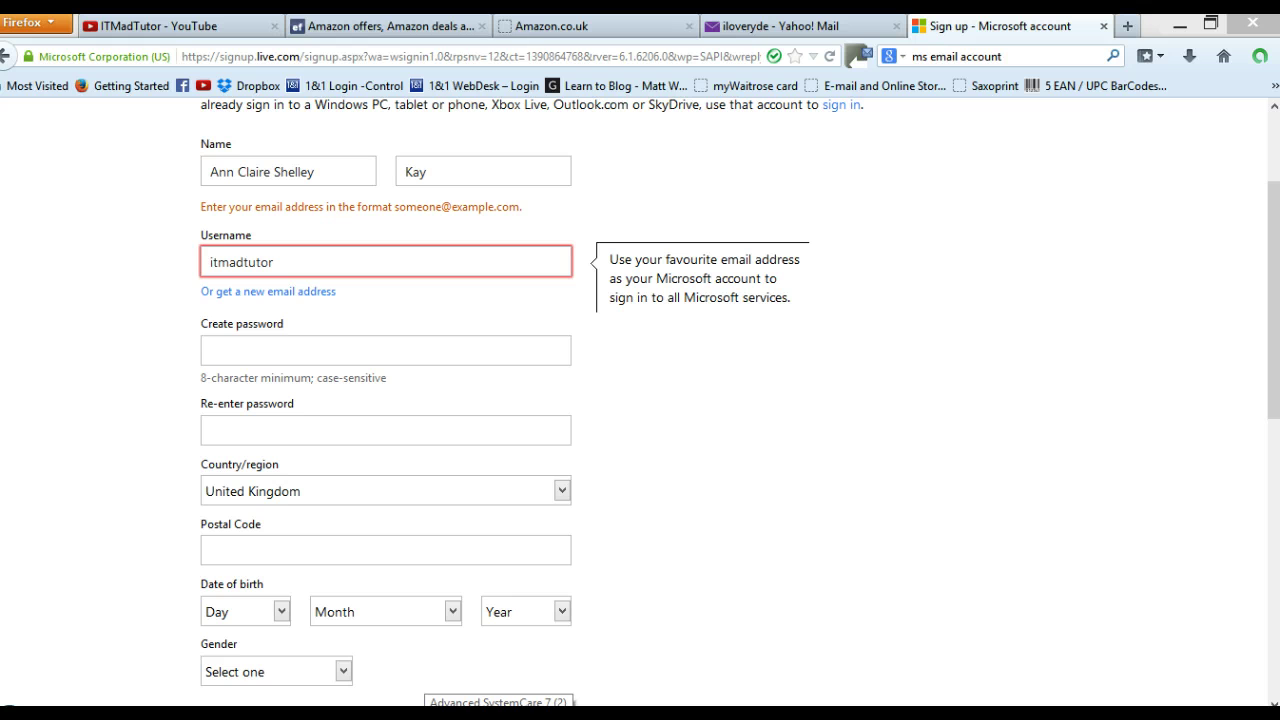
pyautogui.click(480, 262)
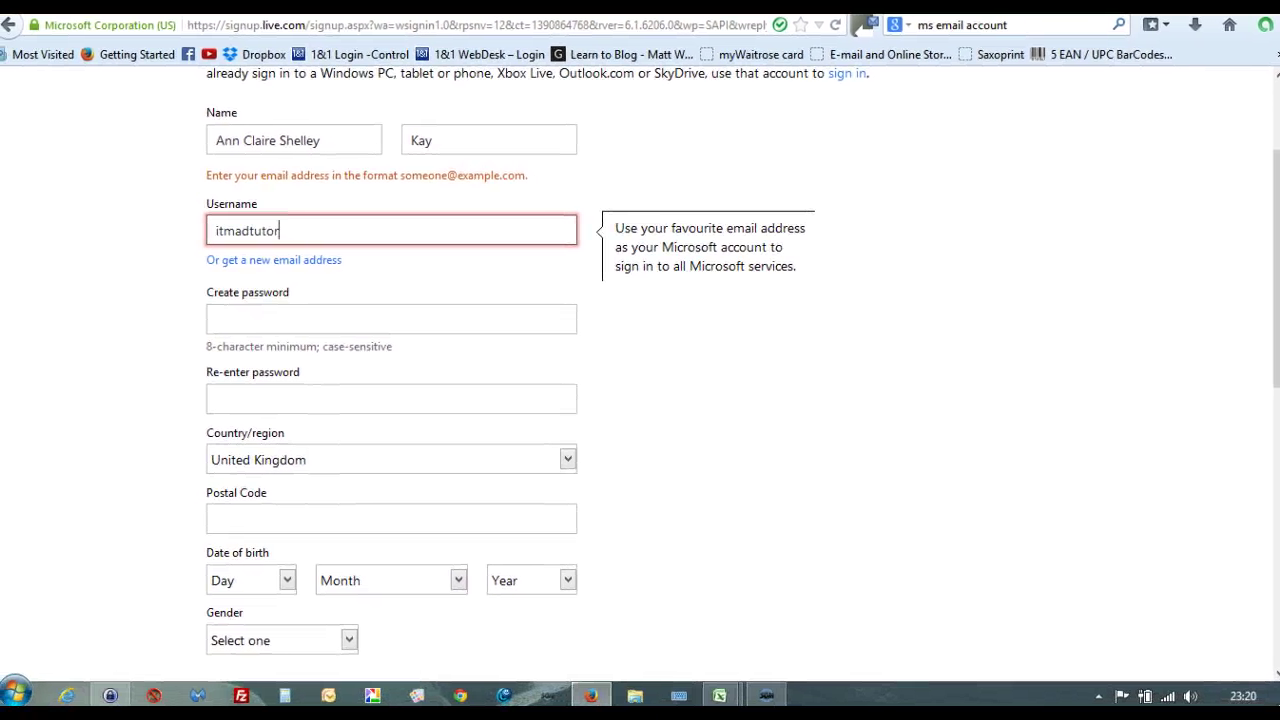
# Save the I Love Ryde entry and start a new KeePass entry with the account user name.
pyautogui.click(112, 697)
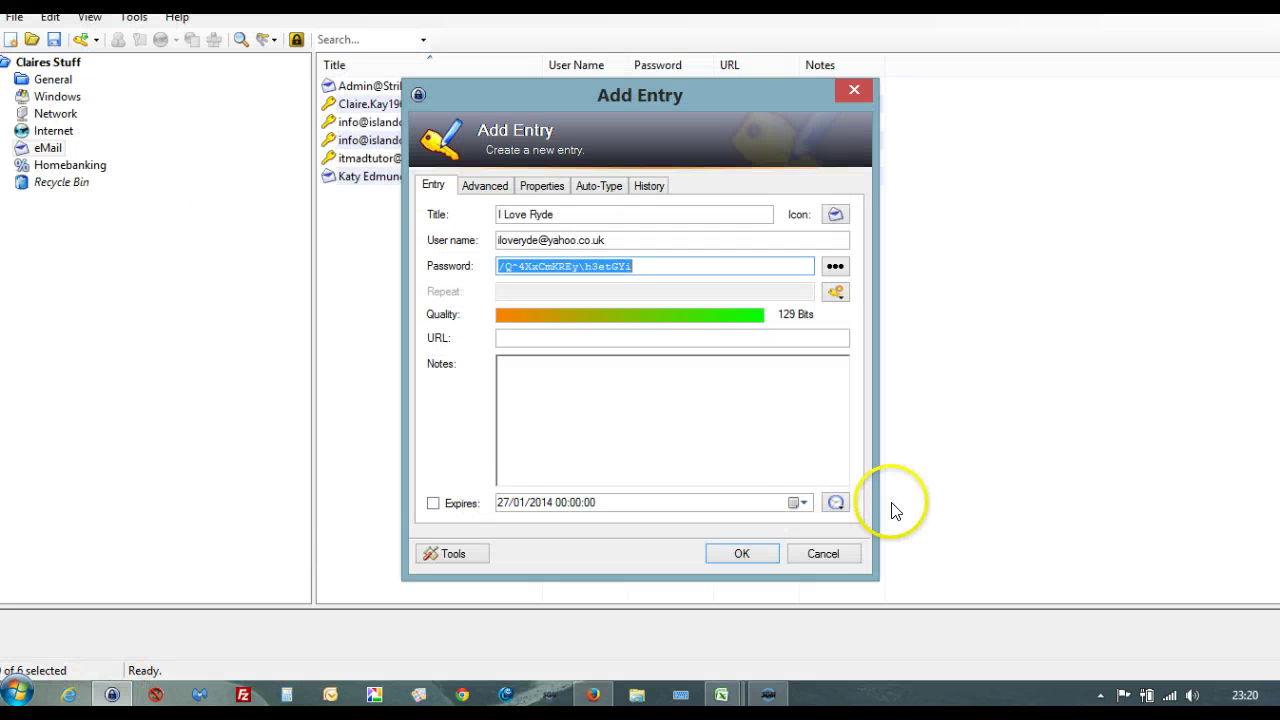
pyautogui.click(773, 562)
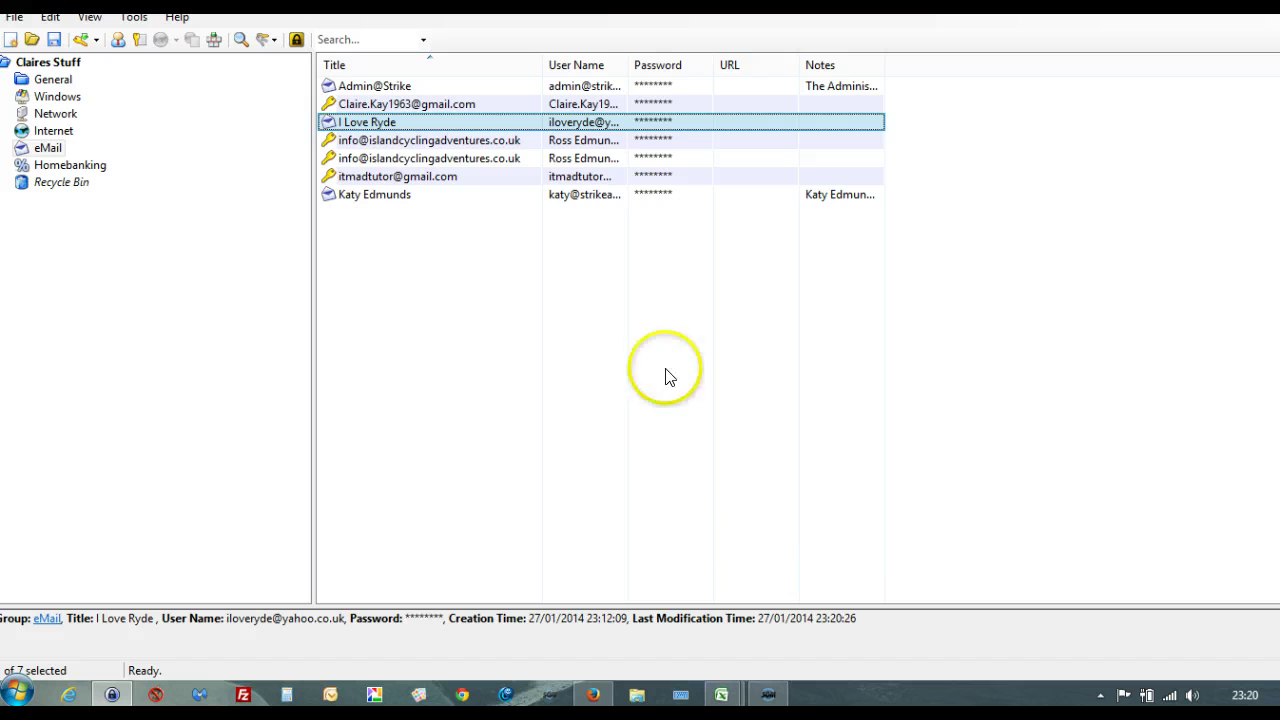
pyautogui.click(81, 39)
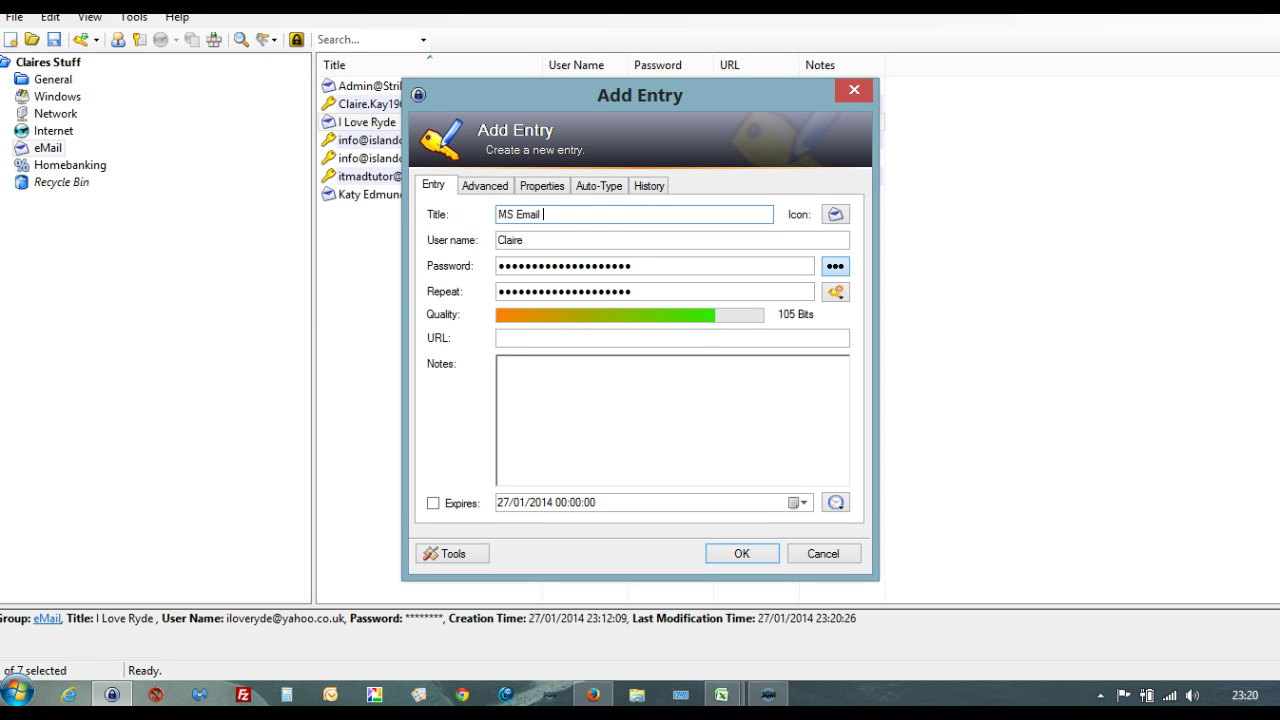
pyautogui.press('Tab')
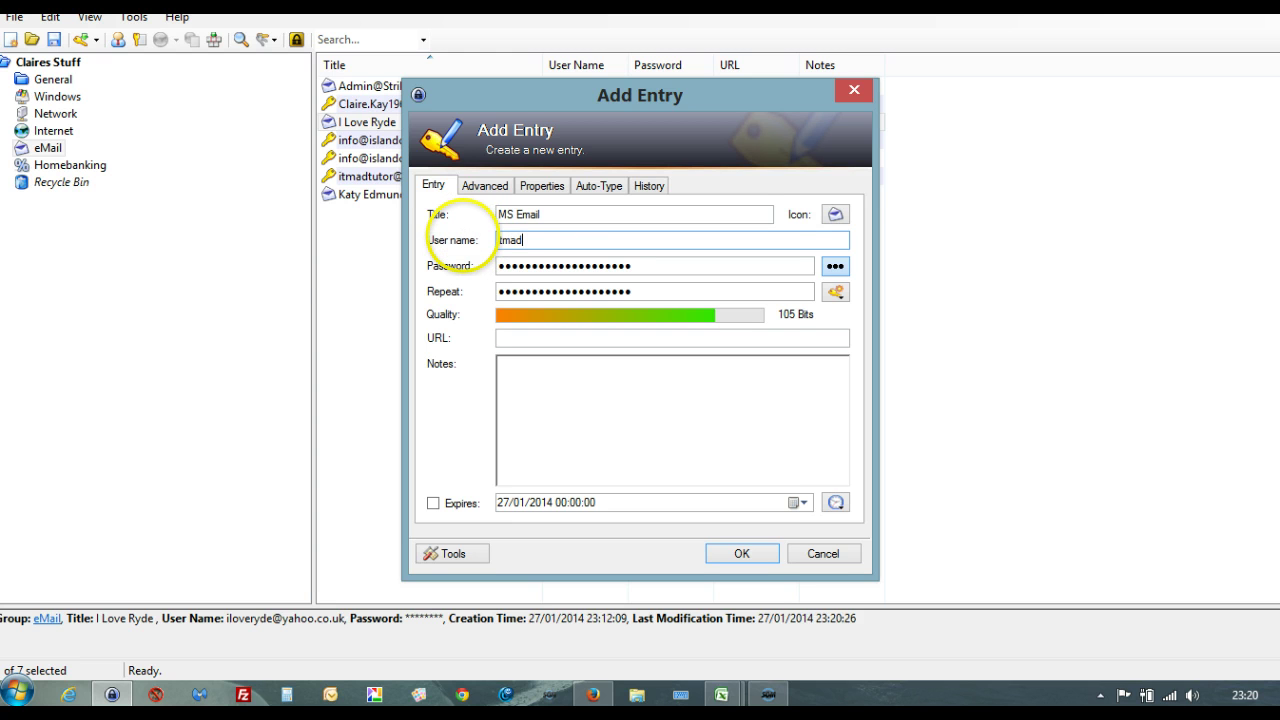
pyautogui.write('itmadtutor')
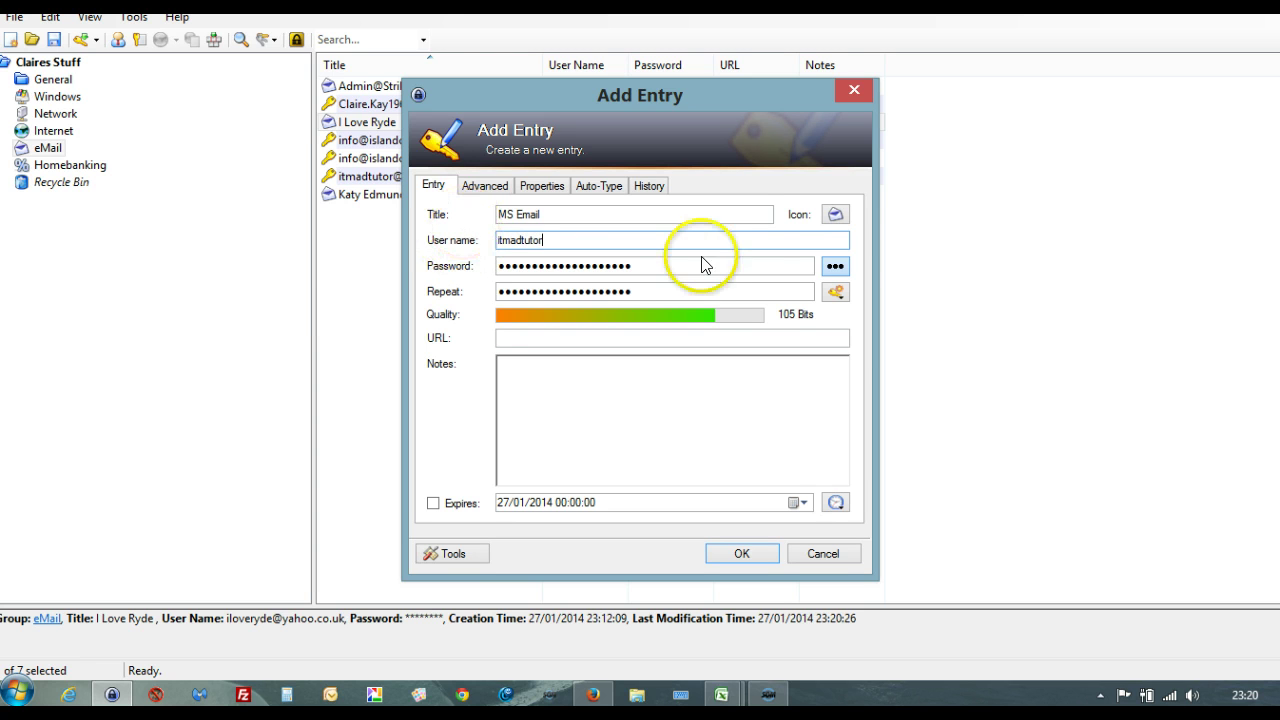
# Generate a password with special characters and brackets, then select it for copying.
pyautogui.click(835, 266)
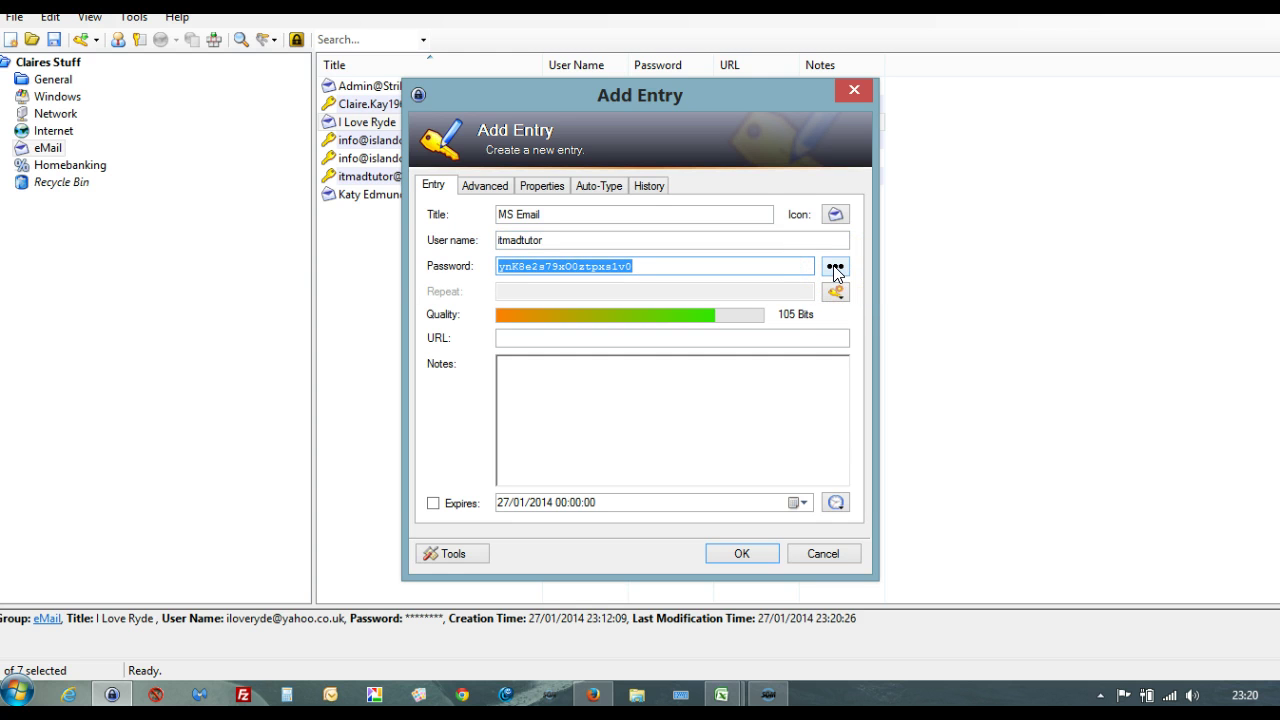
pyautogui.click(836, 291)
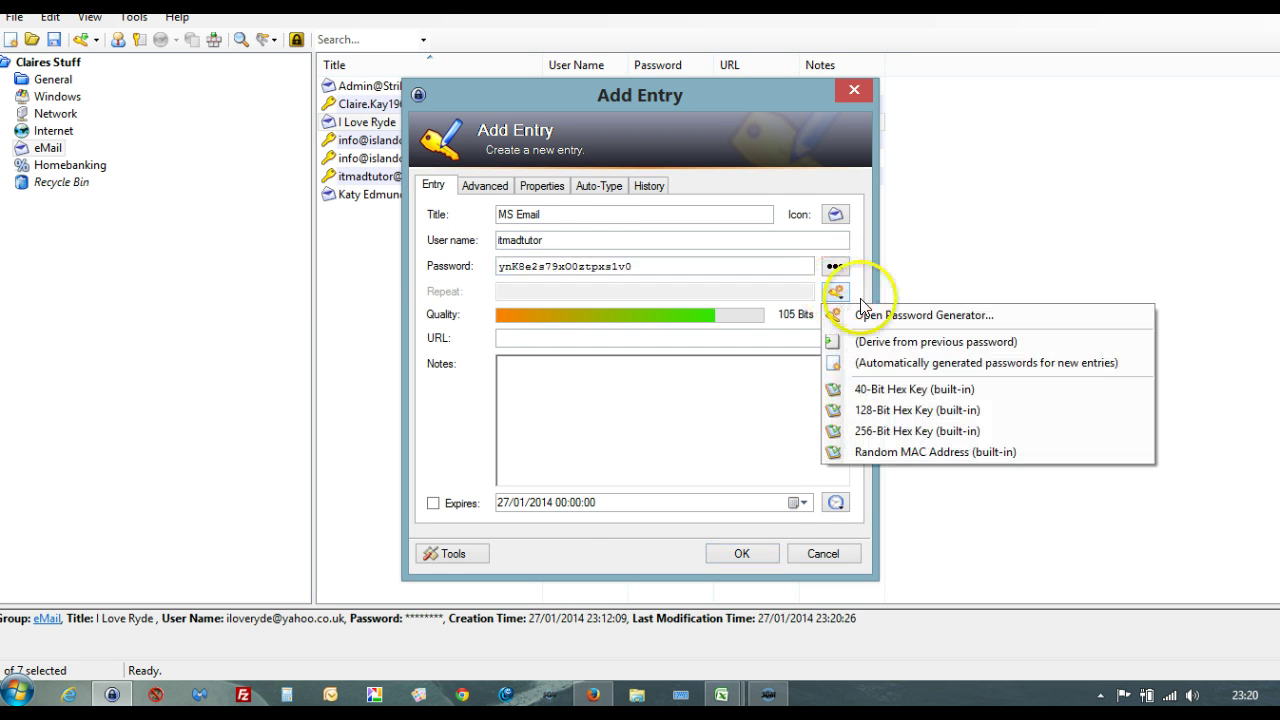
pyautogui.click(910, 318)
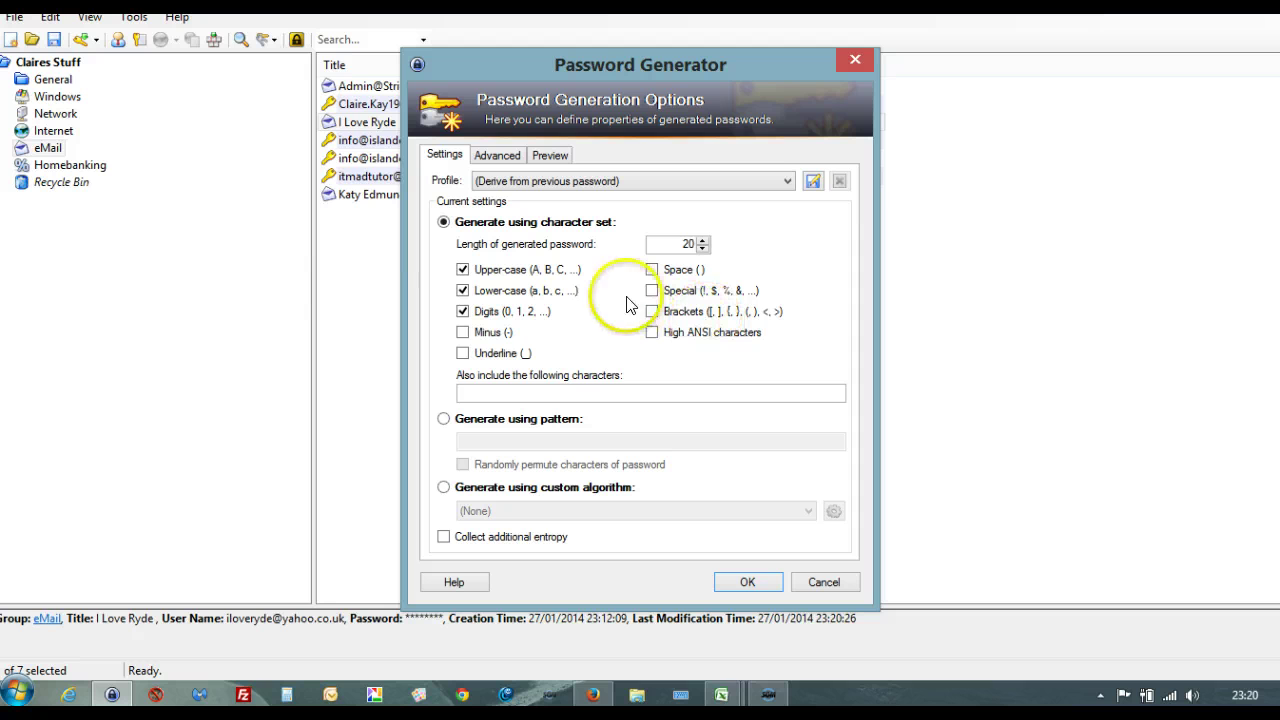
pyautogui.click(655, 292)
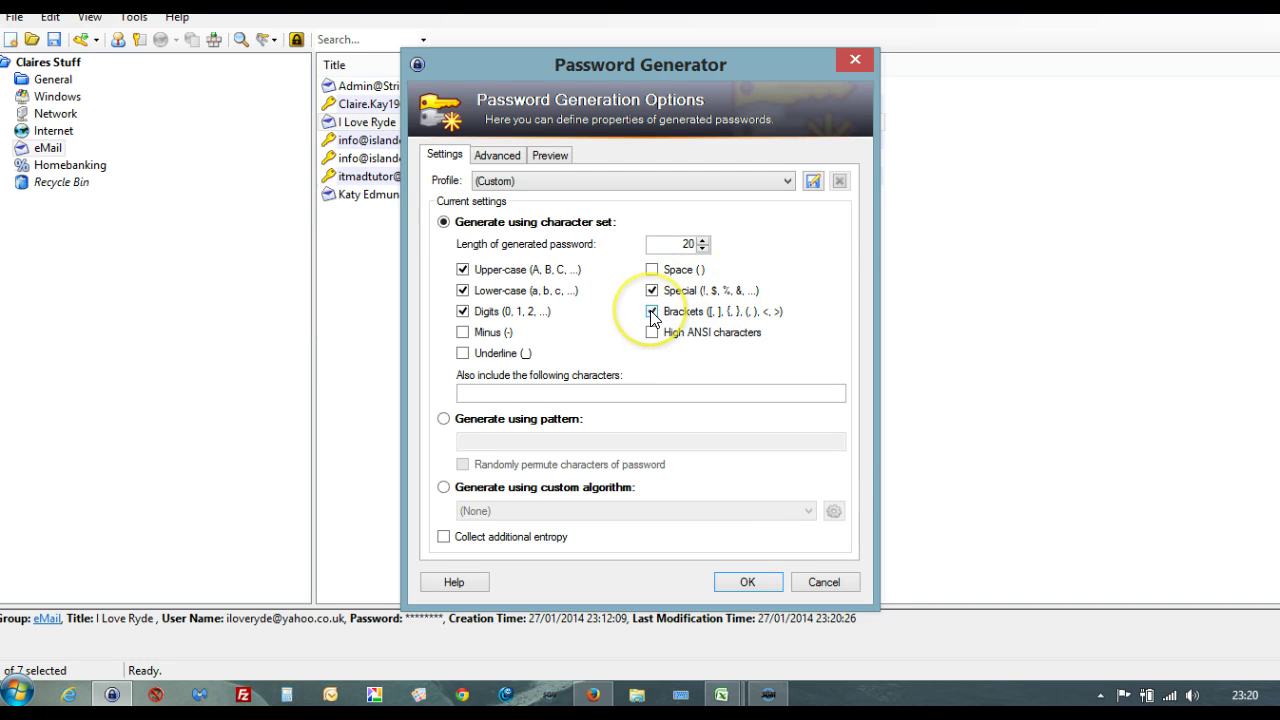
pyautogui.click(748, 582)
pyautogui.click(675, 262)
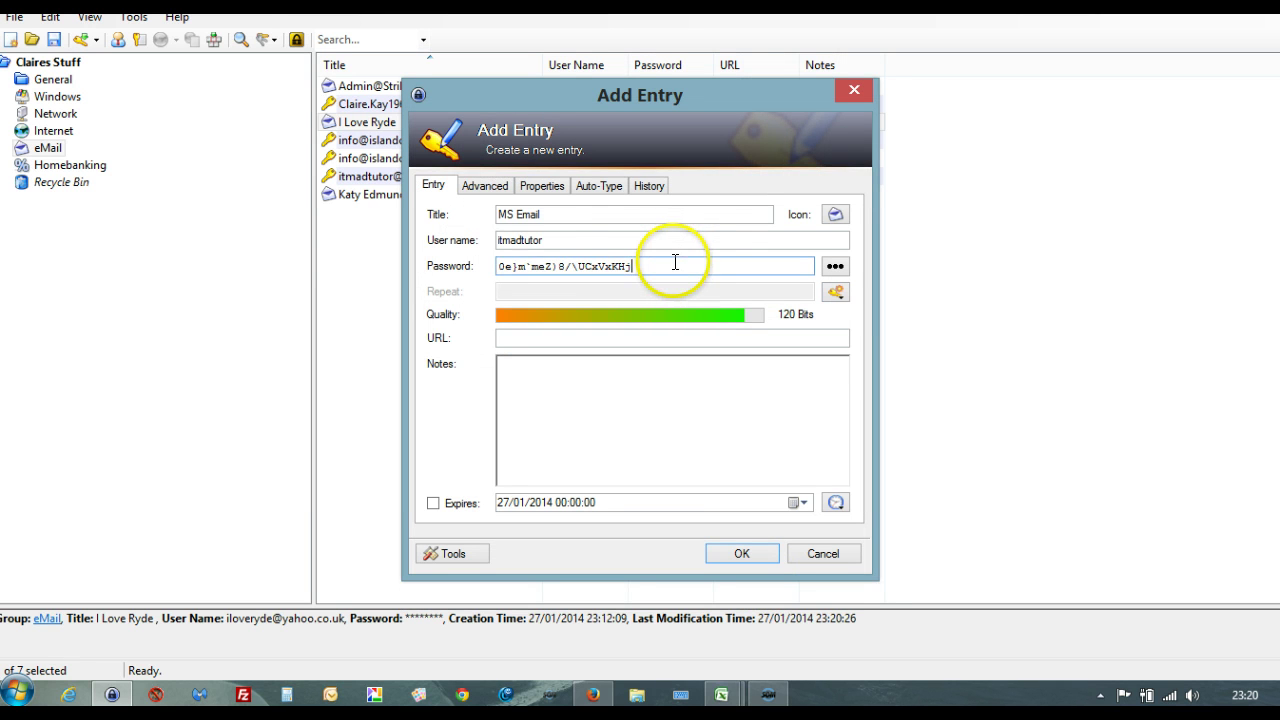
pyautogui.moveTo(675, 262); pyautogui.dragTo(493, 263)
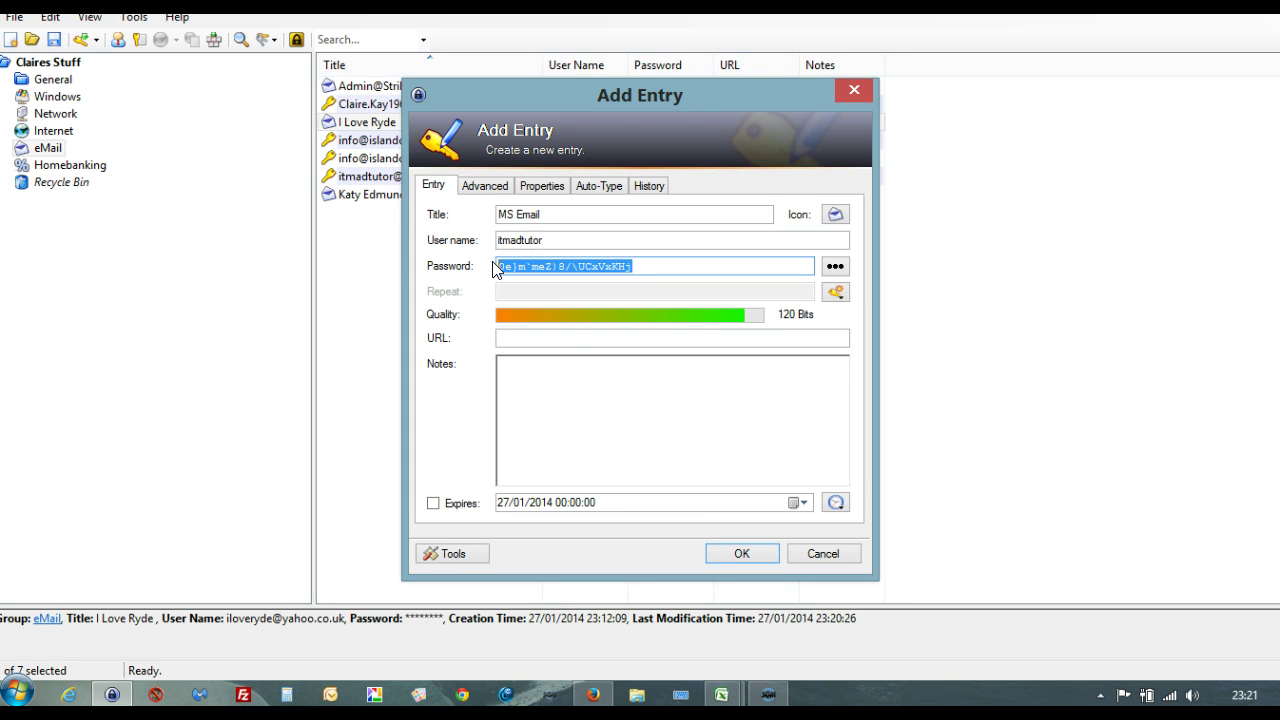
# Paste the generated password into Create password, which gets flagged as over 16 characters.
pyautogui.click(607, 698)
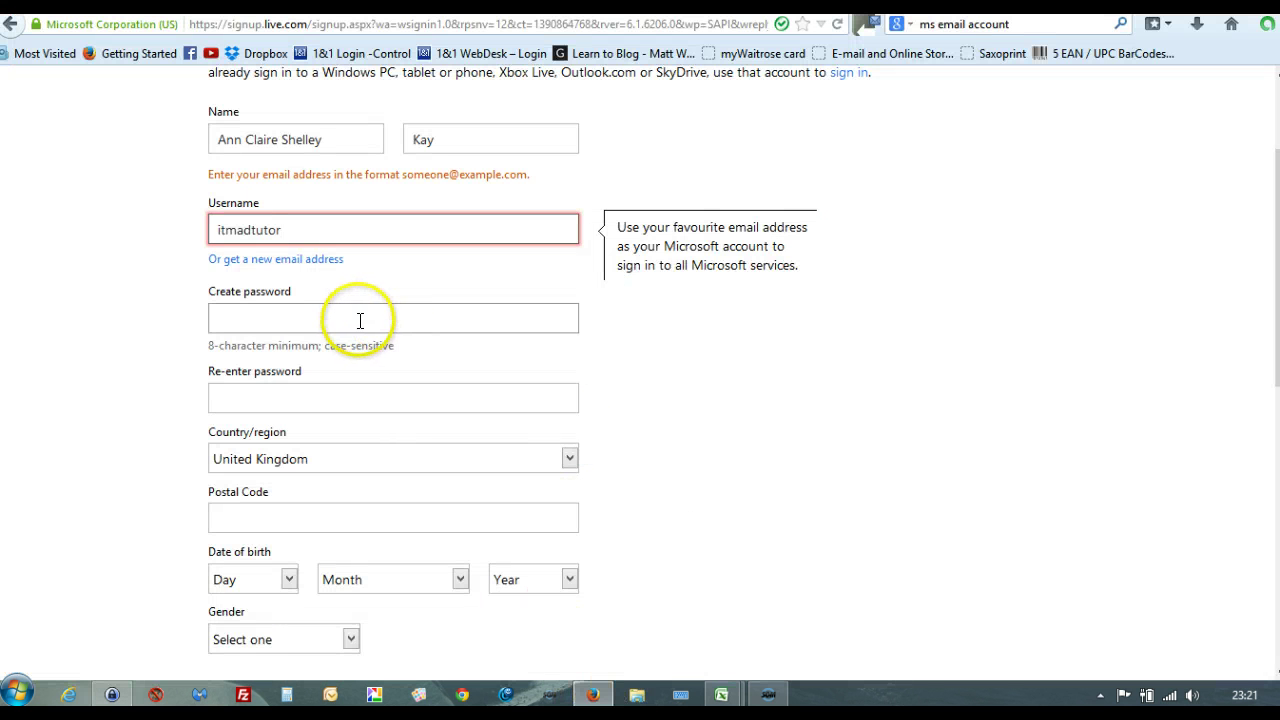
pyautogui.click(243, 316)
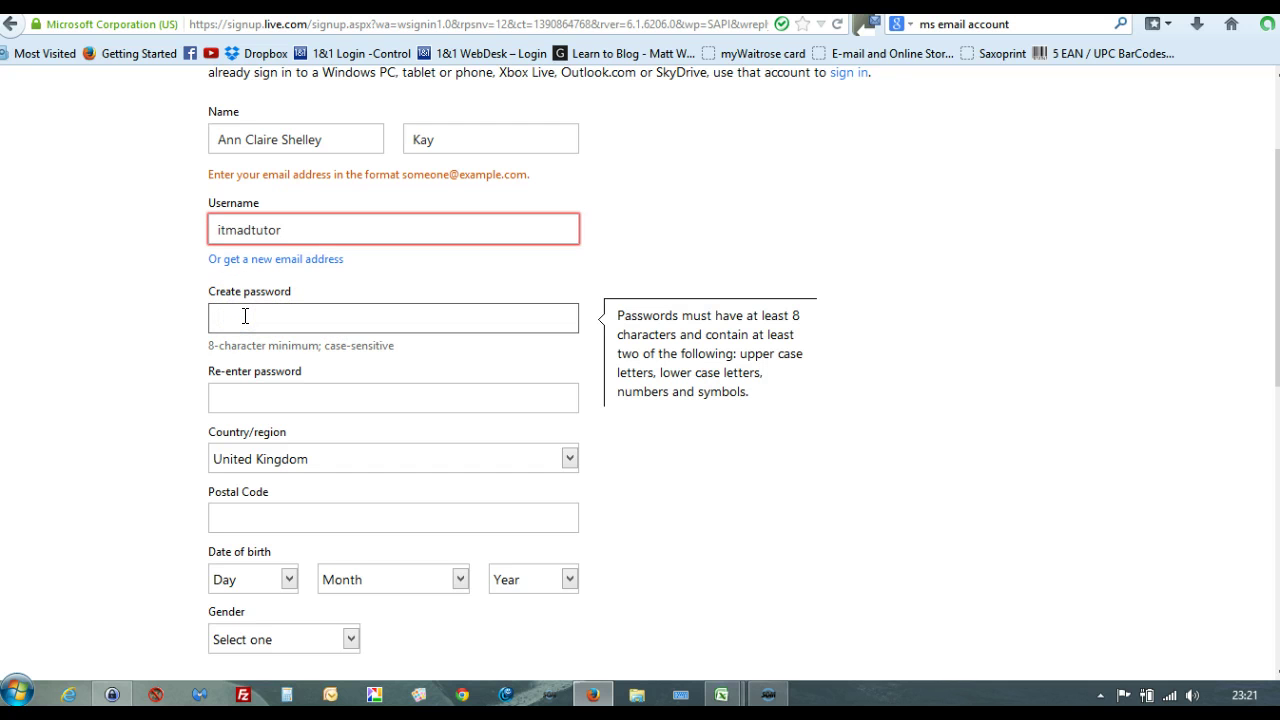
pyautogui.hotkey('ctrl', 'v')
pyautogui.click(230, 394)
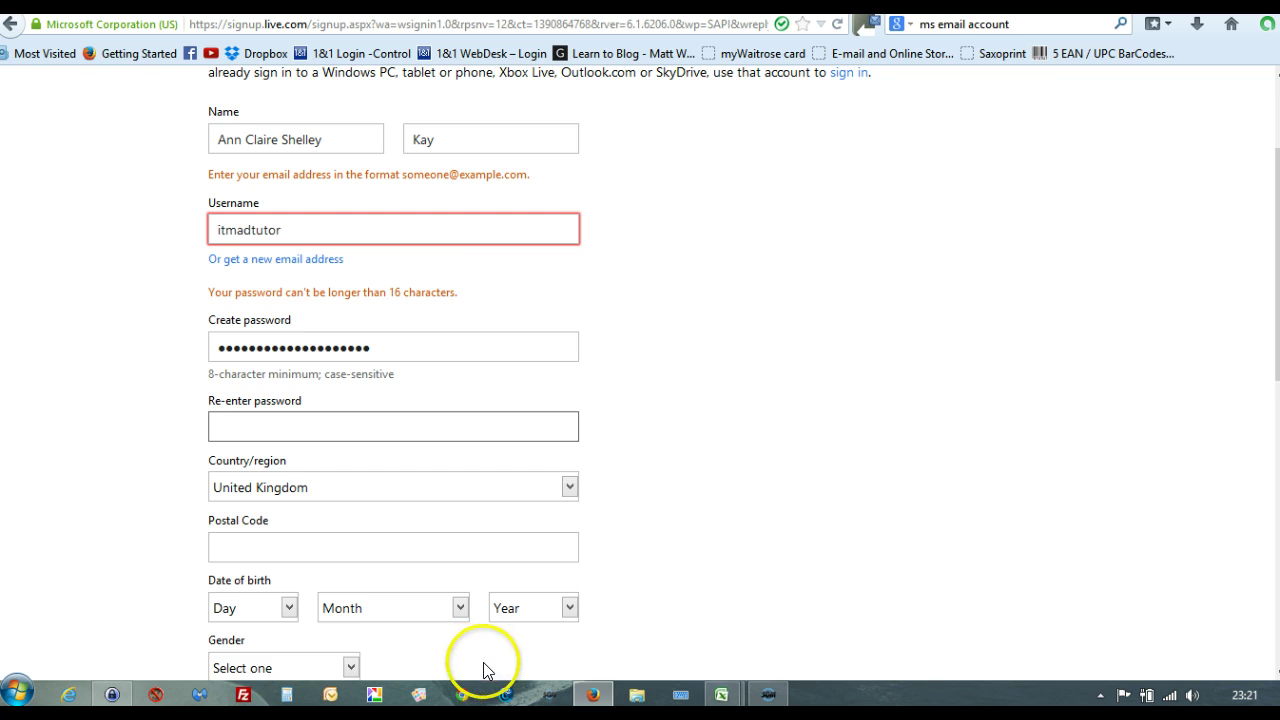
# Regenerate the MS Email password with the length reduced to 16 characters.
pyautogui.click(112, 704)
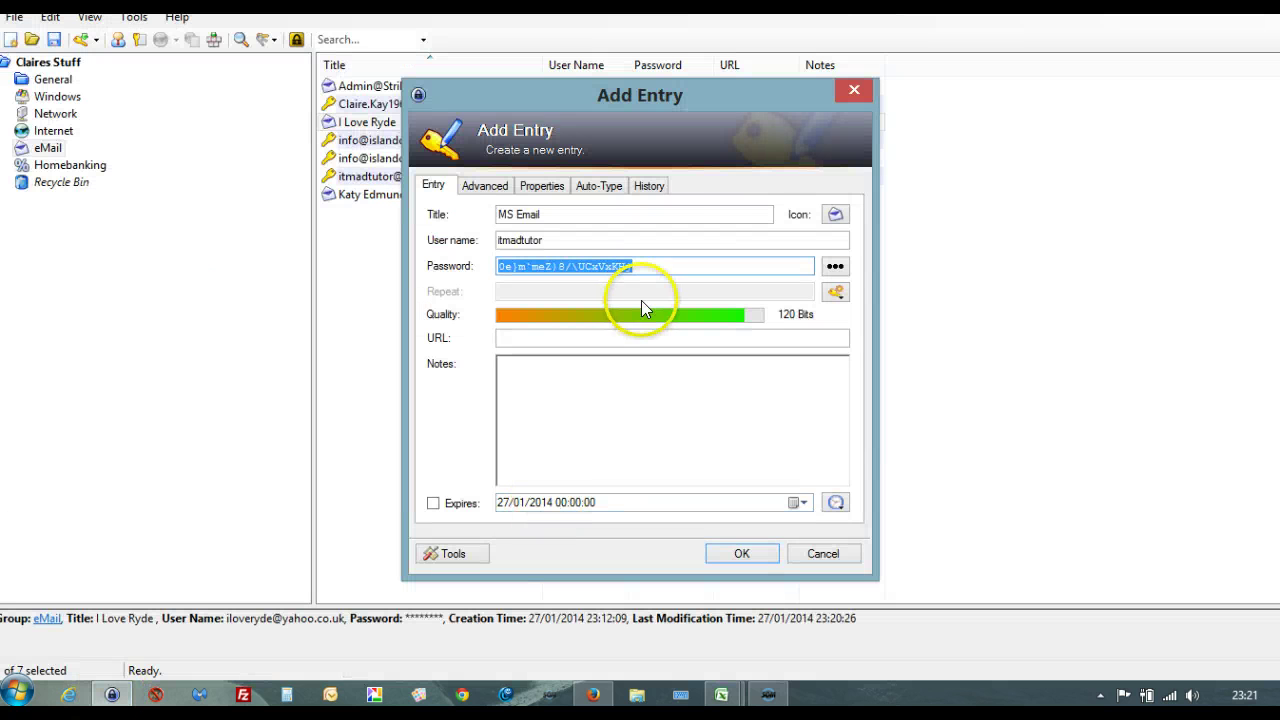
pyautogui.click(838, 292)
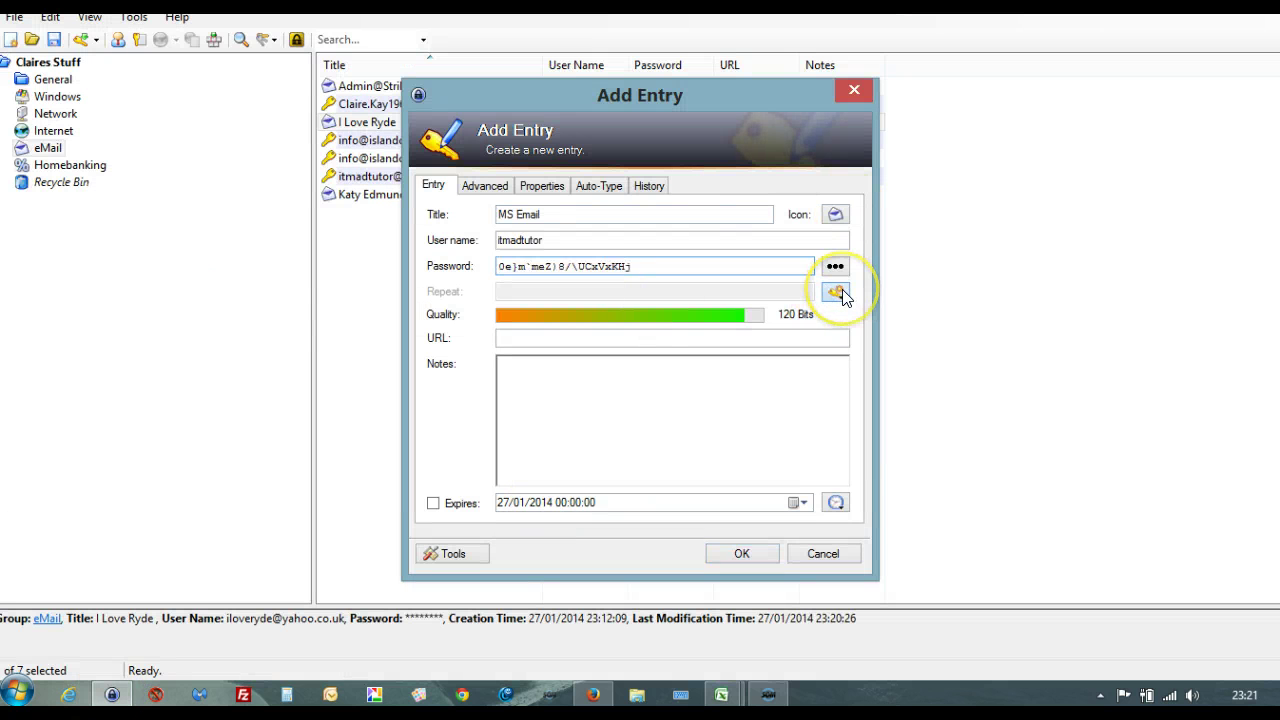
pyautogui.click(862, 315)
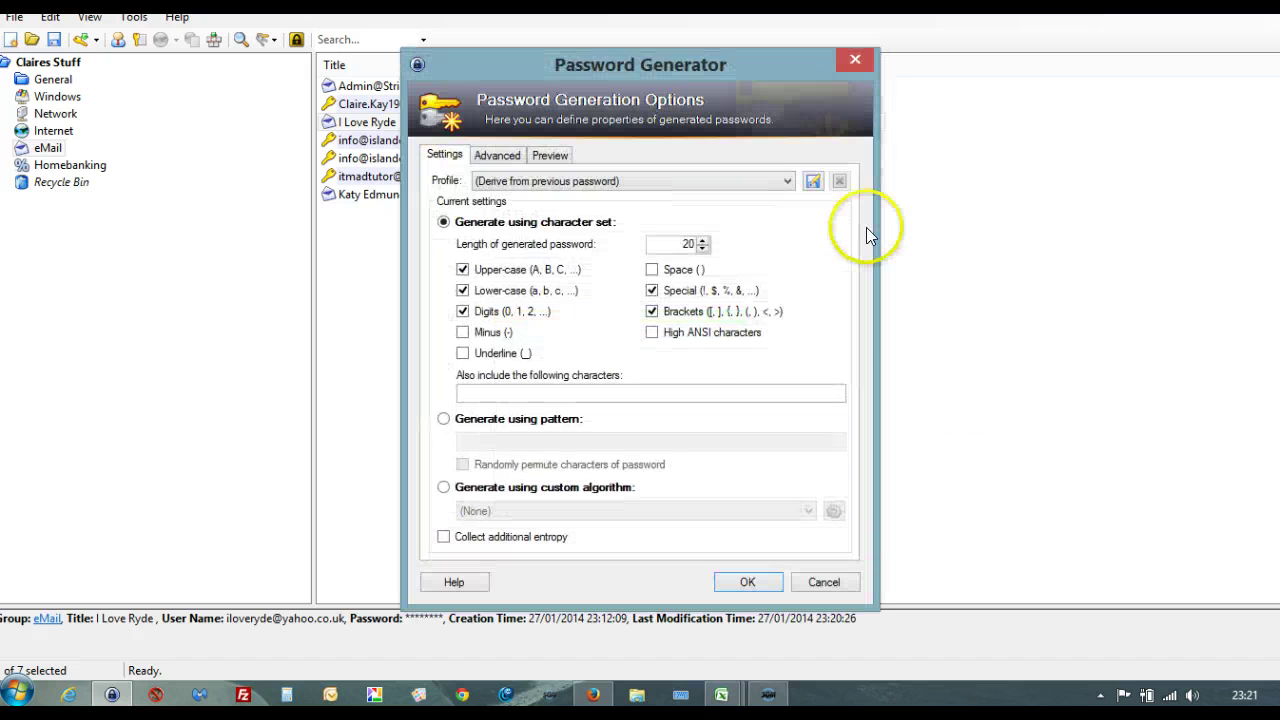
pyautogui.click(705, 249)
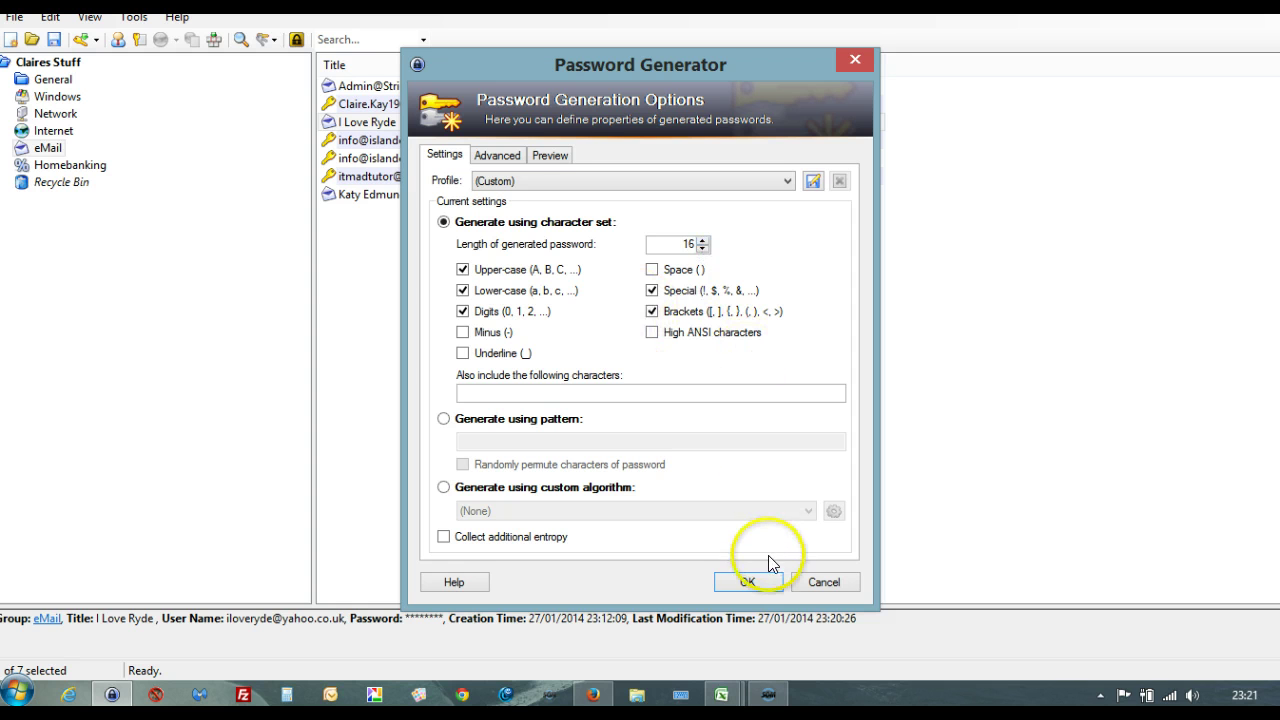
pyautogui.click(748, 582)
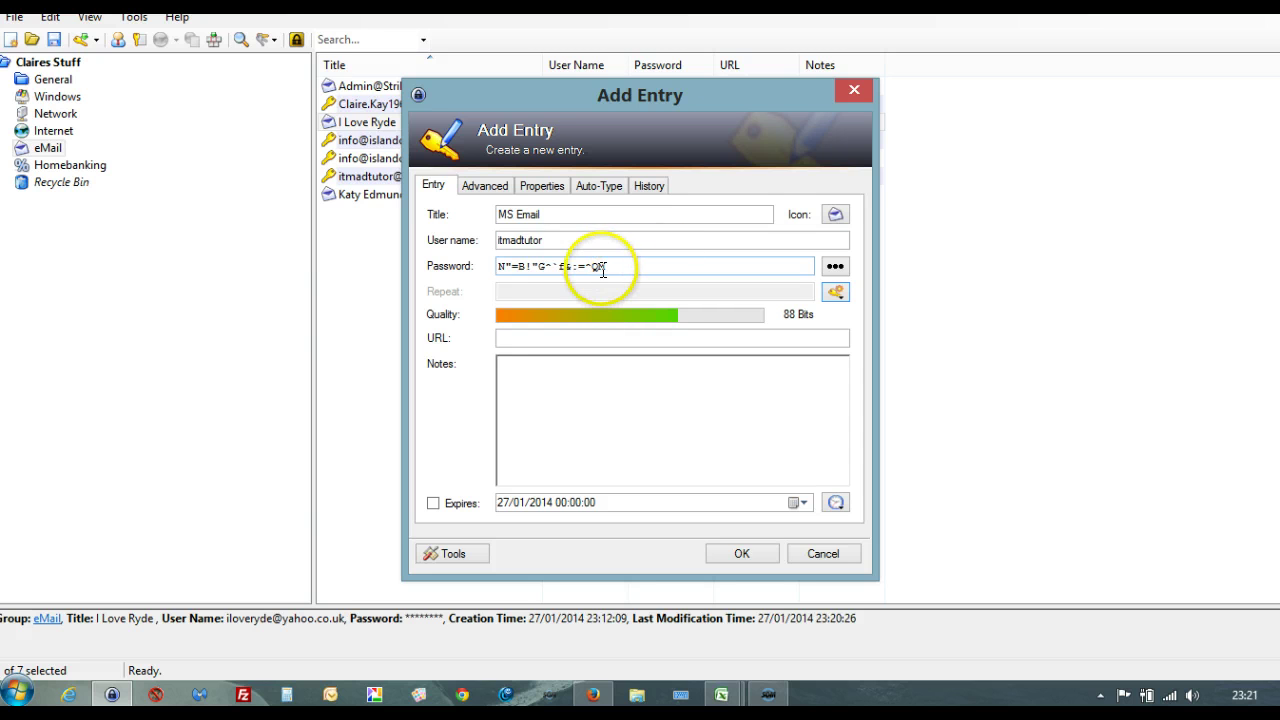
# Regenerate it with digits added, giving a 16-character 101-bit password, and select it.
pyautogui.click(837, 291)
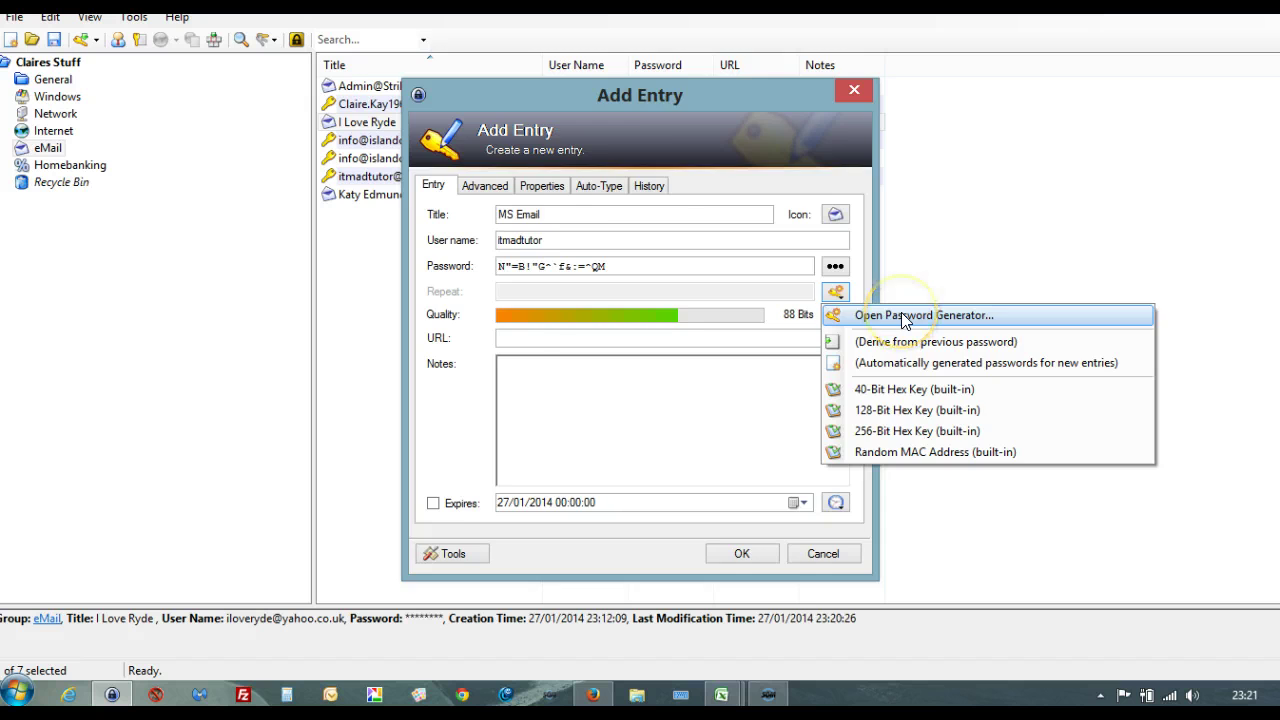
pyautogui.click(904, 317)
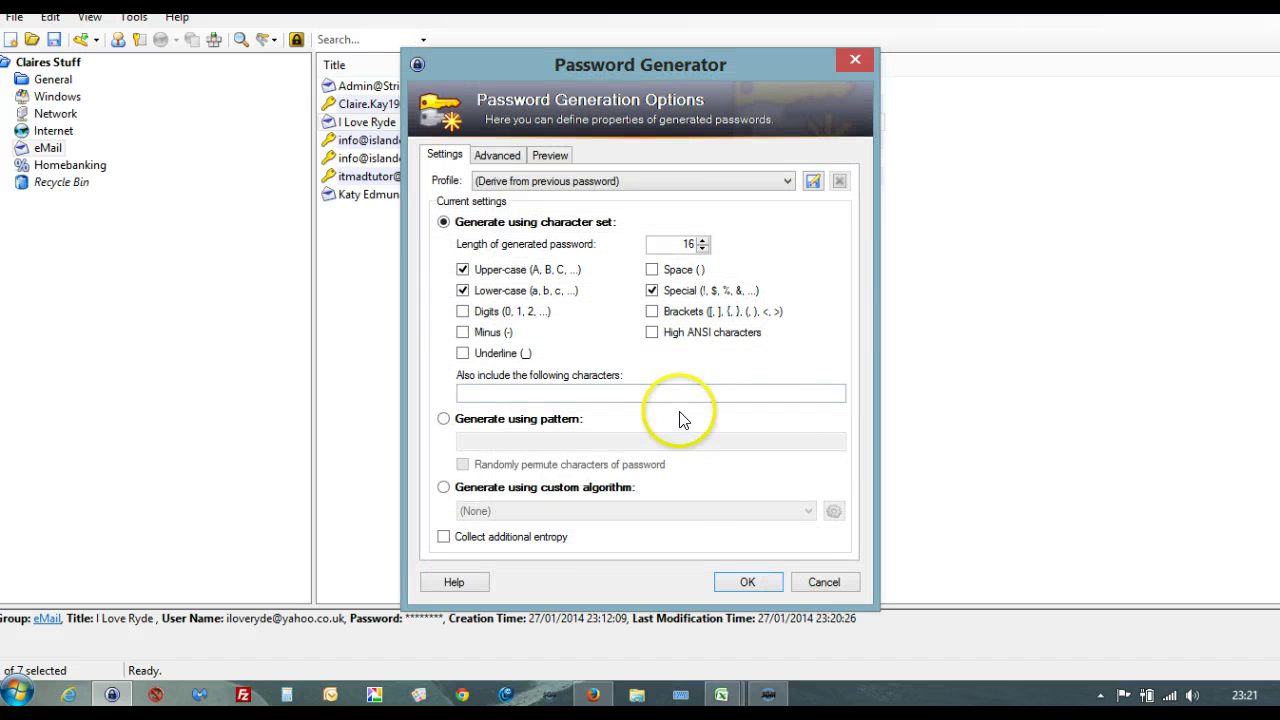
pyautogui.click(462, 311)
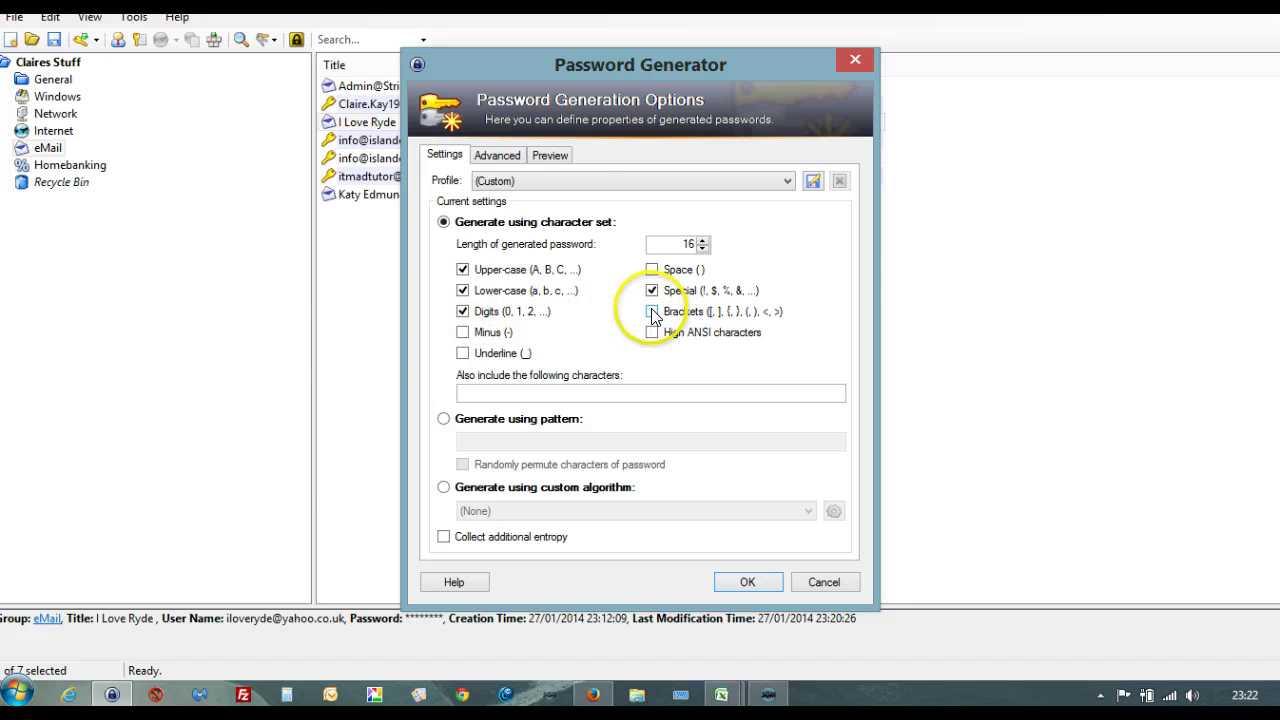
pyautogui.click(652, 312)
pyautogui.click(750, 584)
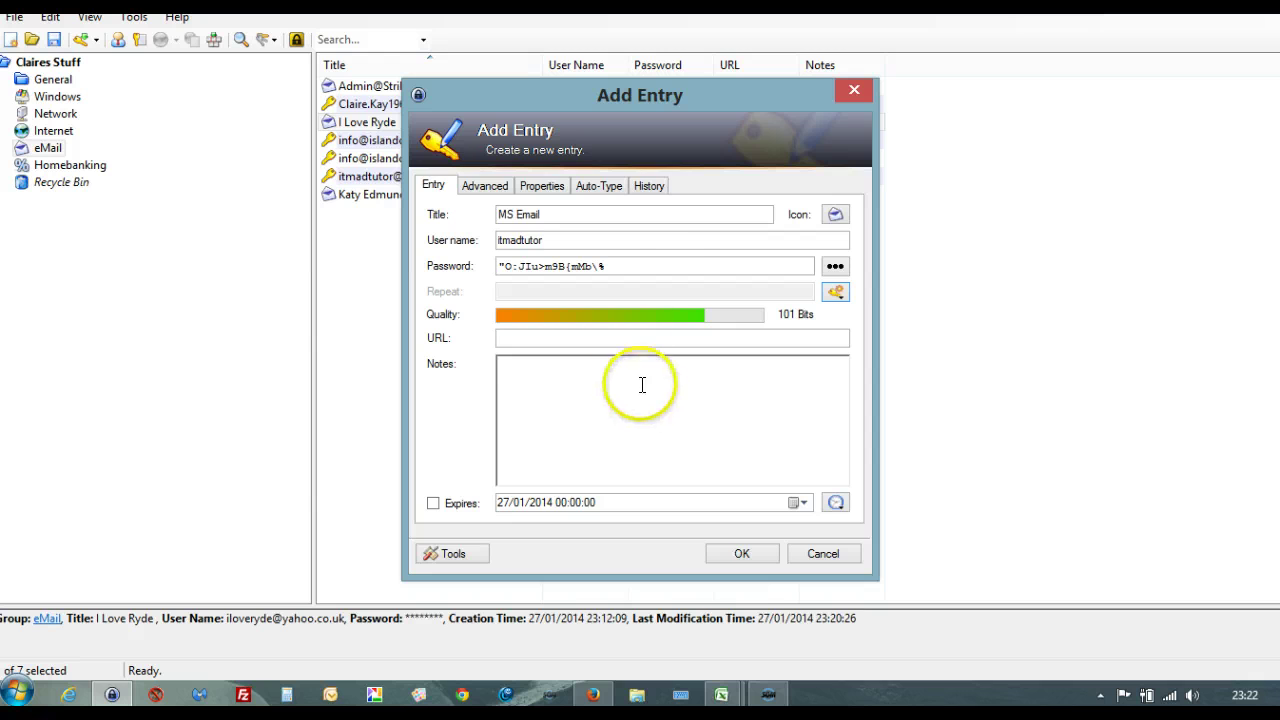
pyautogui.moveTo(646, 266); pyautogui.dragTo(489, 268)
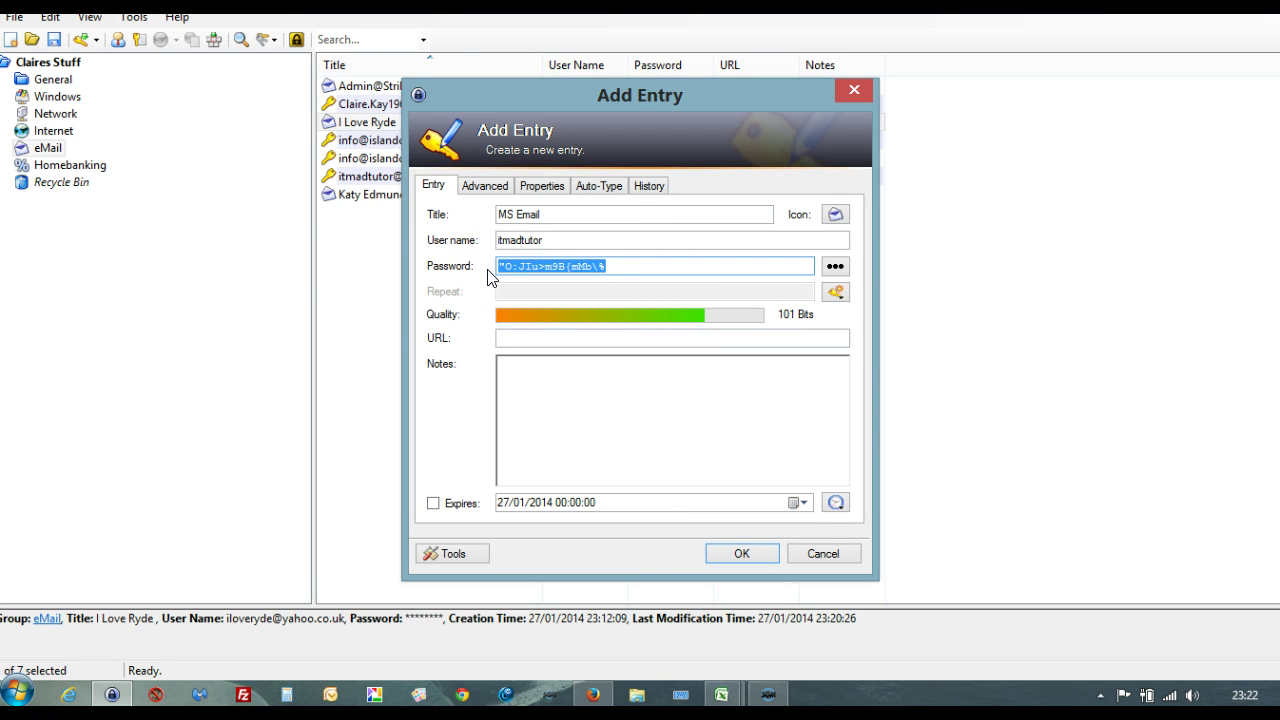
# Replace the too-long password with the 16-character one and paste it into the confirmation field.
pyautogui.click(605, 698)
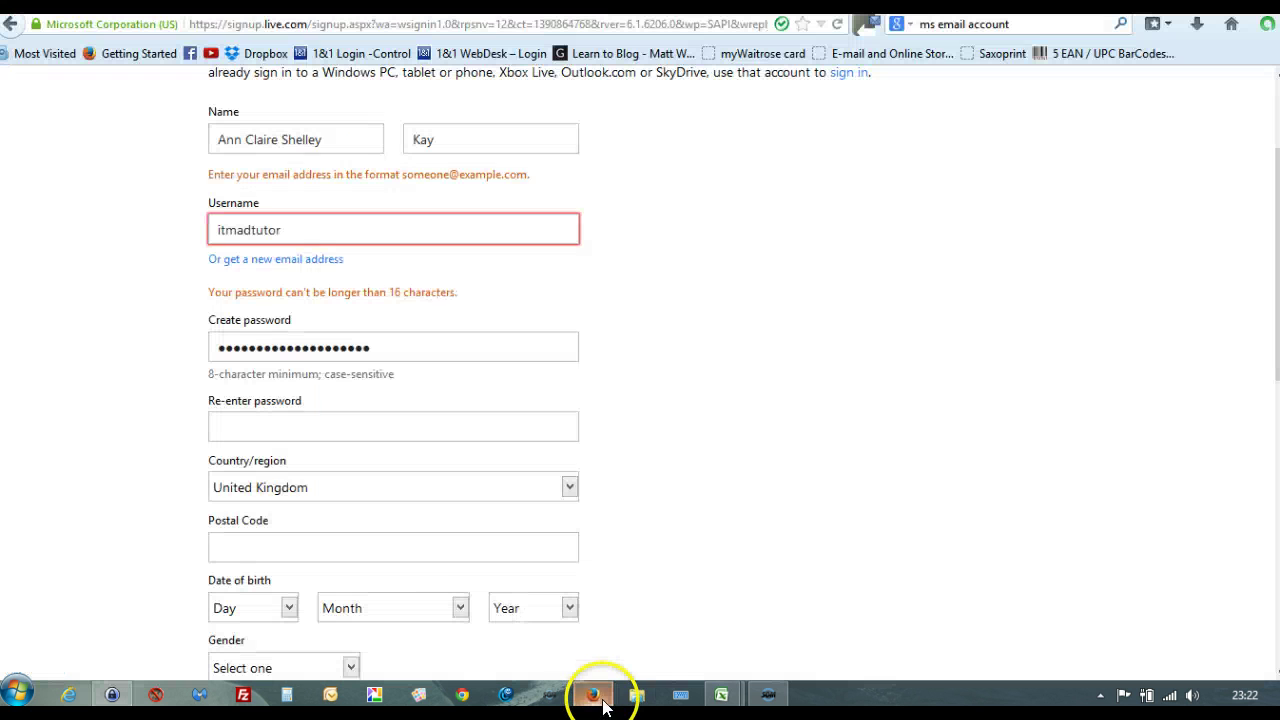
pyautogui.click(375, 347)
pyautogui.moveTo(375, 347); pyautogui.dragTo(214, 346)
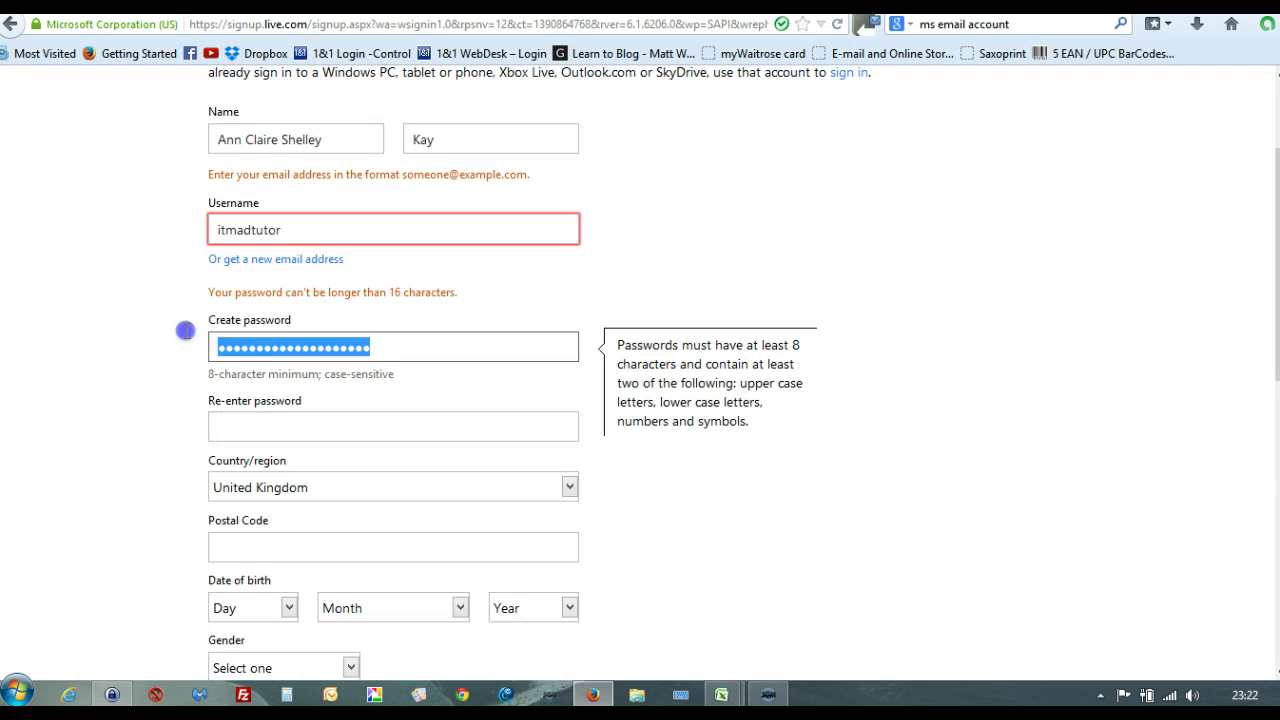
pyautogui.press('BackSpace')
pyautogui.hotkey('ctrl', 'v')
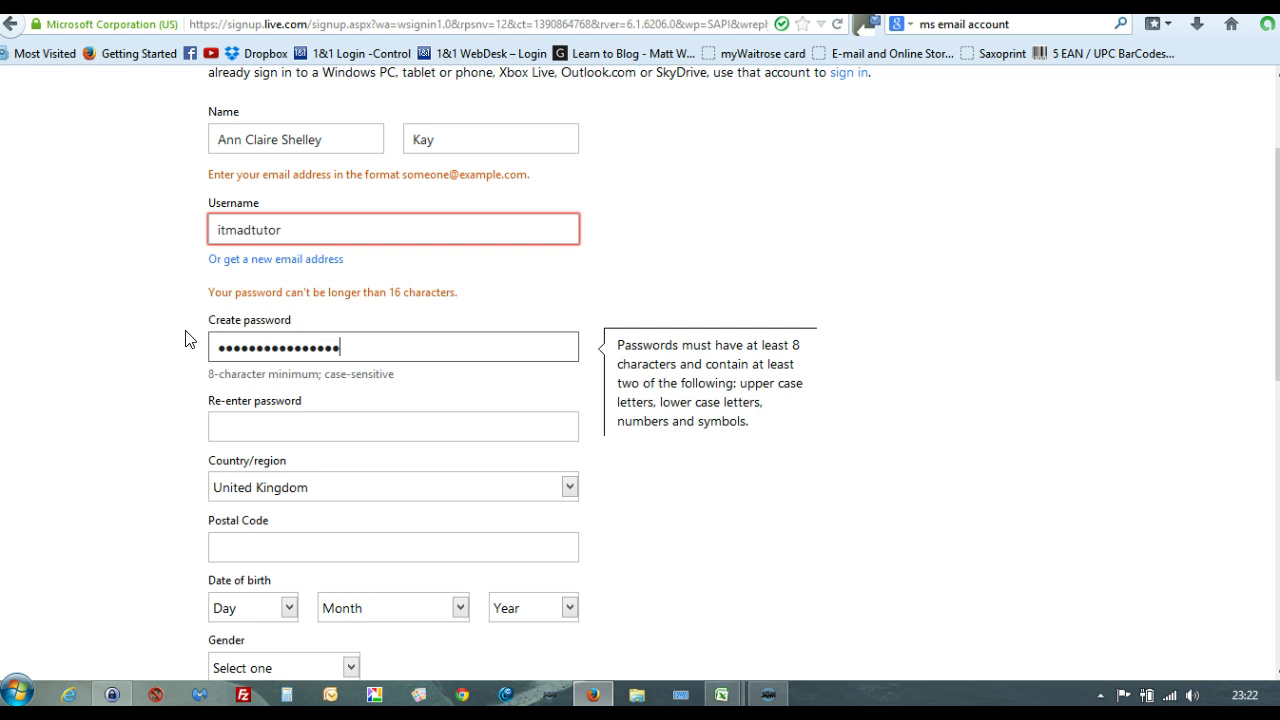
pyautogui.click(222, 427)
pyautogui.hotkey('ctrl', 'v')
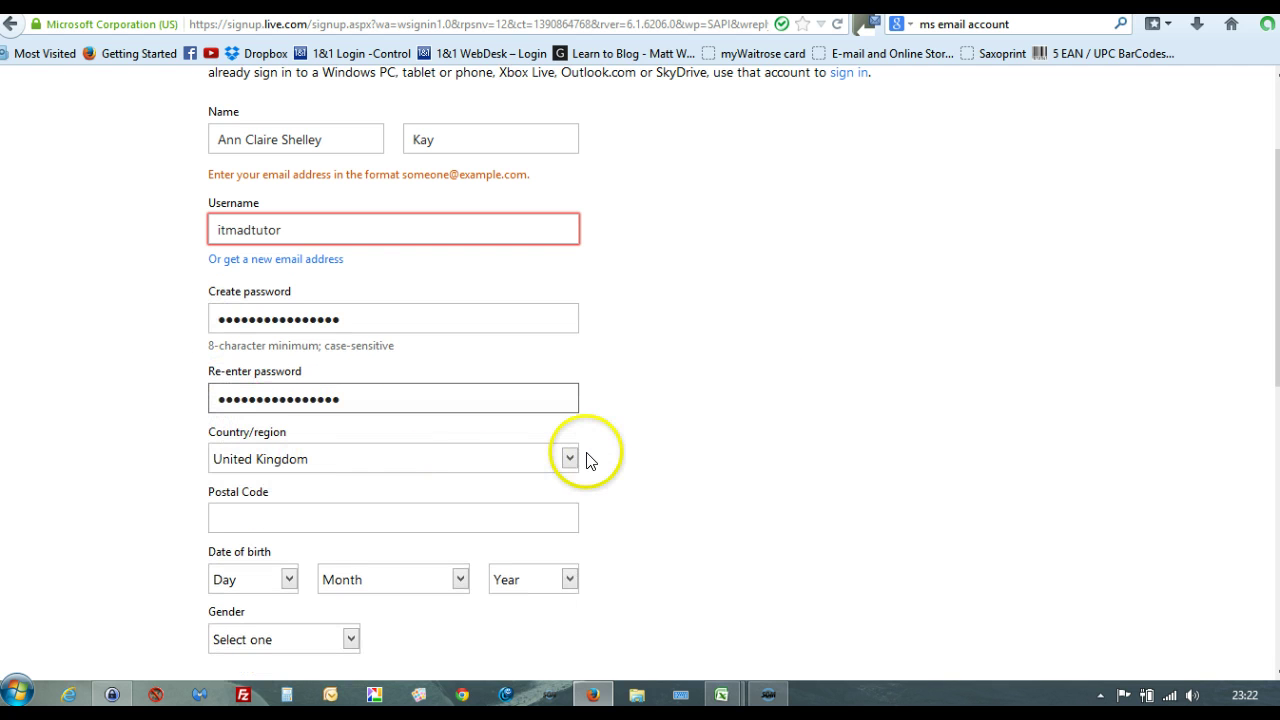
pyautogui.click(358, 515)
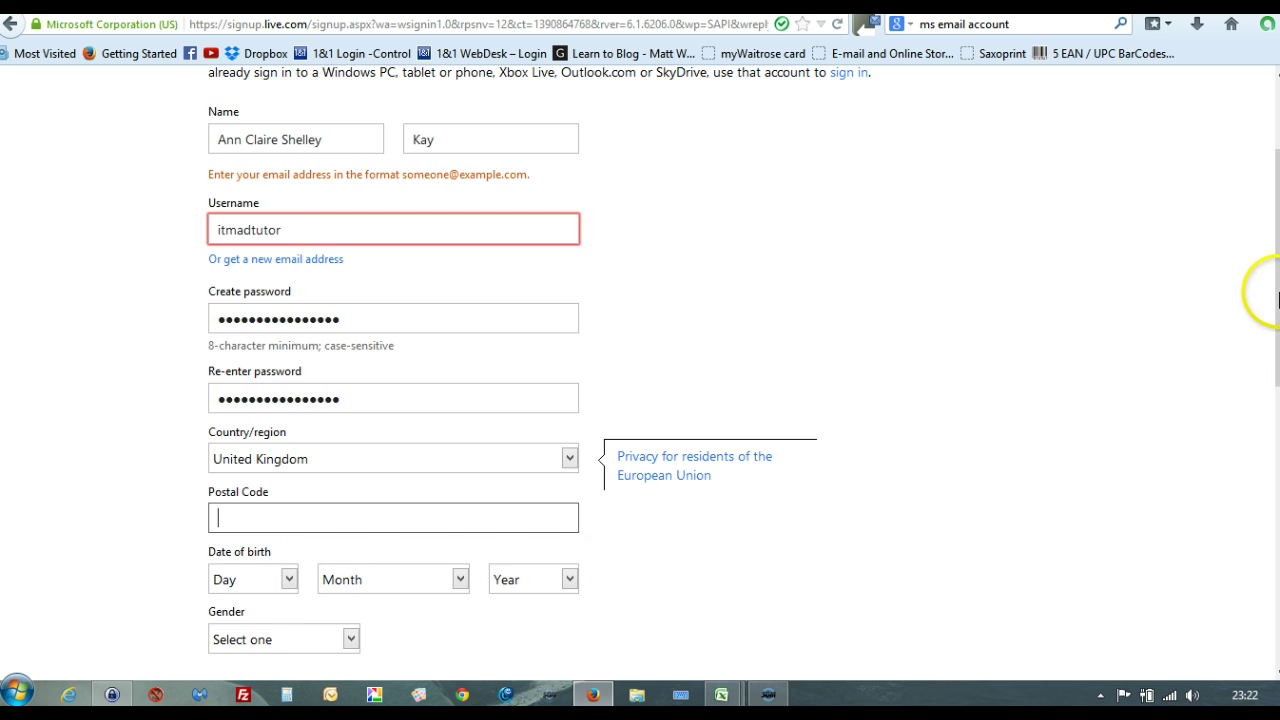
pyautogui.scroll(-3, 597, 428)
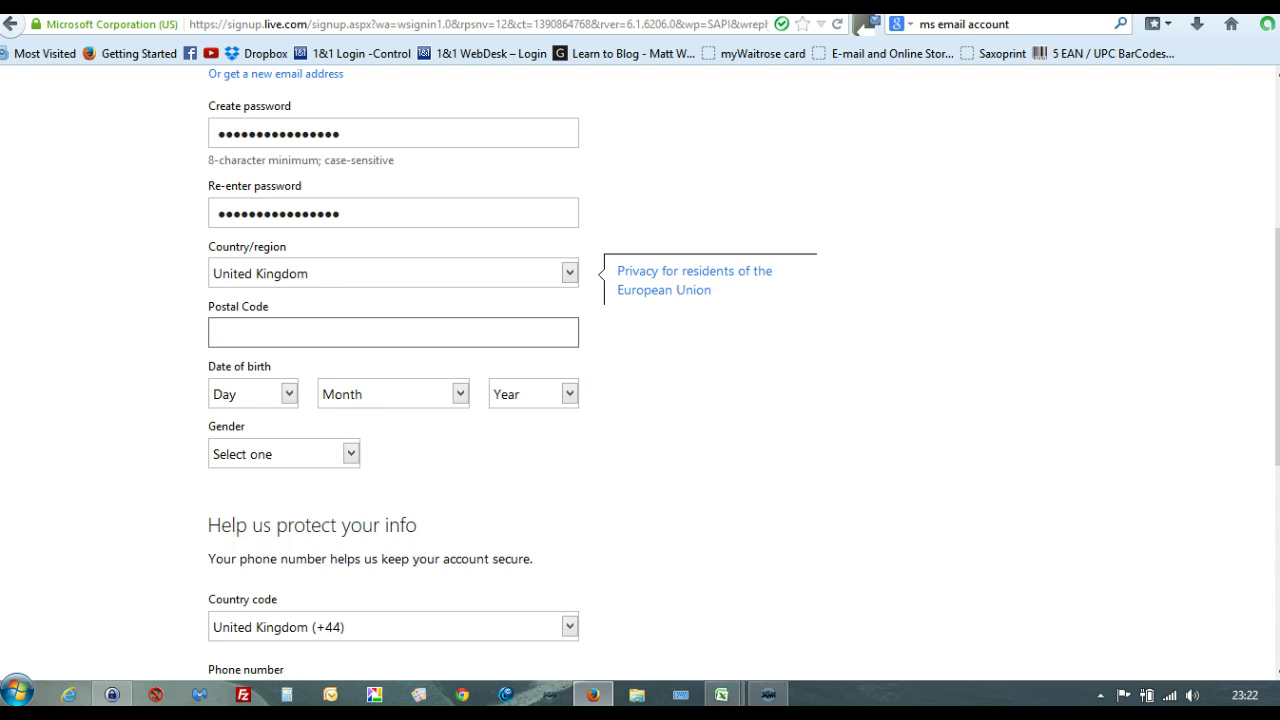
pyautogui.scroll(-3, 590, 527)
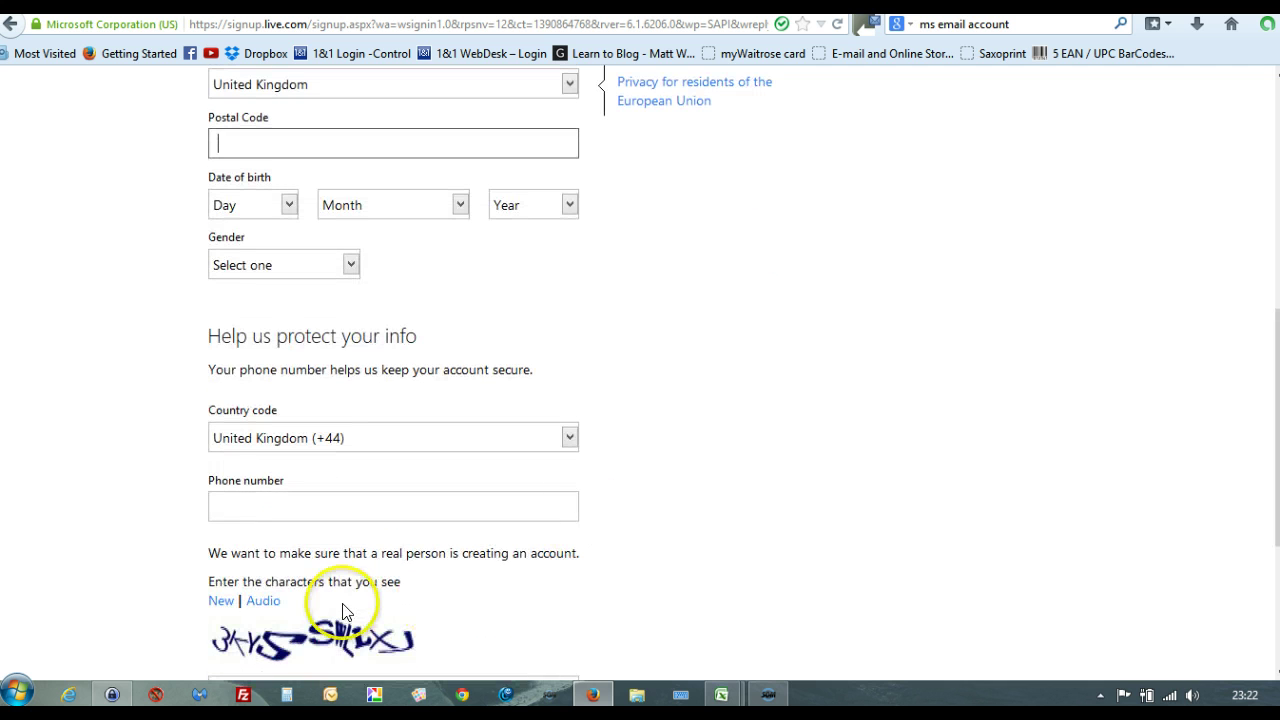
# Enter the mobile phone number, then scroll back up to the username field.
pyautogui.click(233, 506)
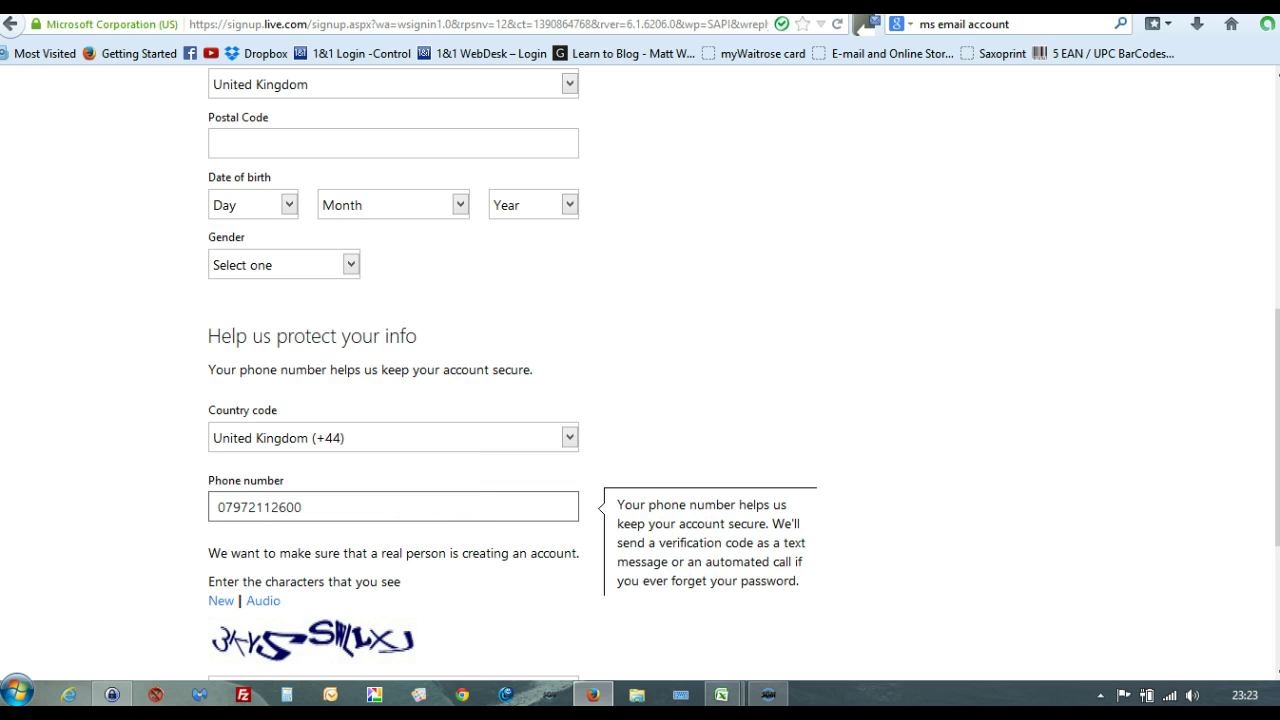
pyautogui.scroll(5, 1256, 270)
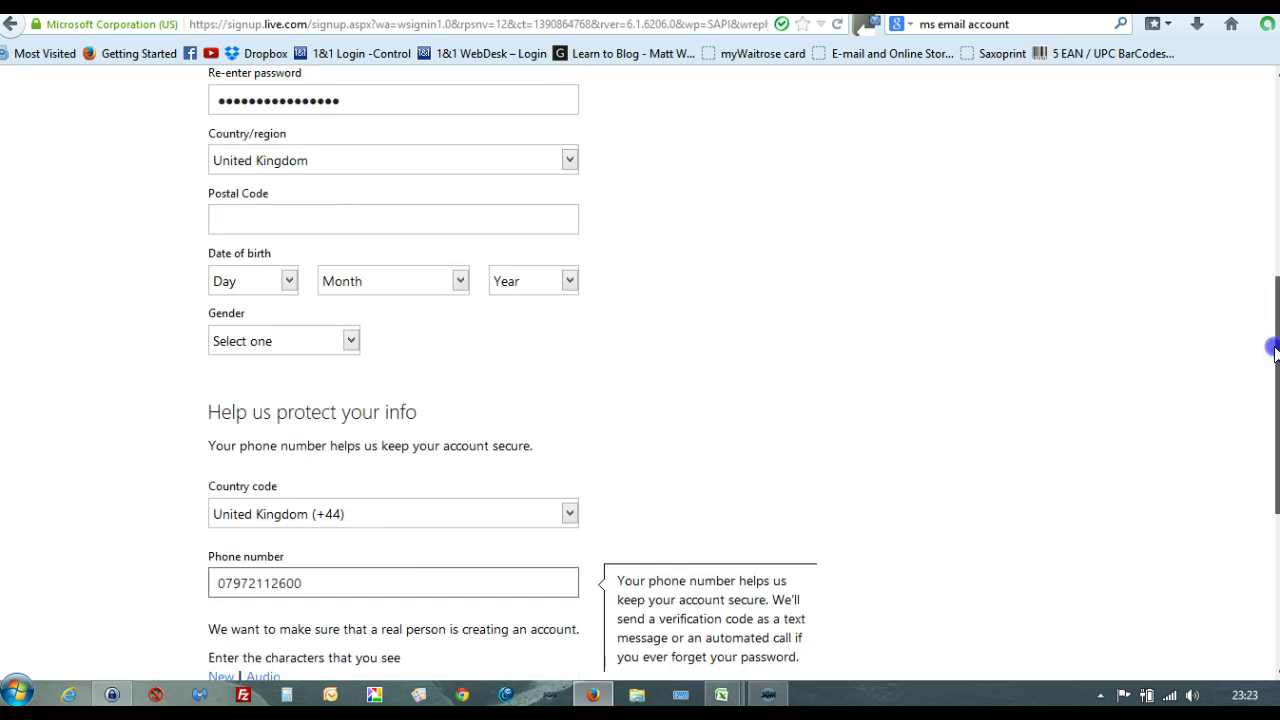
pyautogui.scroll(2, 1256, 270)
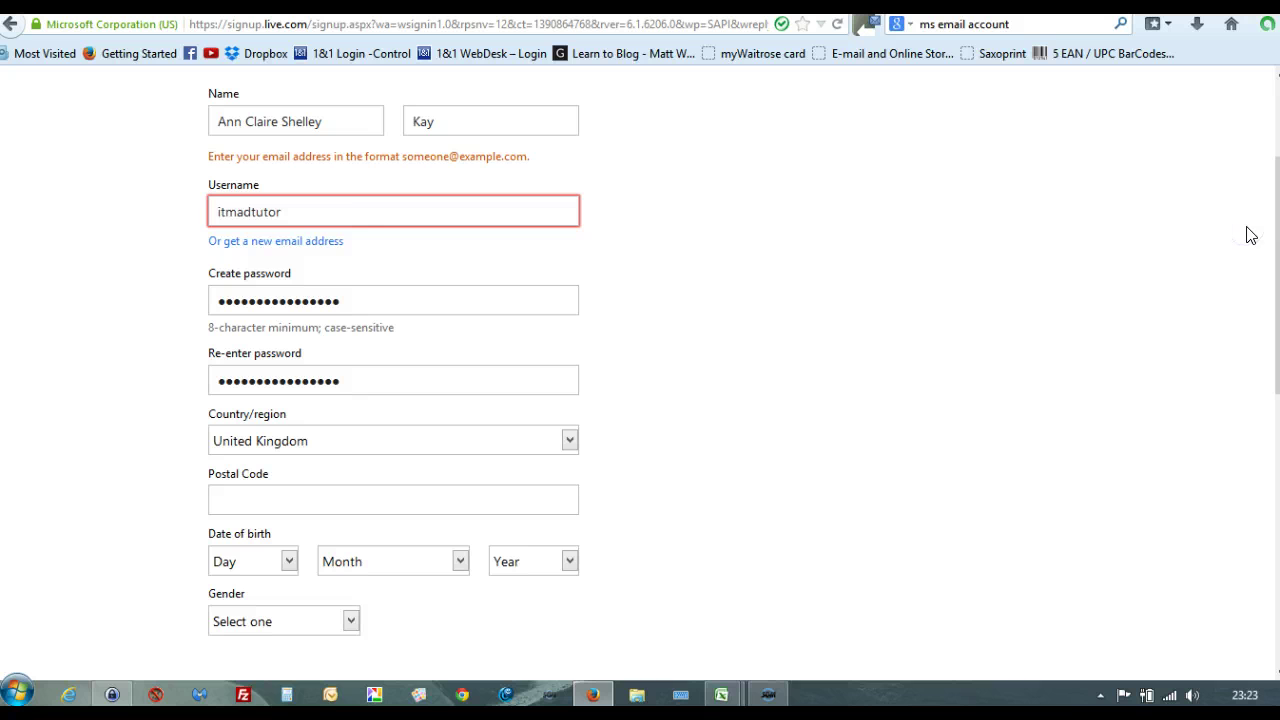
# Switch the username to a new outlook.com address, keeping outlook.com as the domain, and enter the name.
pyautogui.click(318, 245)
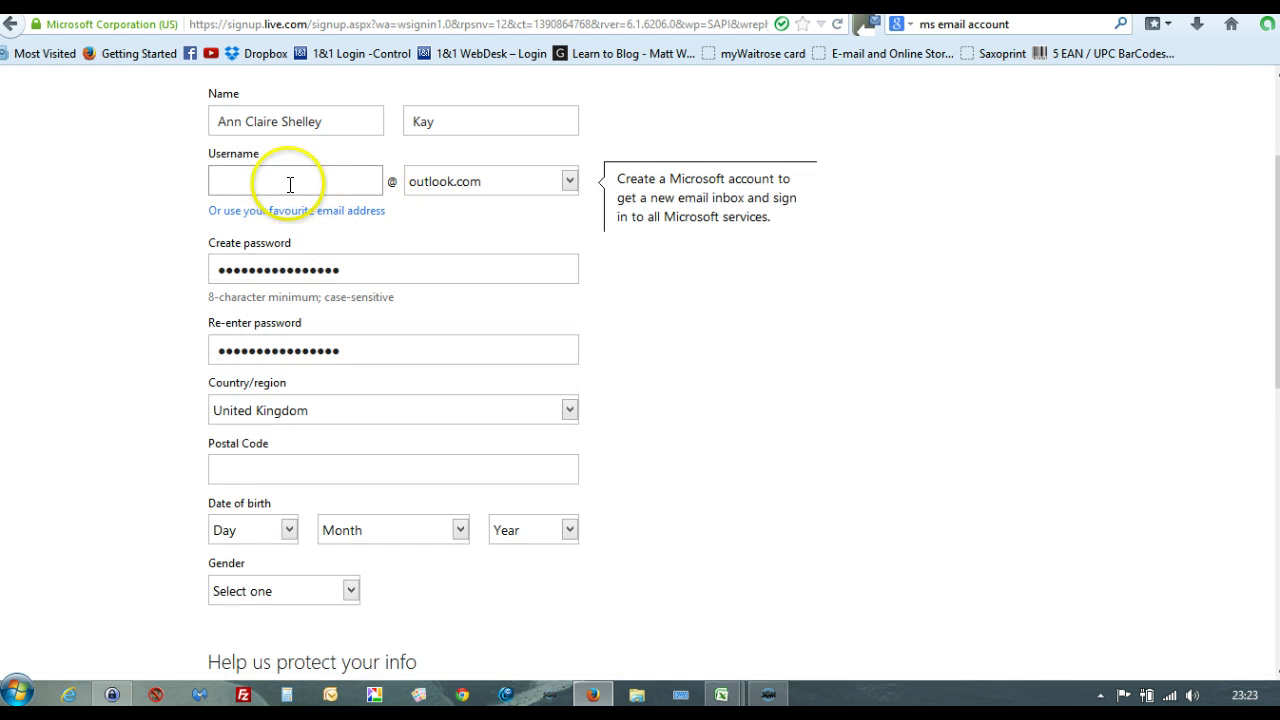
pyautogui.click(288, 181)
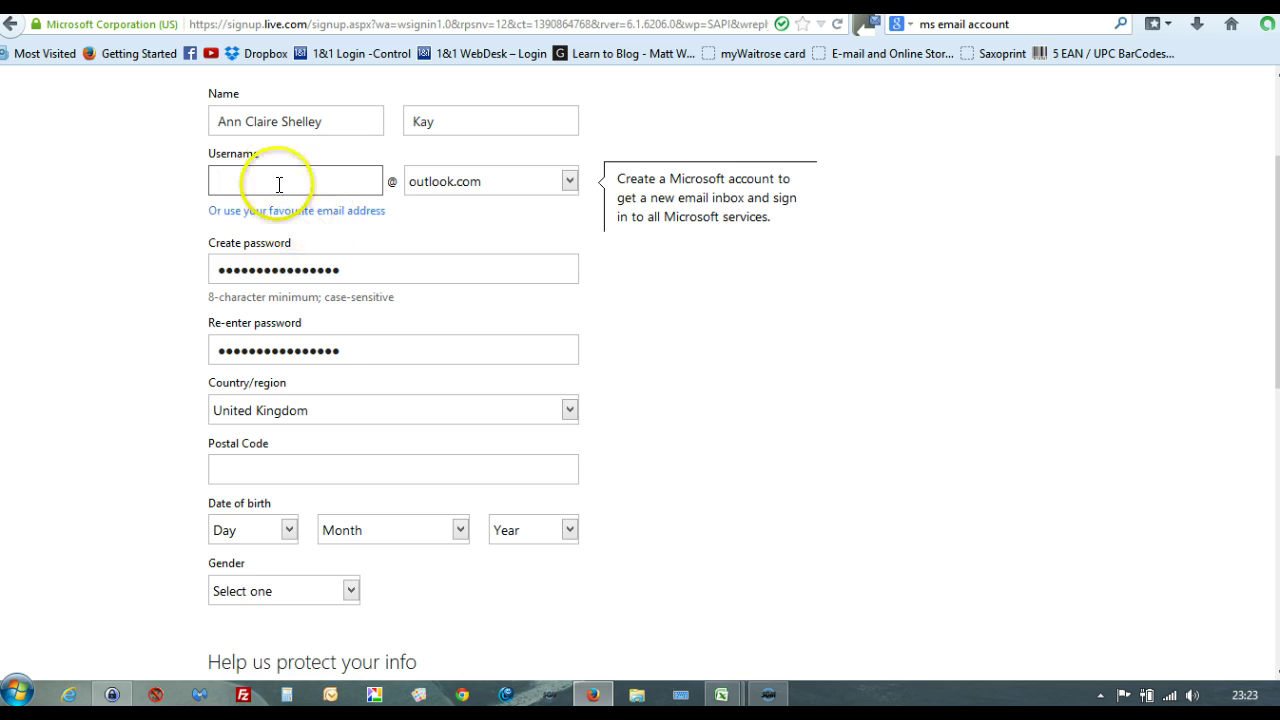
pyautogui.click(296, 211)
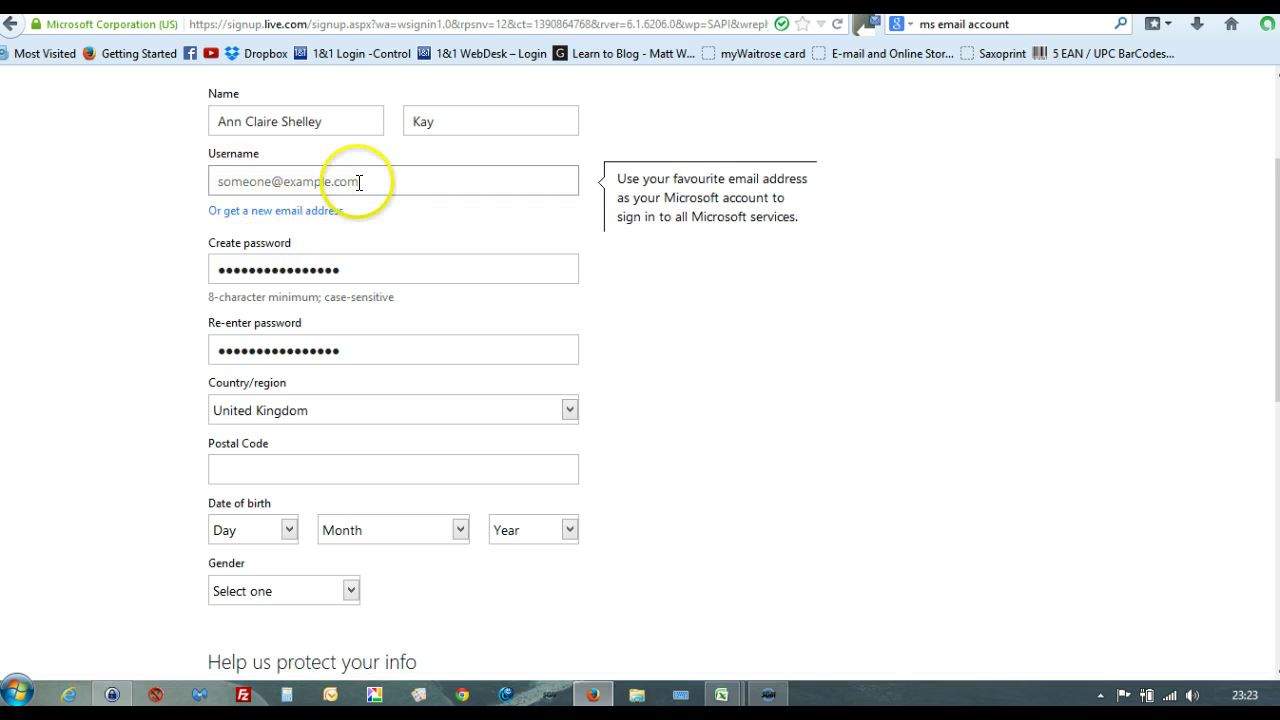
pyautogui.click(312, 218)
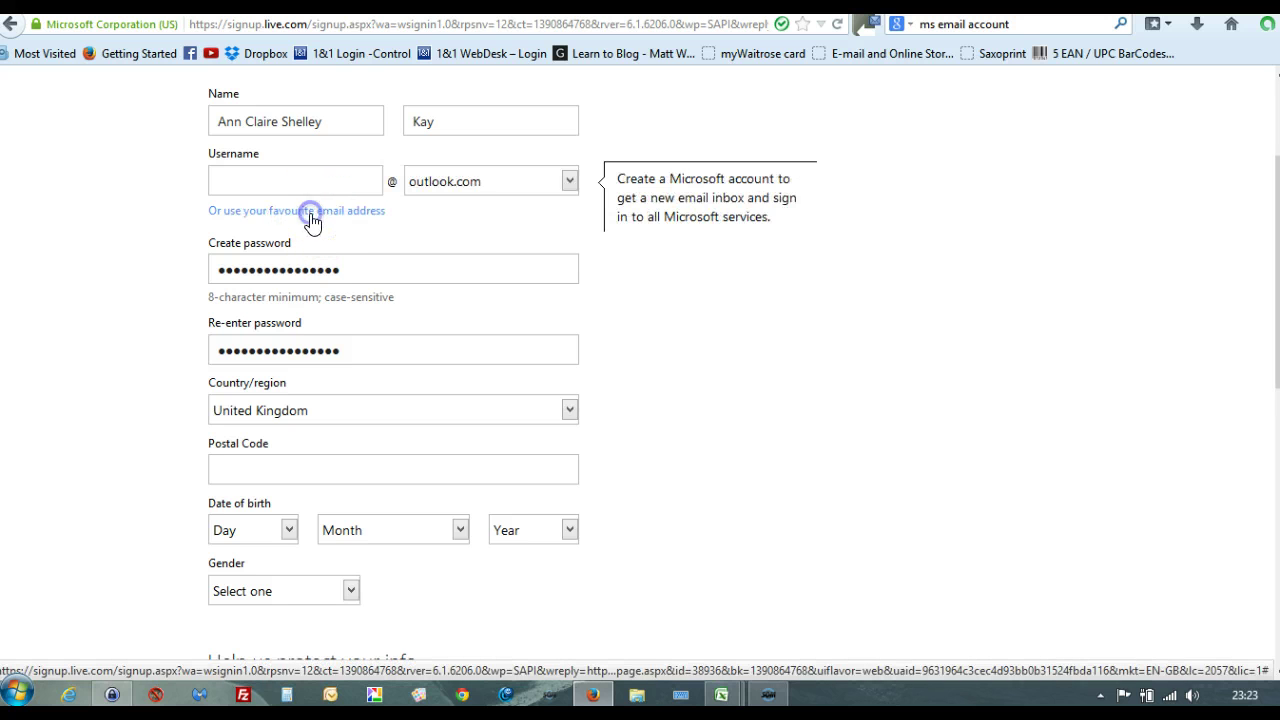
pyautogui.click(570, 182)
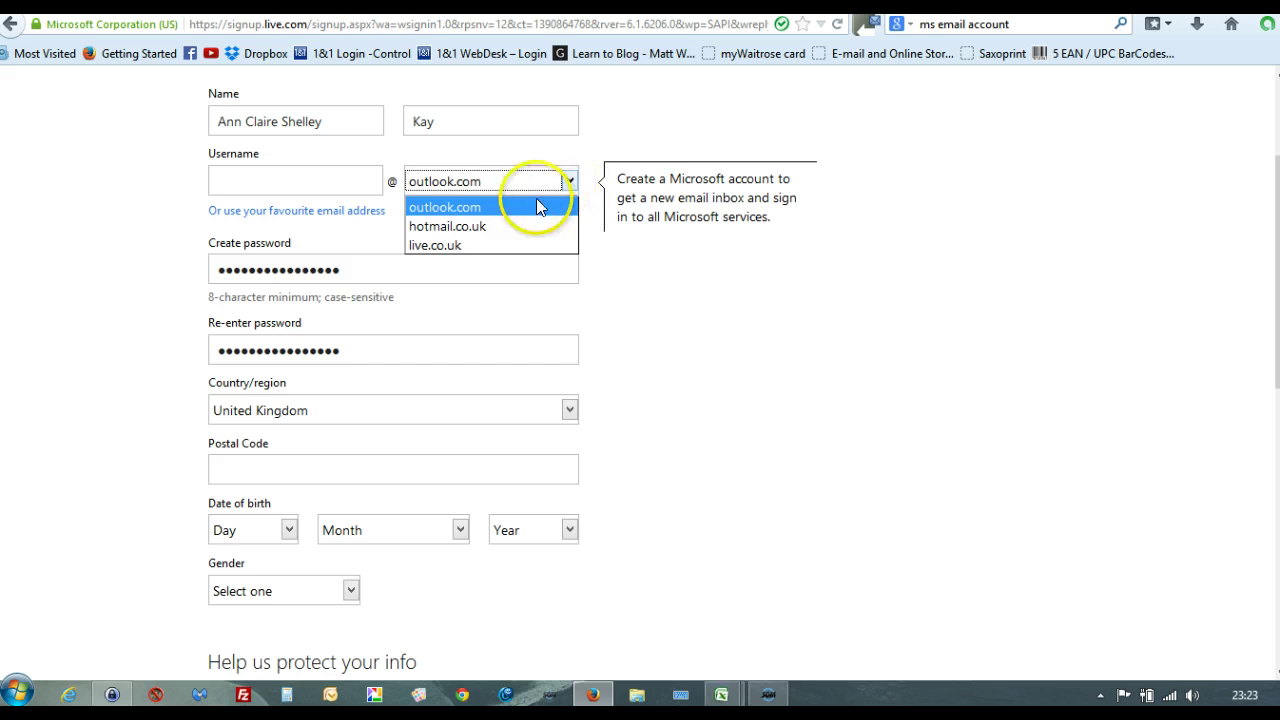
pyautogui.click(489, 232)
pyautogui.moveTo(489, 235); pyautogui.dragTo(420, 208)
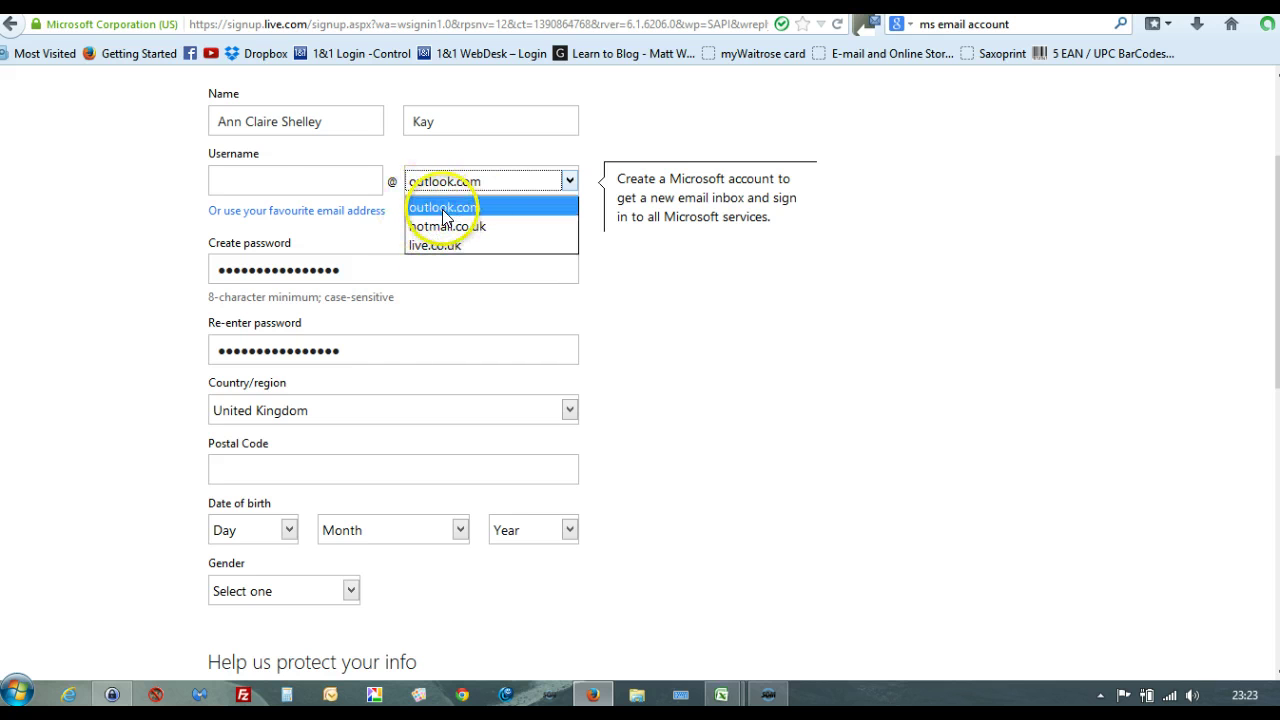
pyautogui.click(330, 184)
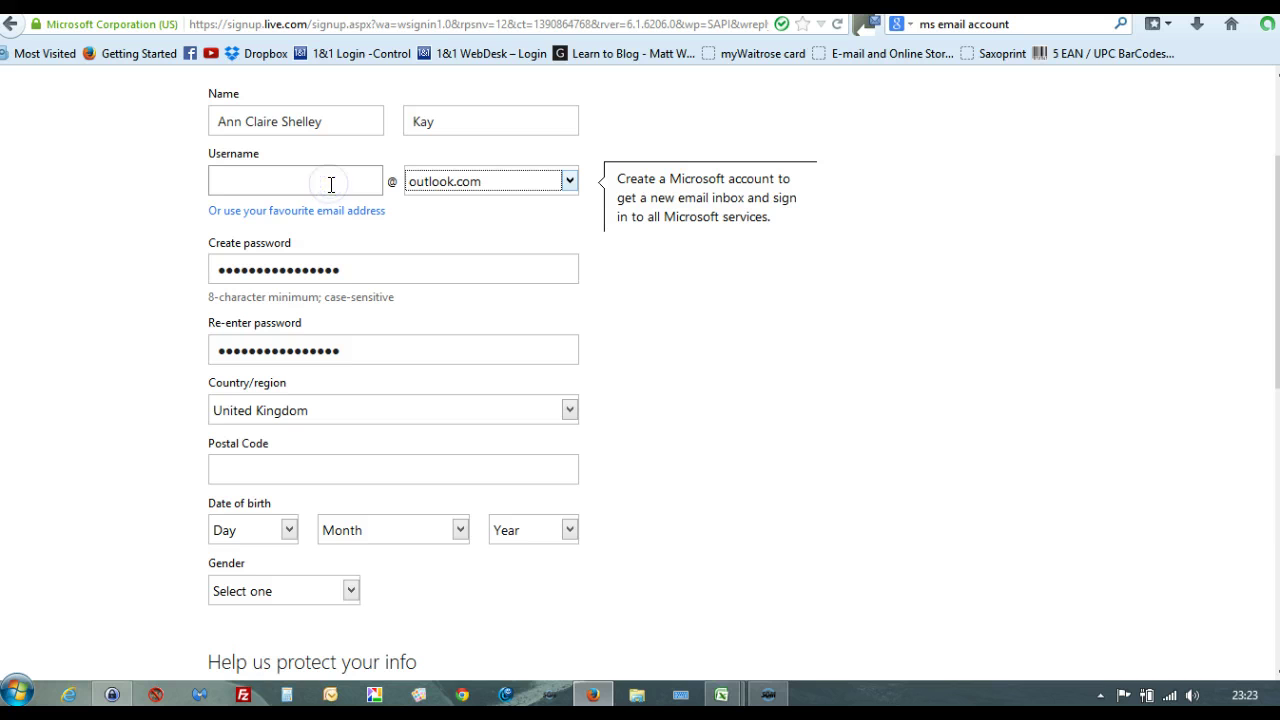
pyautogui.click(330, 184)
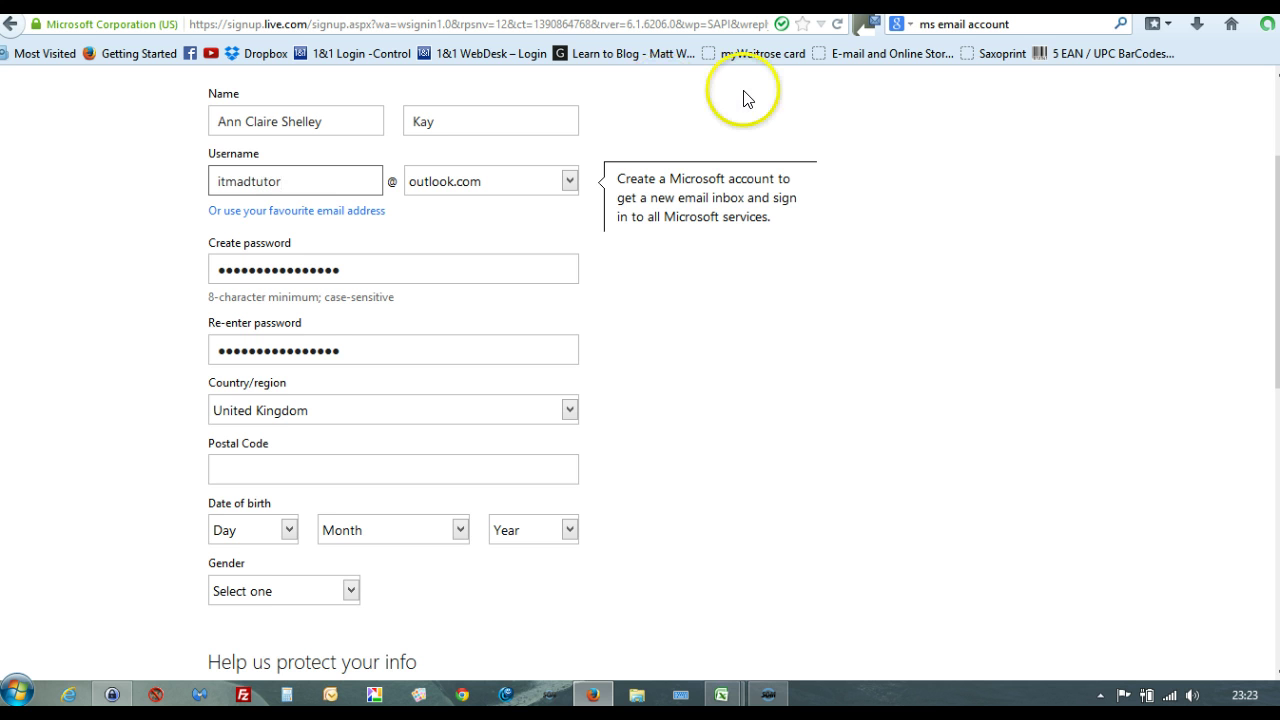
# Untick promotional offers, enter the verification characters and submit, which flags date of birth as required.
pyautogui.scroll(-10, 640, 373)
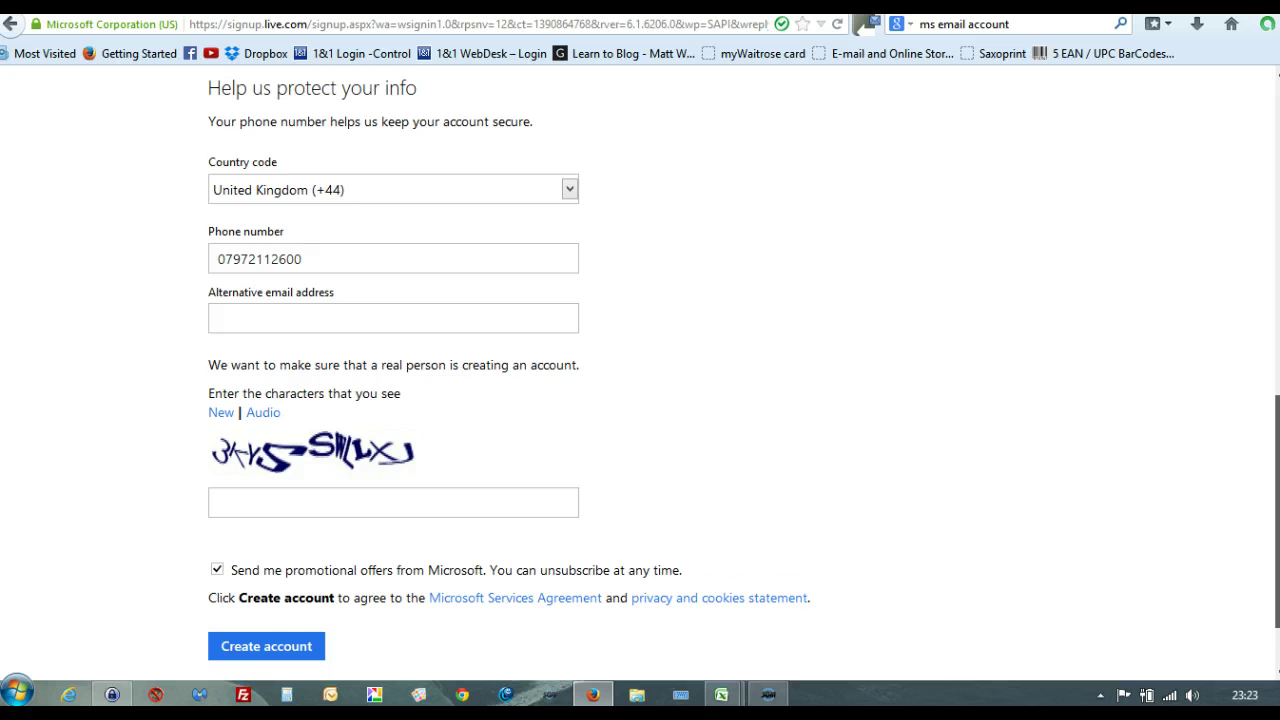
pyautogui.scroll(-1, 640, 400)
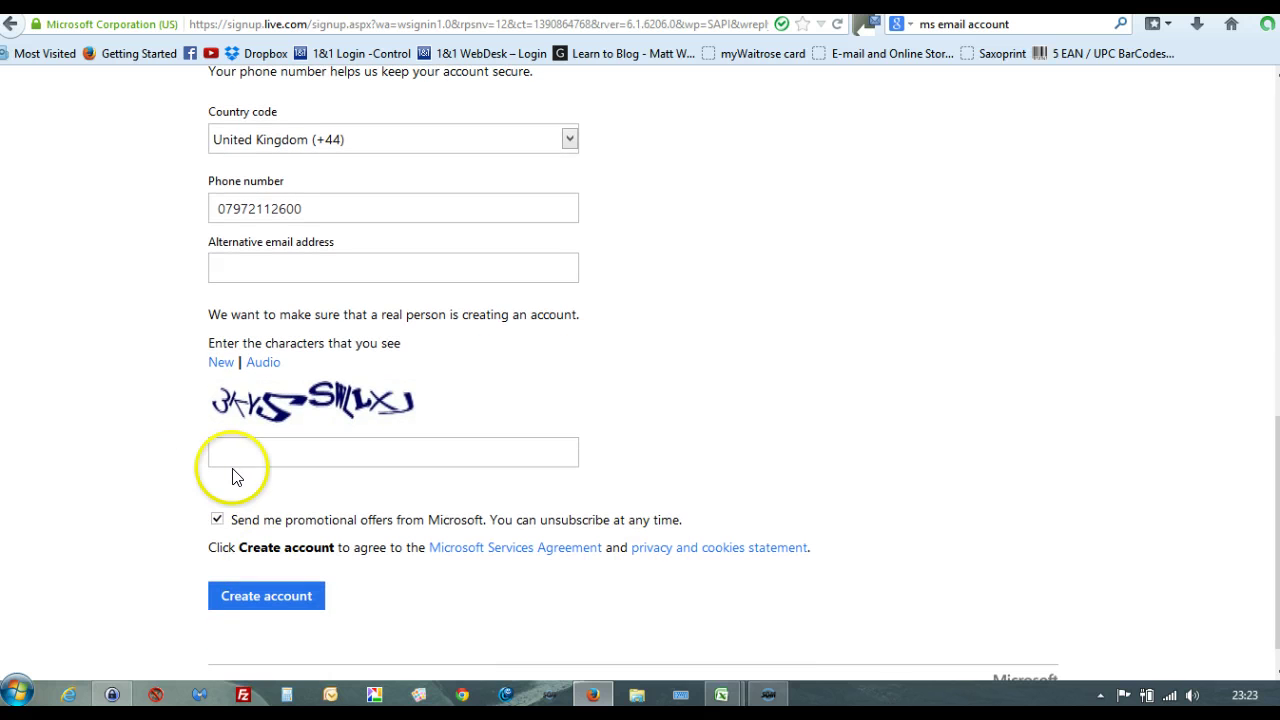
pyautogui.click(218, 520)
pyautogui.scroll(1, 219, 524)
pyautogui.click(218, 555)
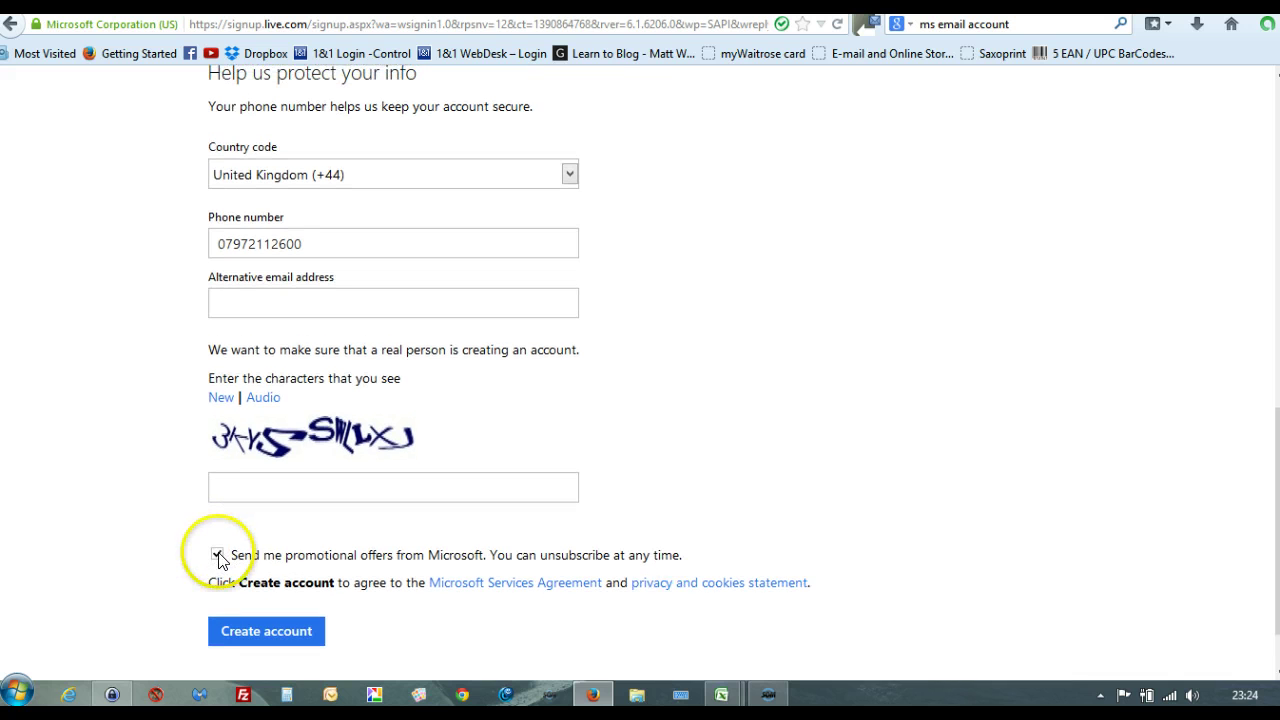
pyautogui.click(218, 555)
pyautogui.click(227, 485)
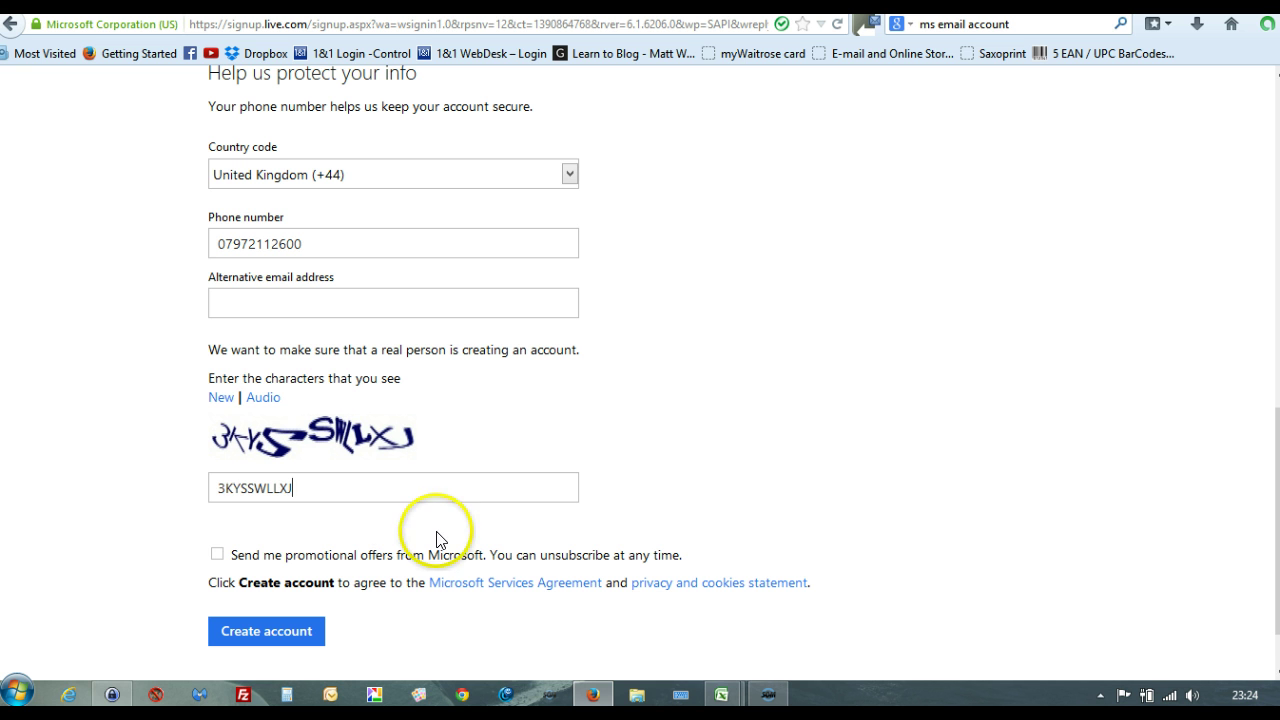
pyautogui.click(268, 633)
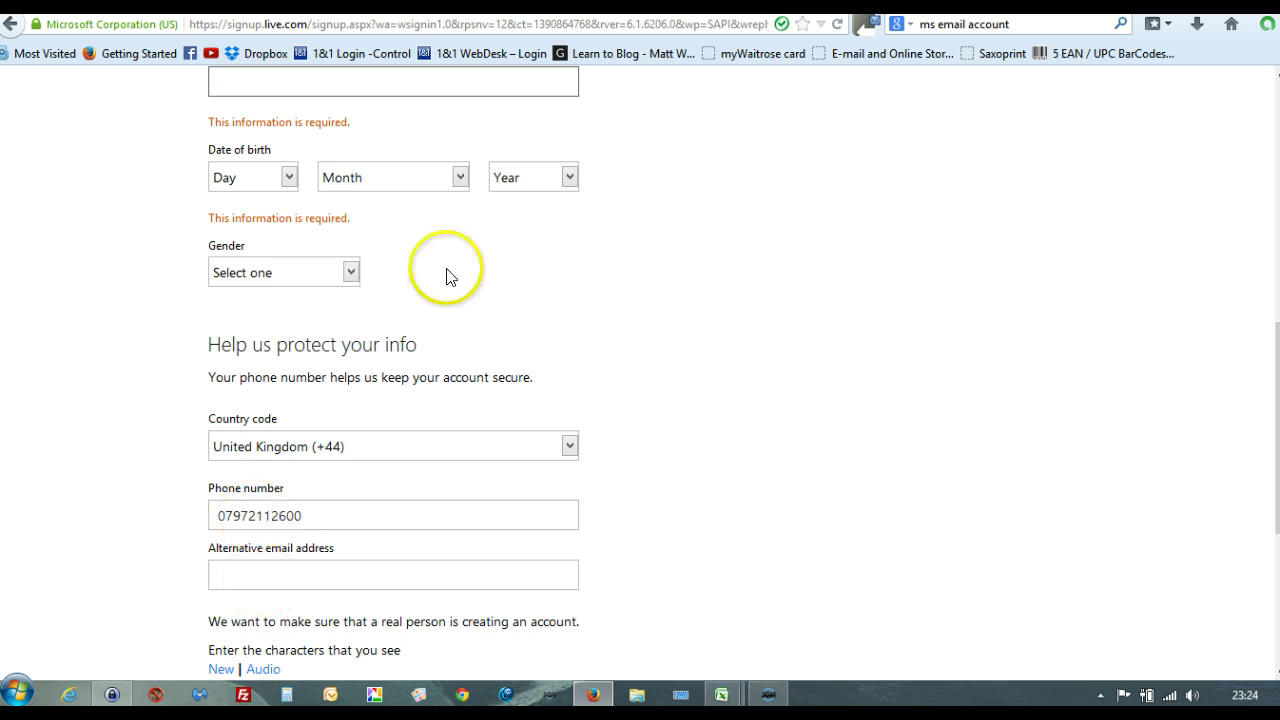
# Set gender to Female and date of birth to 21 April 1963.
pyautogui.click(350, 269)
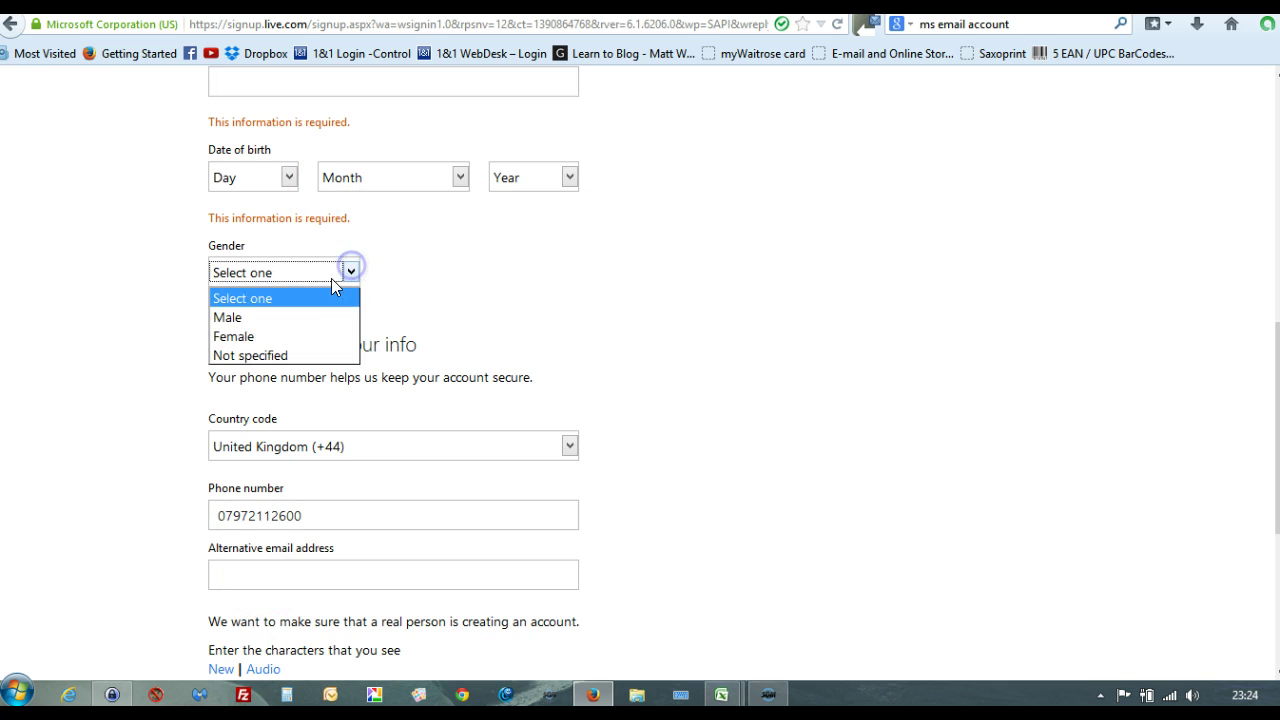
pyautogui.click(278, 337)
pyautogui.click(289, 177)
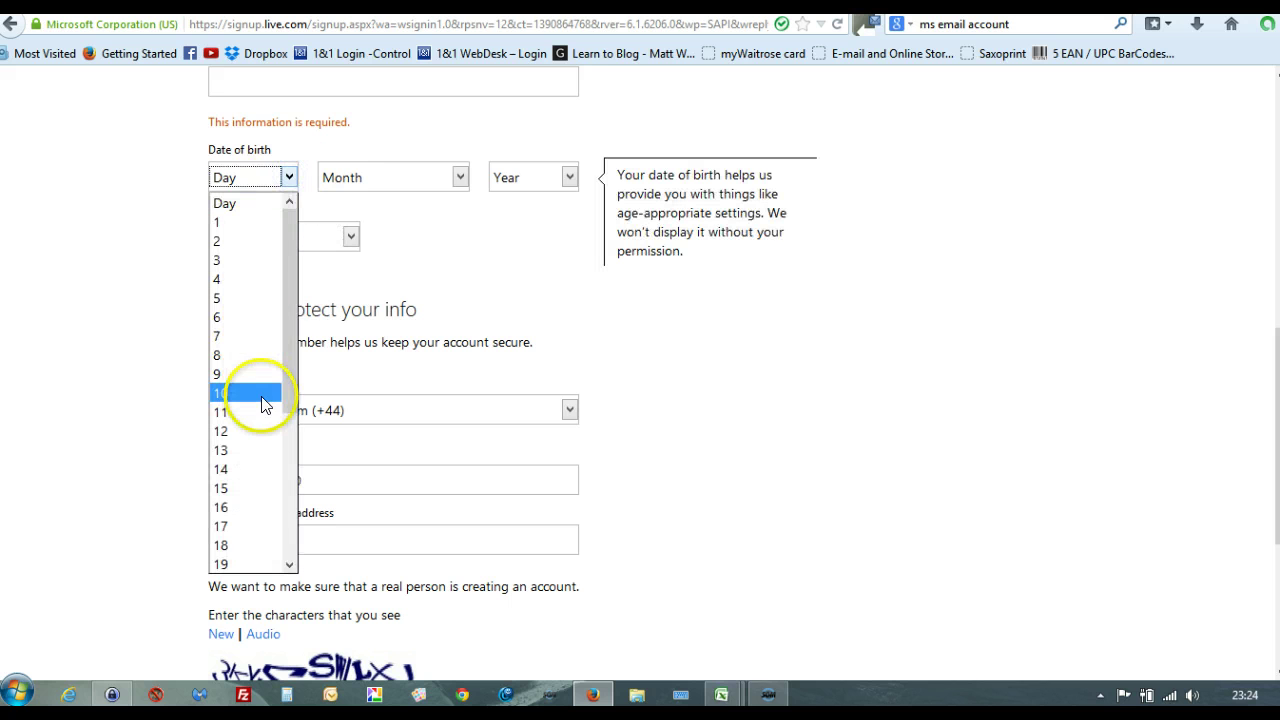
pyautogui.scroll(-2, 291, 450)
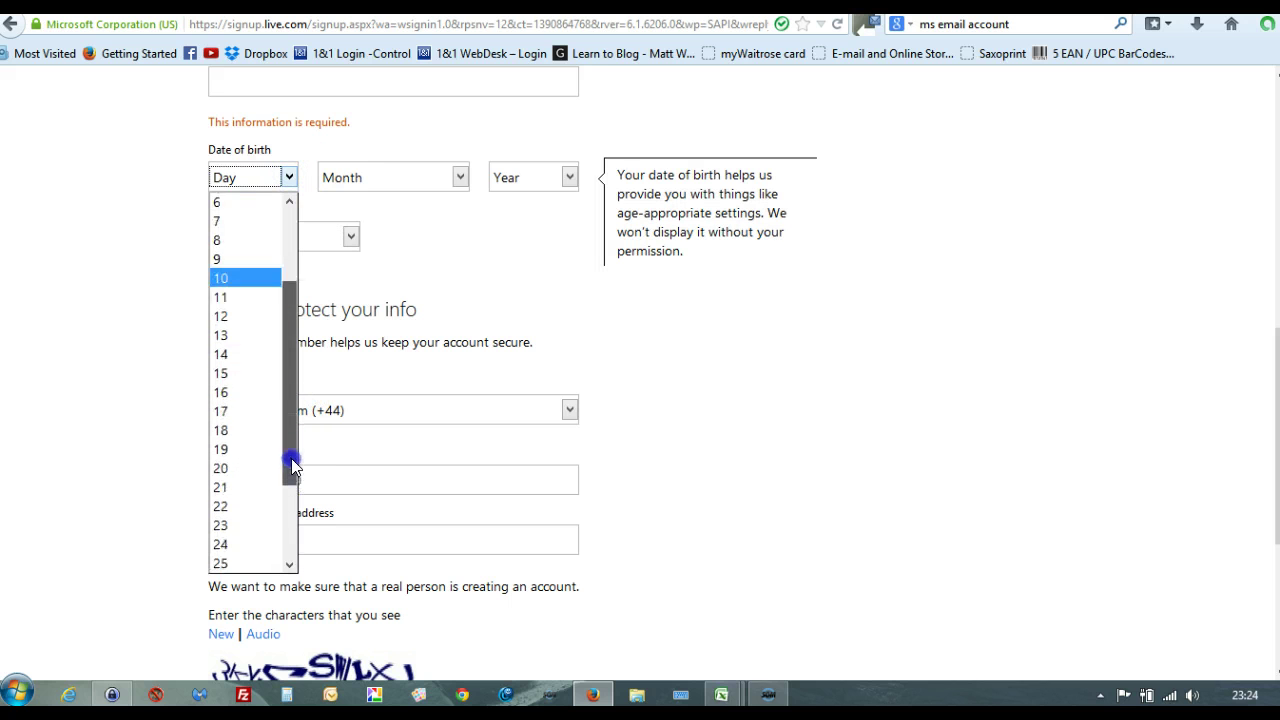
pyautogui.click(220, 487)
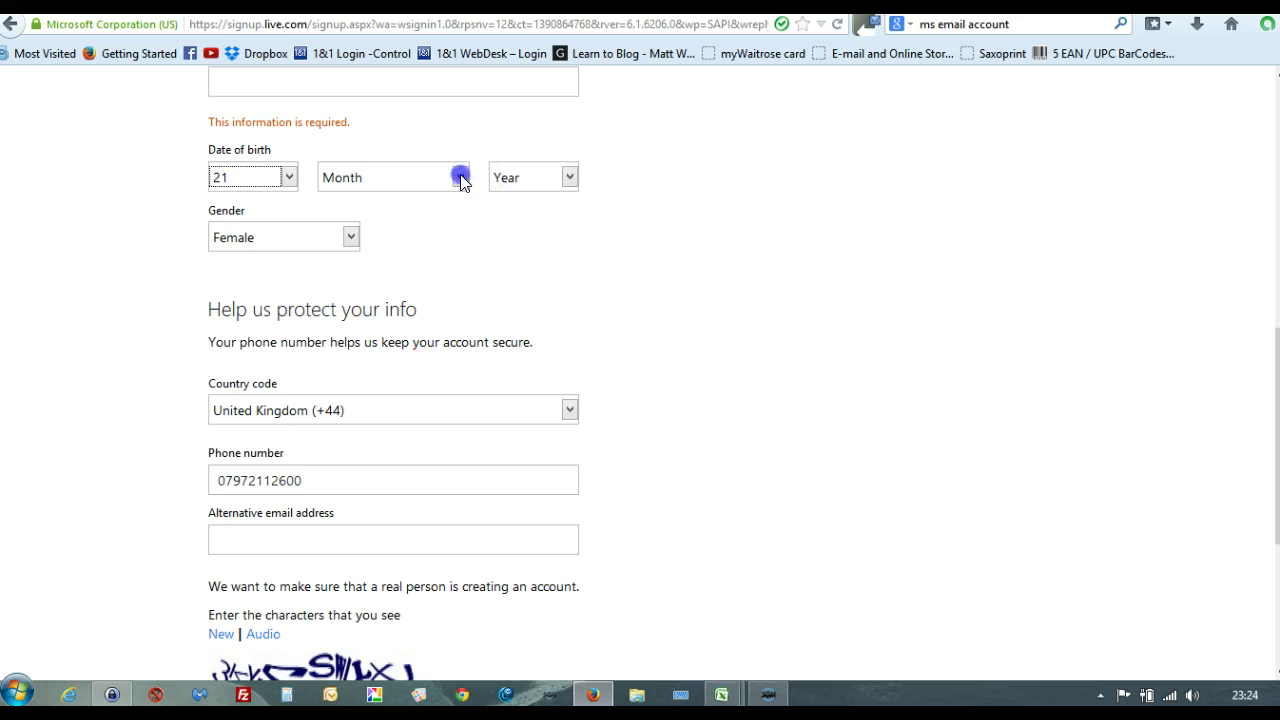
pyautogui.click(461, 177)
pyautogui.click(401, 279)
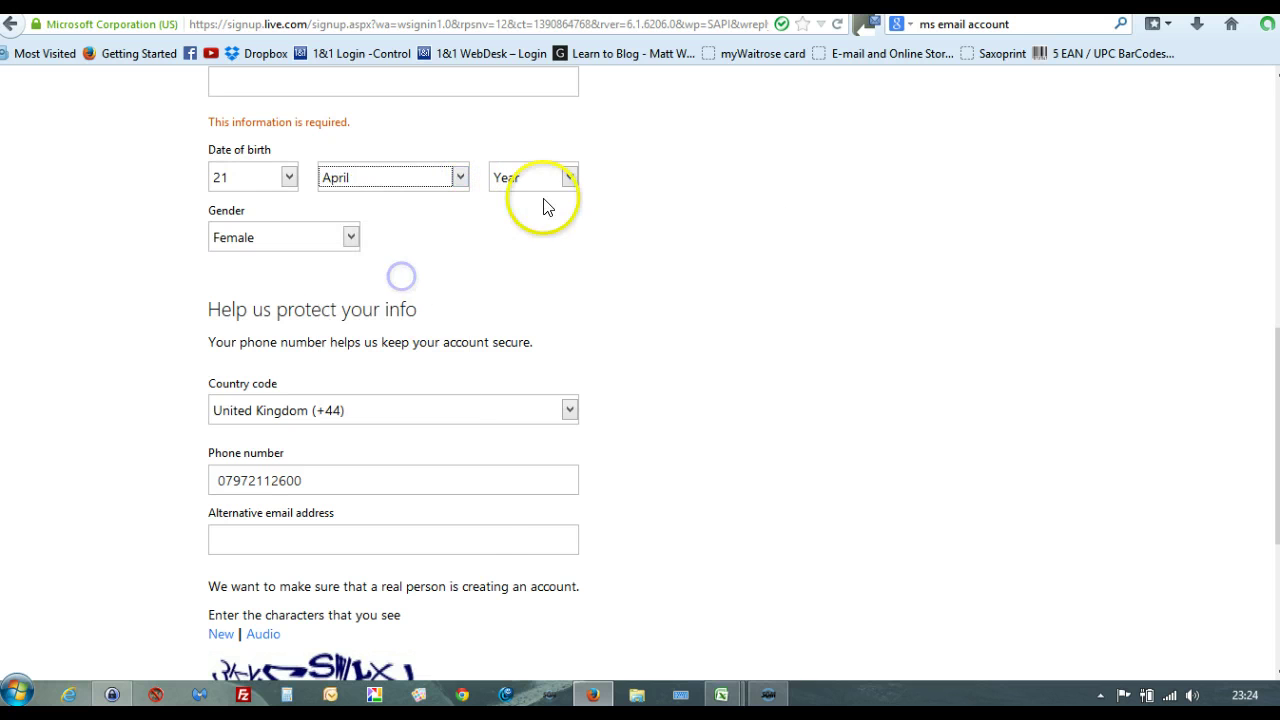
pyautogui.click(568, 177)
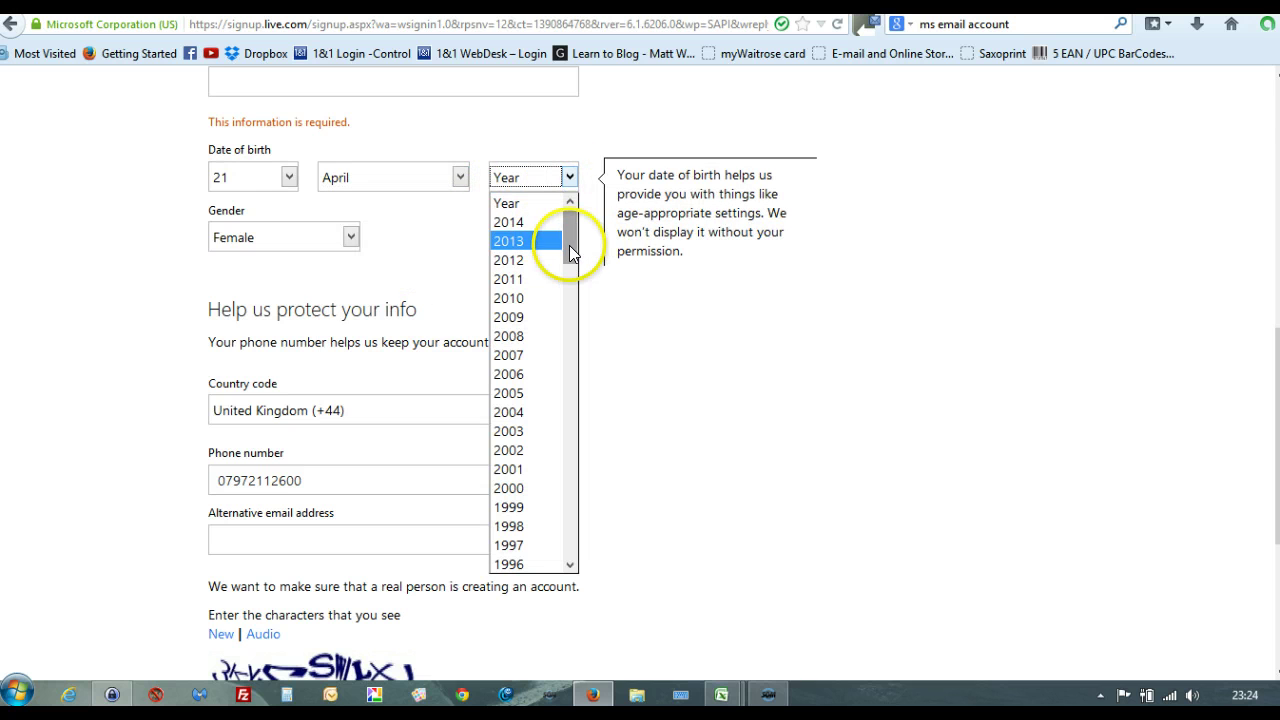
pyautogui.click(580, 318)
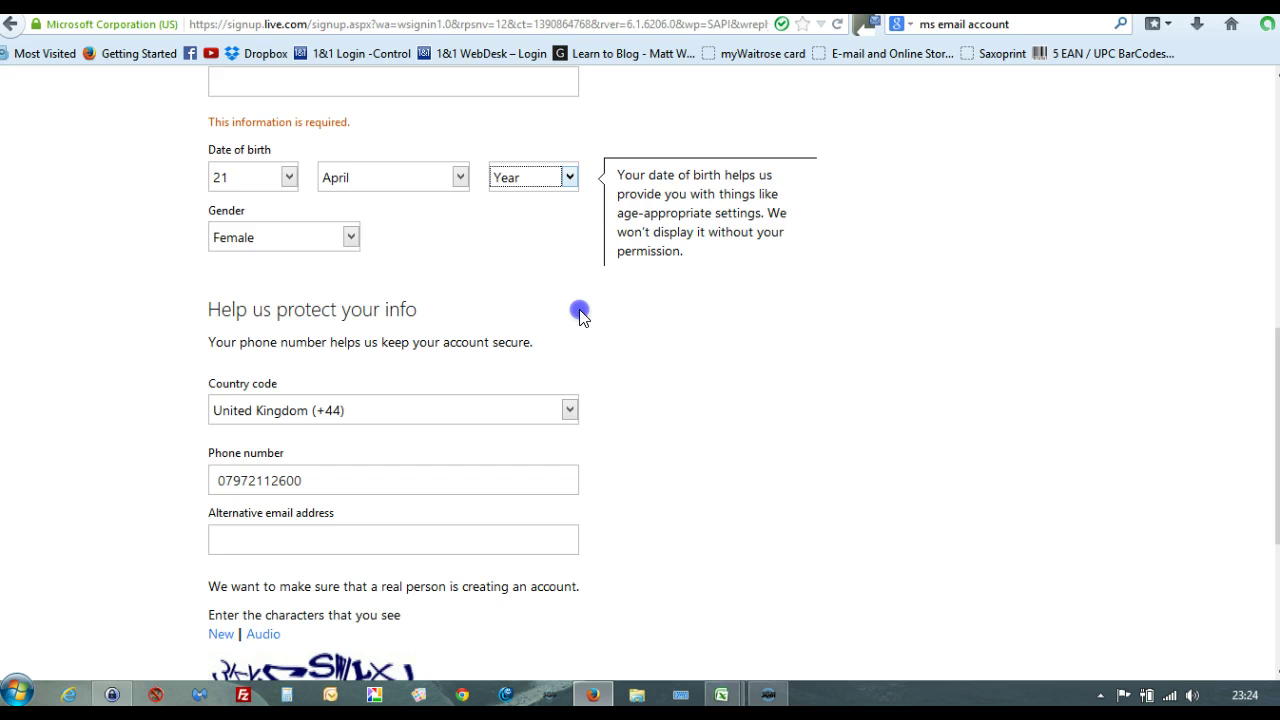
pyautogui.click(569, 177)
pyautogui.moveTo(574, 241); pyautogui.dragTo(576, 362)
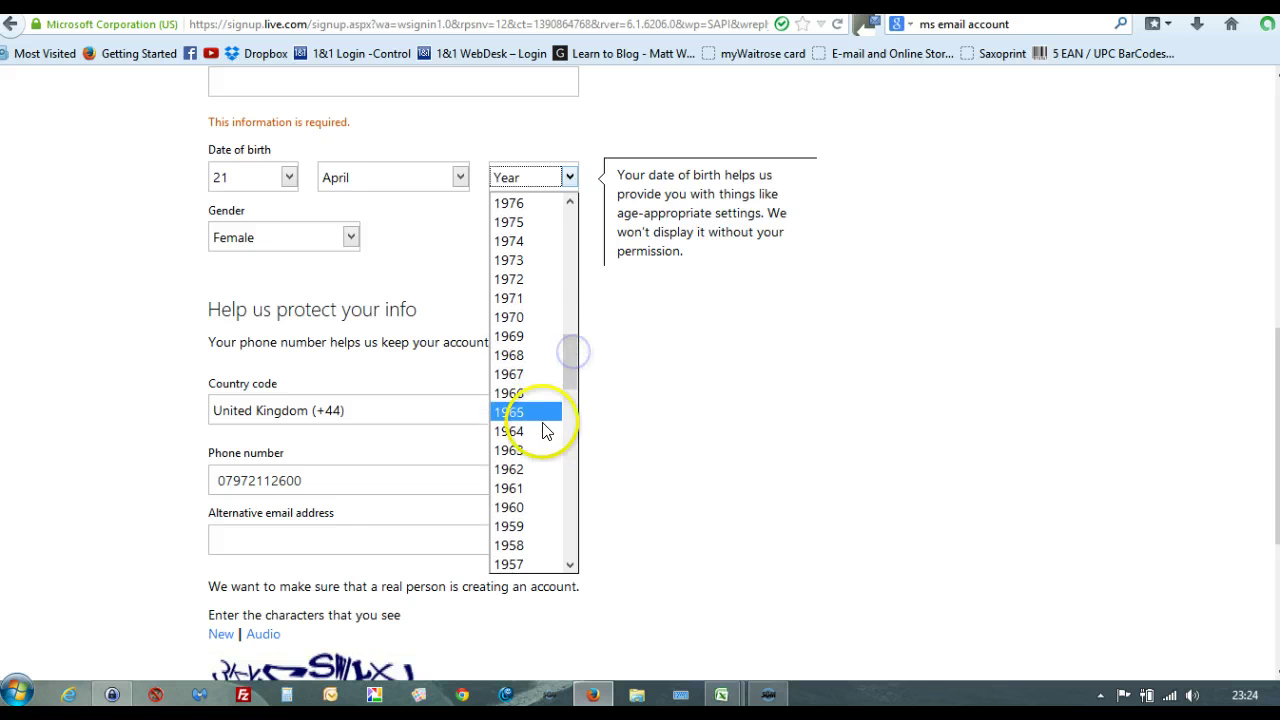
pyautogui.click(560, 450)
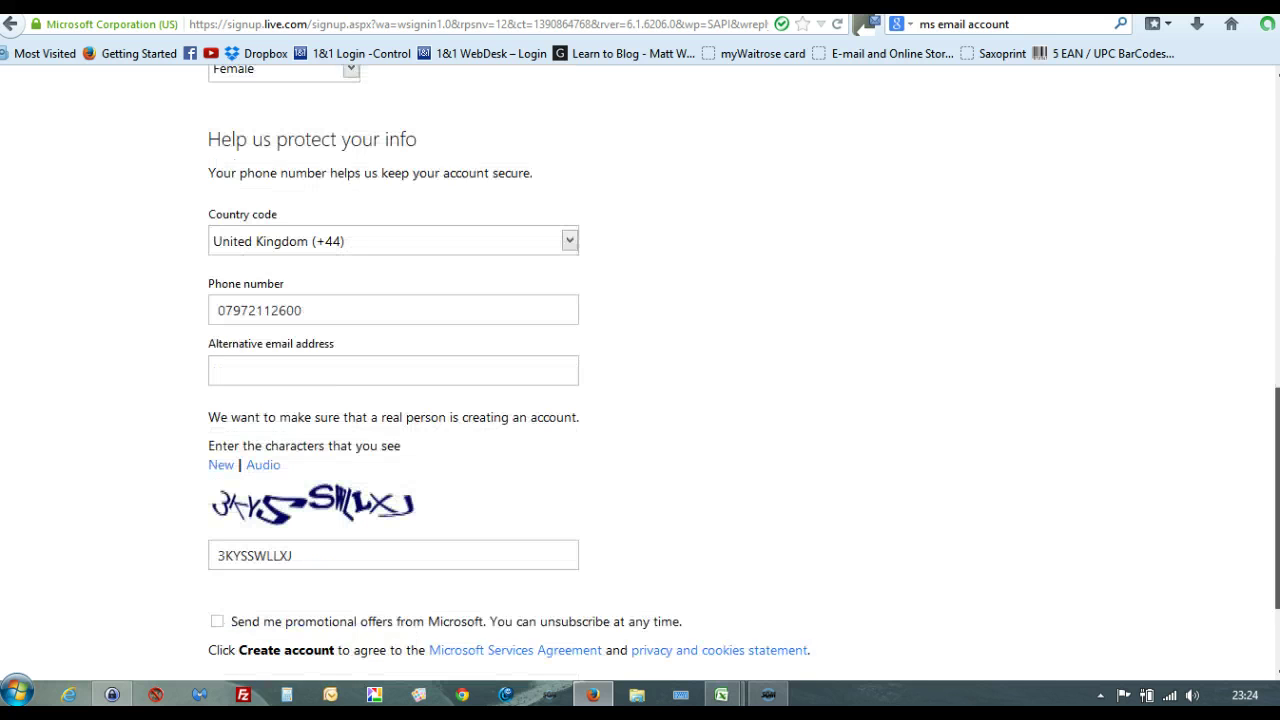
# Fill in the postal code field.
pyautogui.scroll(5, 1270, 265)
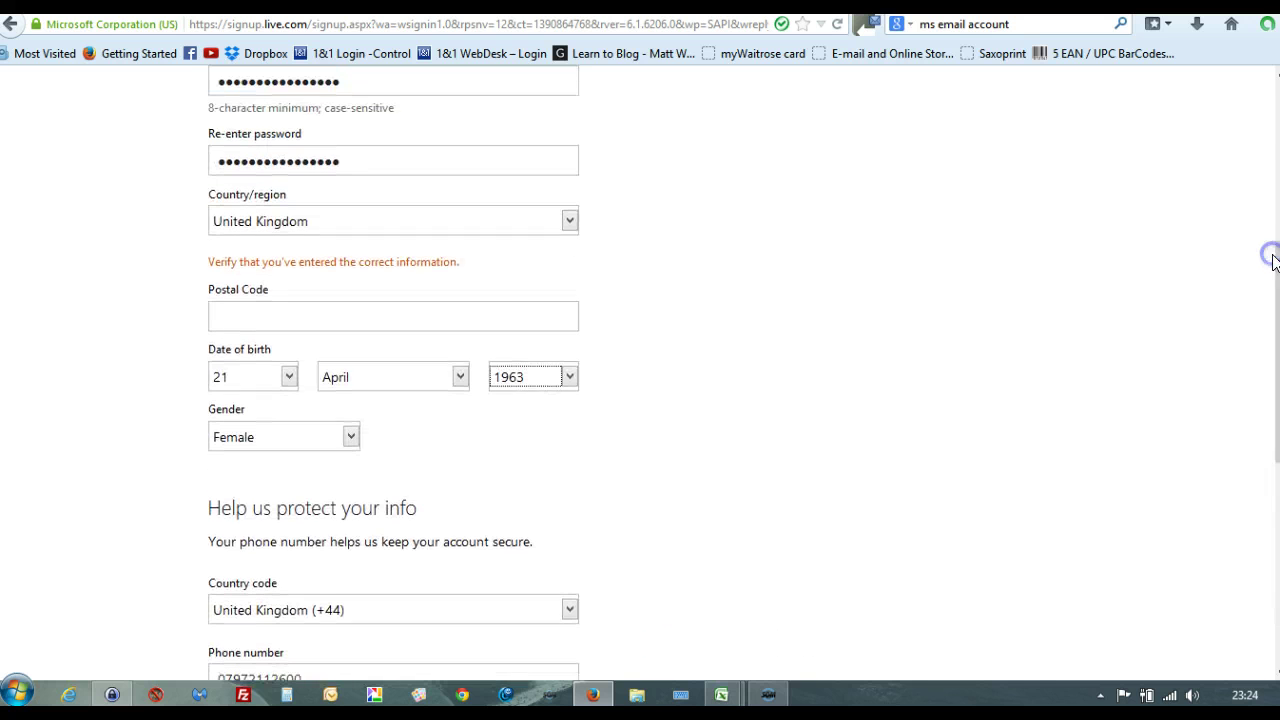
pyautogui.click(269, 320)
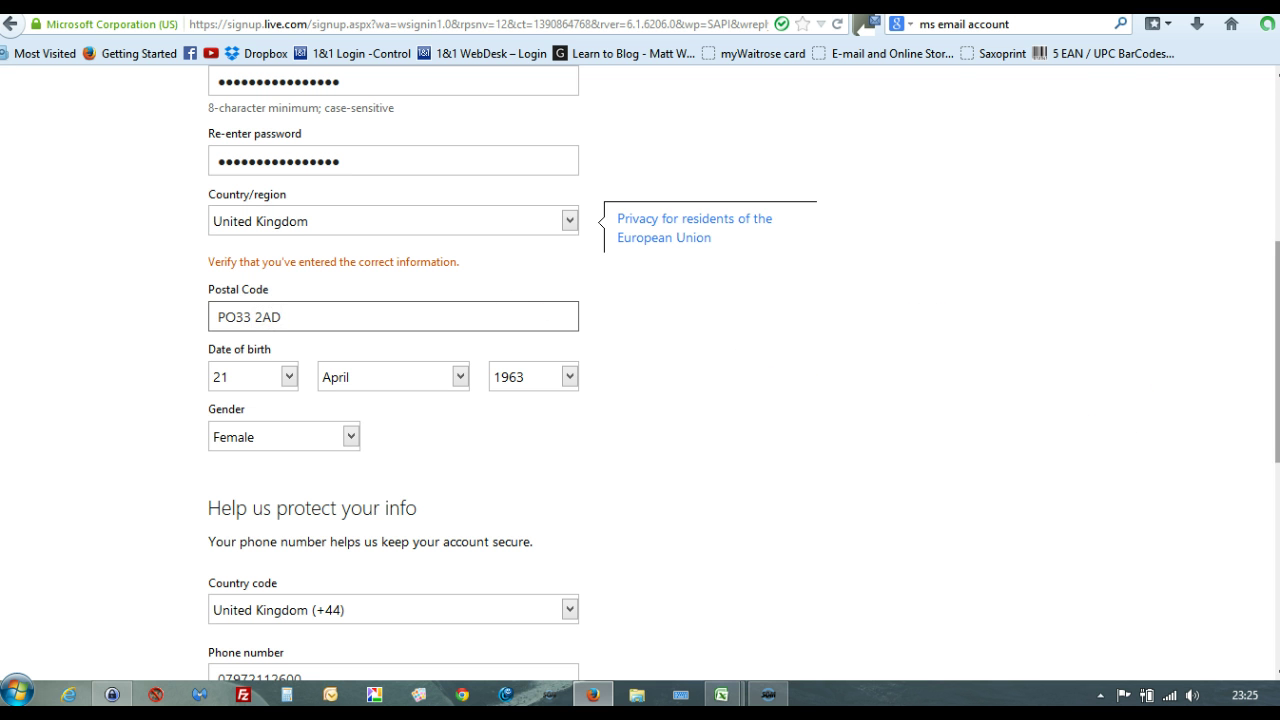
pyautogui.scroll(-5, 640, 373)
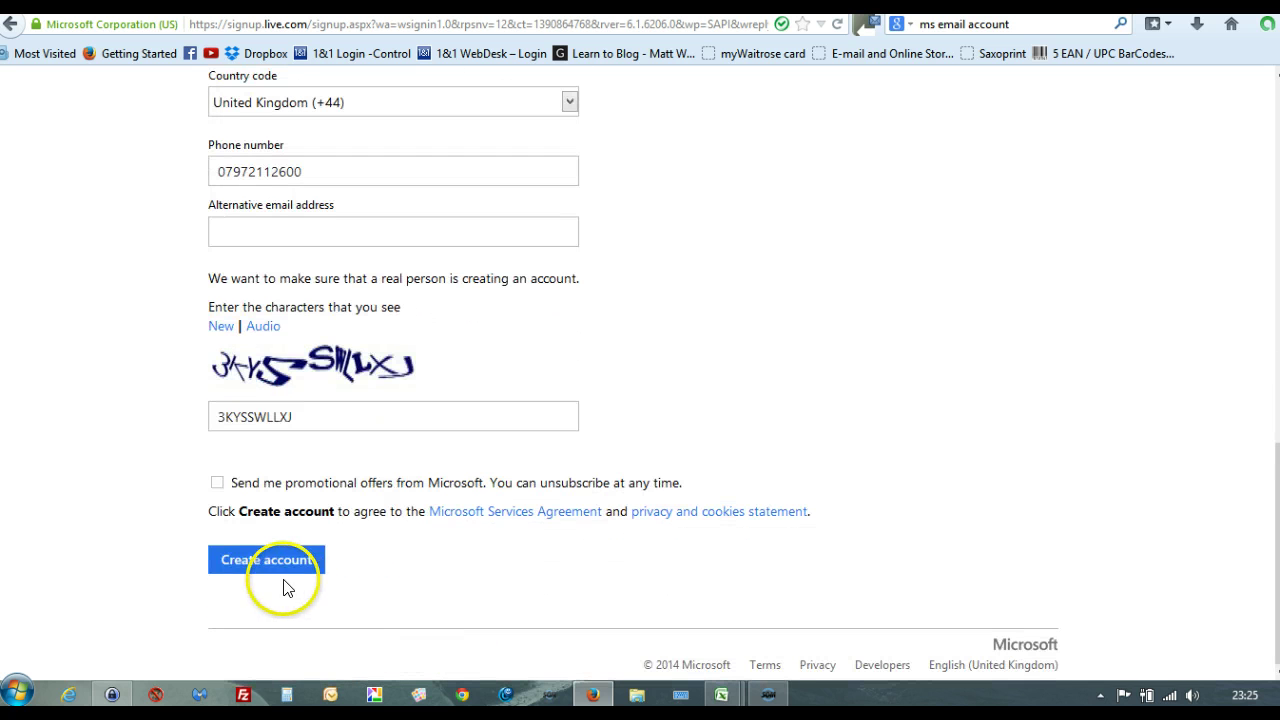
# Submit the sign-up form and, after the rejection, enter the new picture's verification characters.
pyautogui.click(266, 660)
pyautogui.click(266, 560)
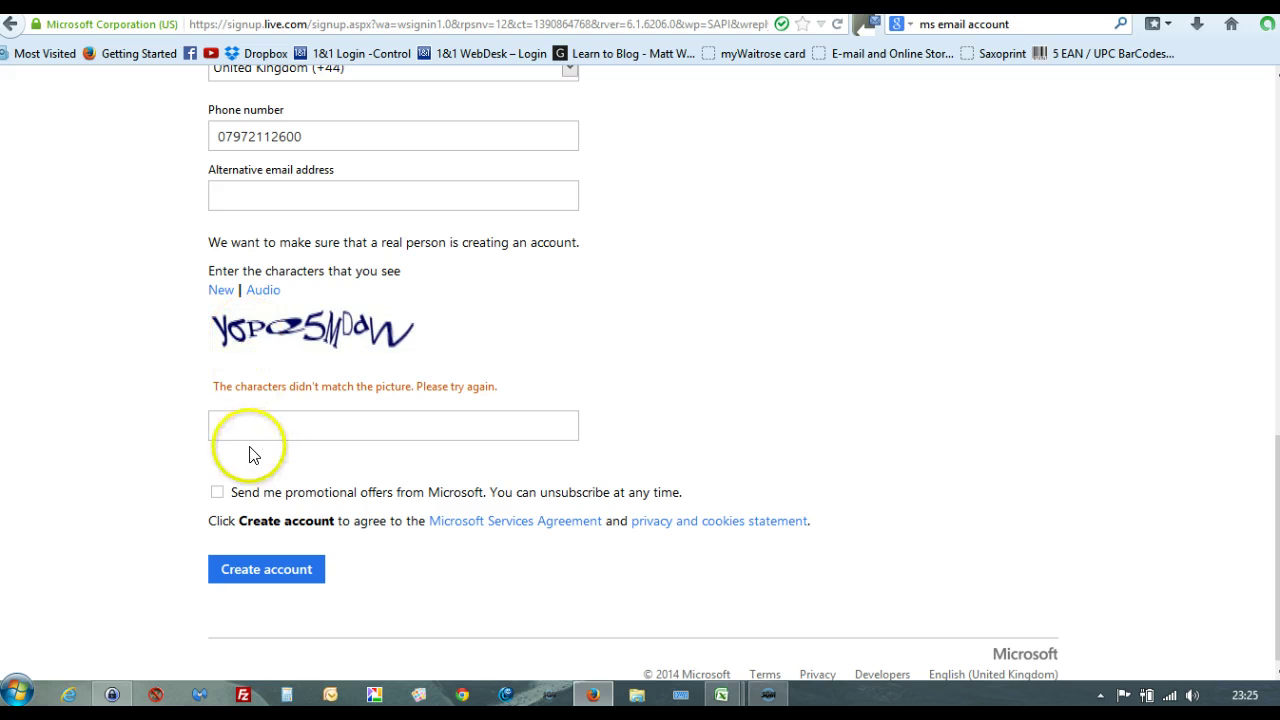
pyautogui.write('y6PQ')
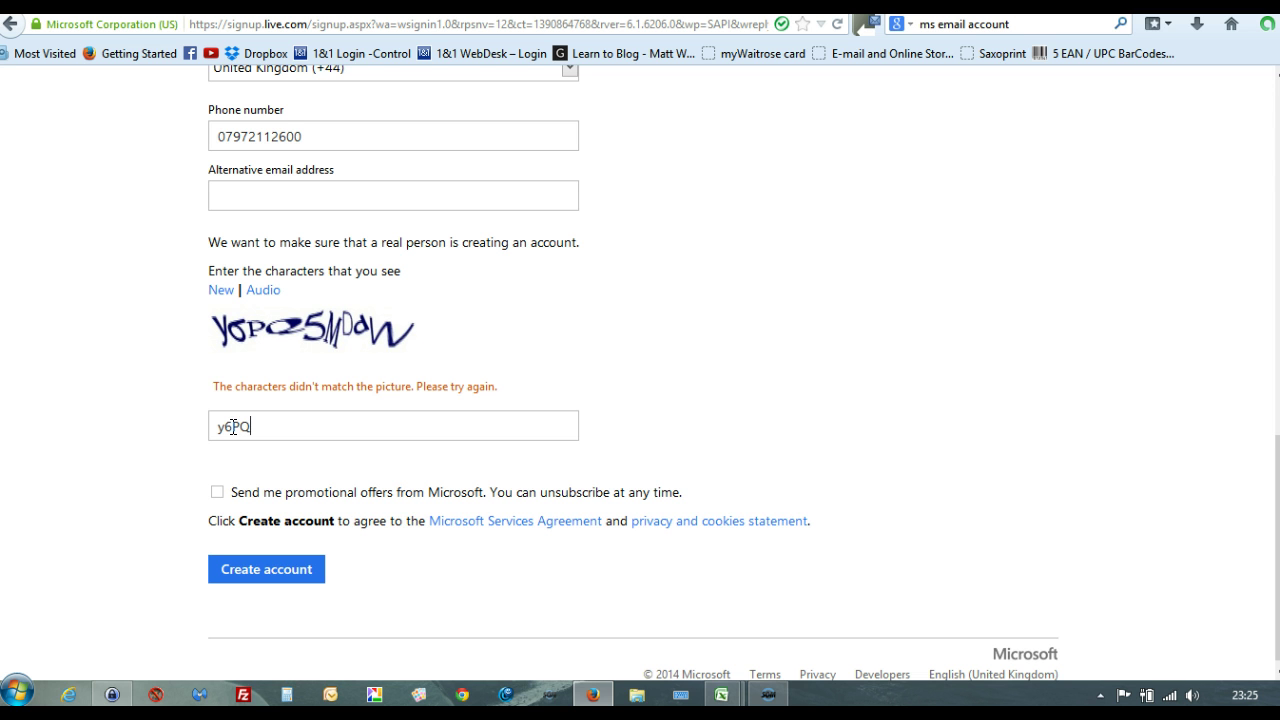
pyautogui.write('5MDdW')
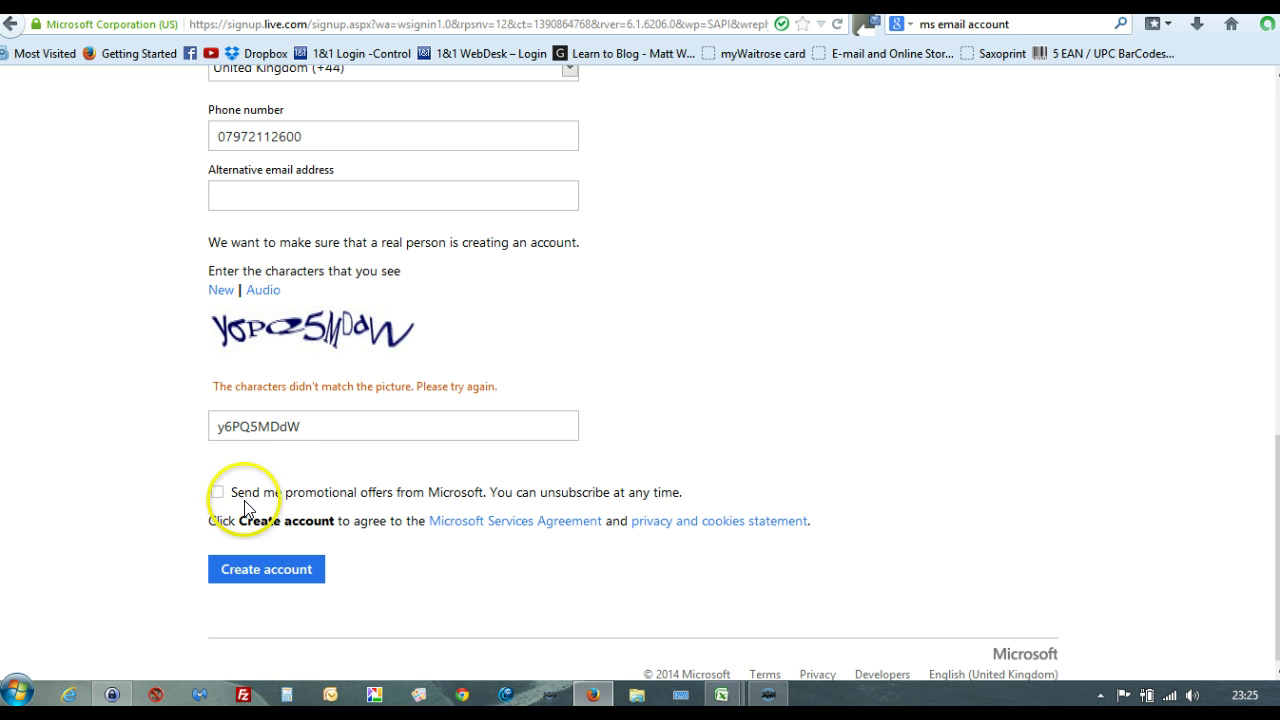
# Resubmit with the new characters and scroll the resulting Account summary page.
pyautogui.click(259, 570)
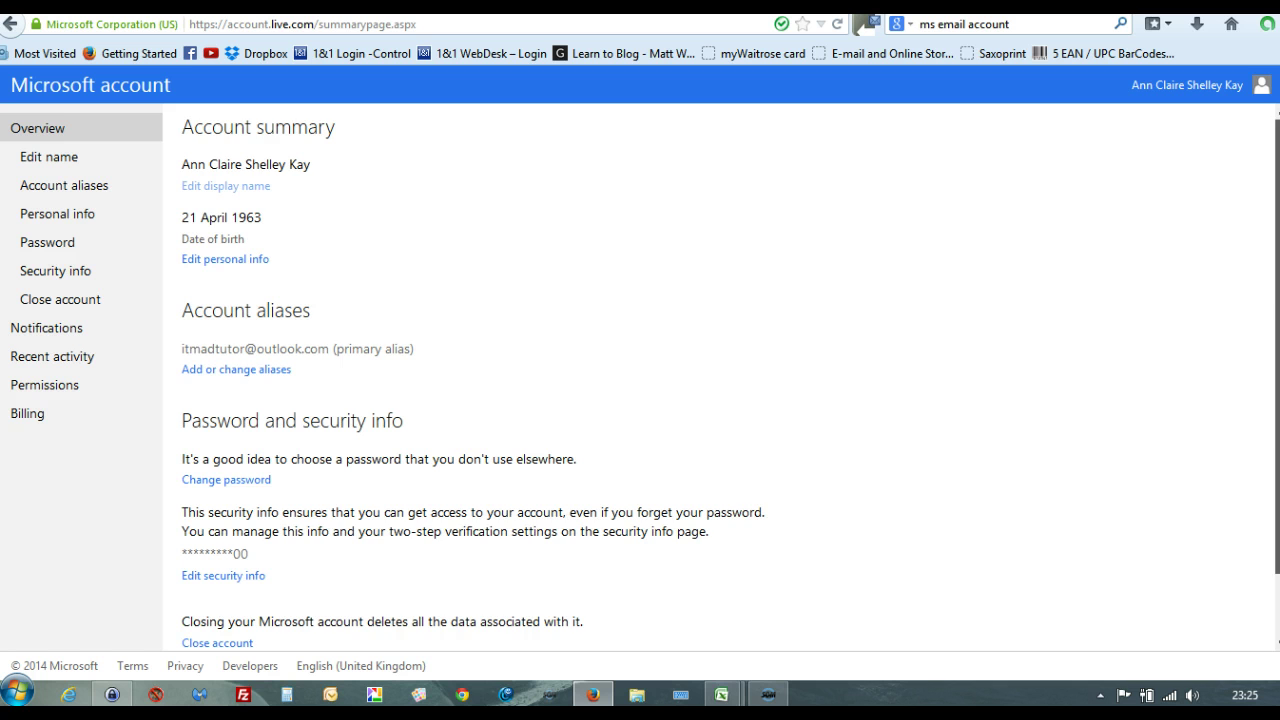
pyautogui.scroll(-1, 1276, 350)
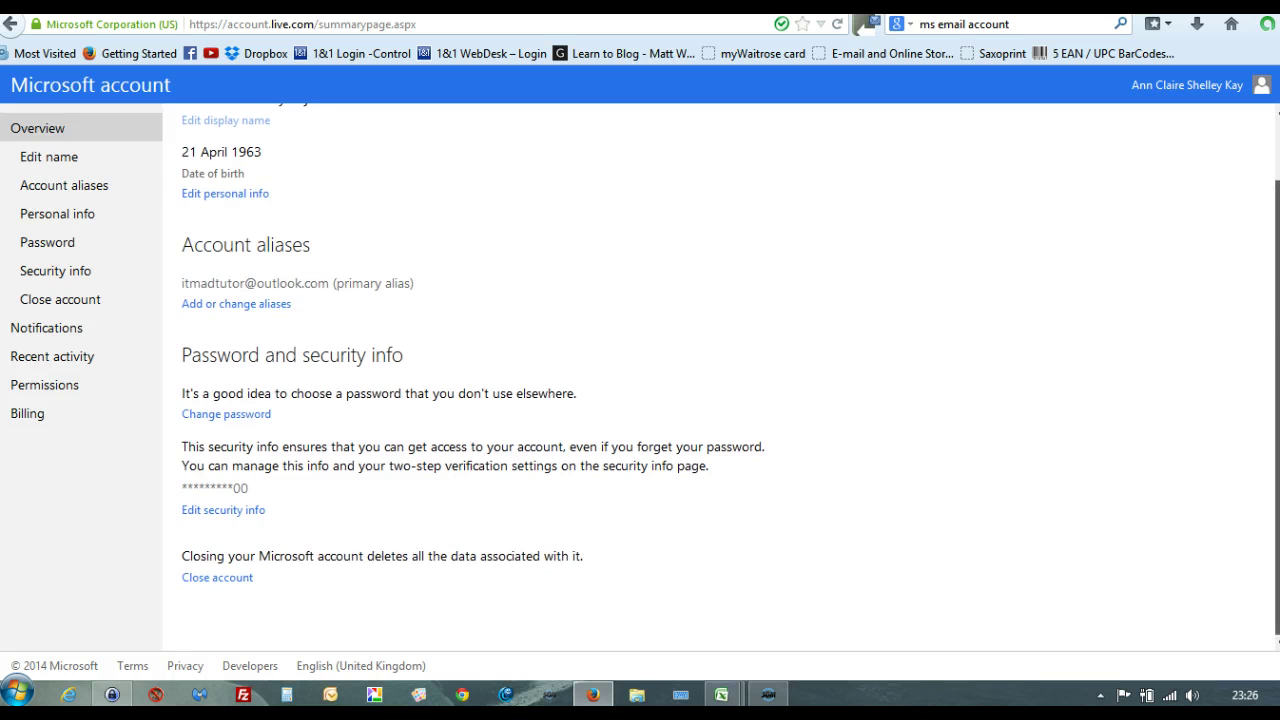
pyautogui.moveTo(1272, 298); pyautogui.dragTo(1253, 140)
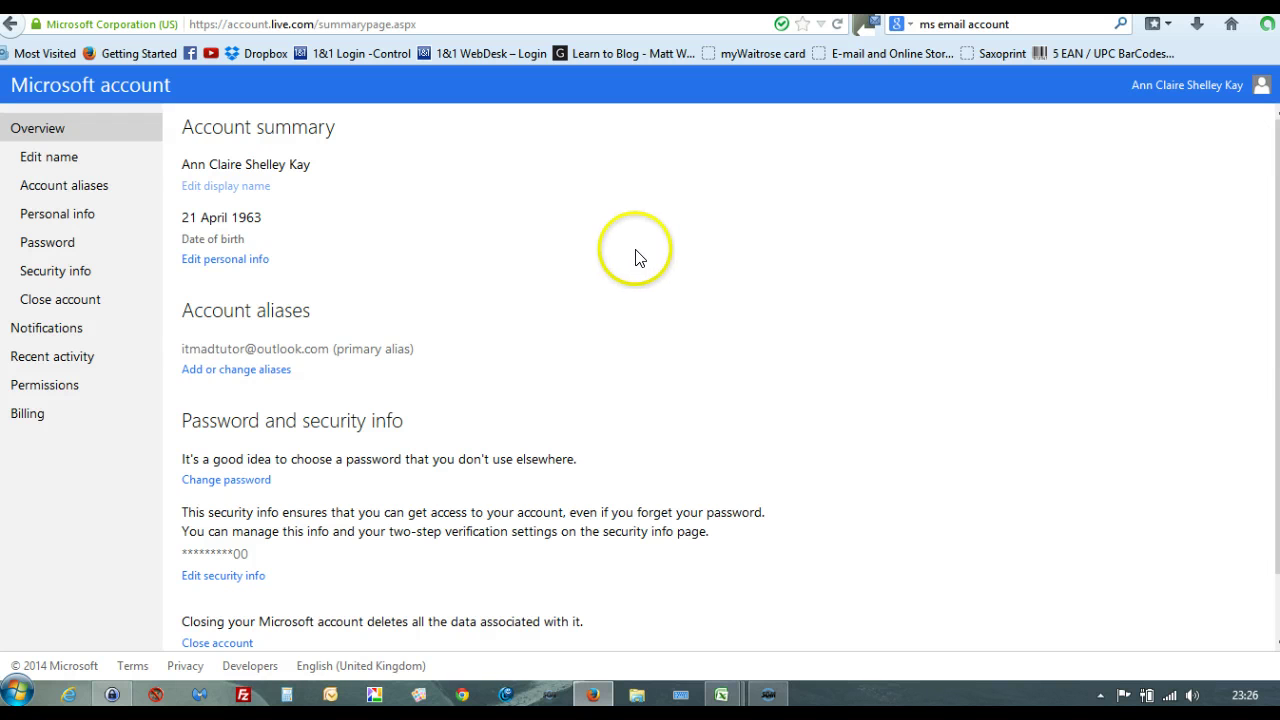
# Replace the first name with the user's initials and save it.
pyautogui.click(50, 160)
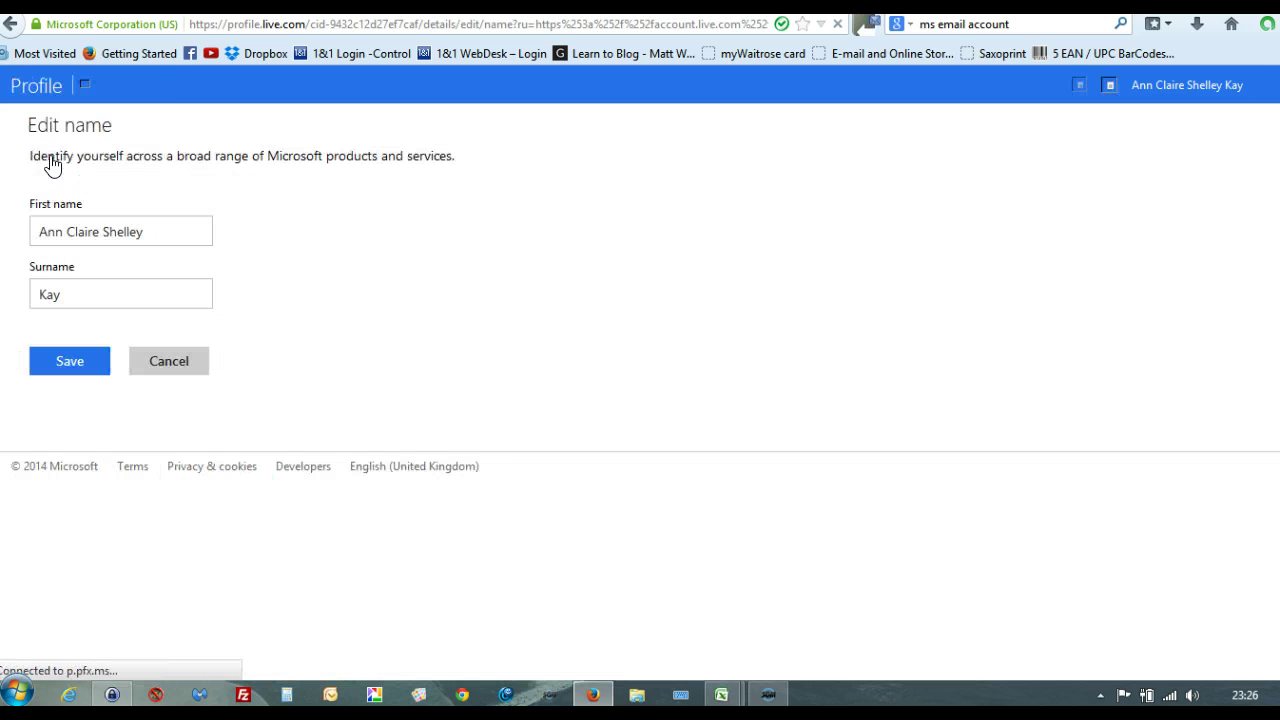
pyautogui.moveTo(146, 231); pyautogui.dragTo(25, 231)
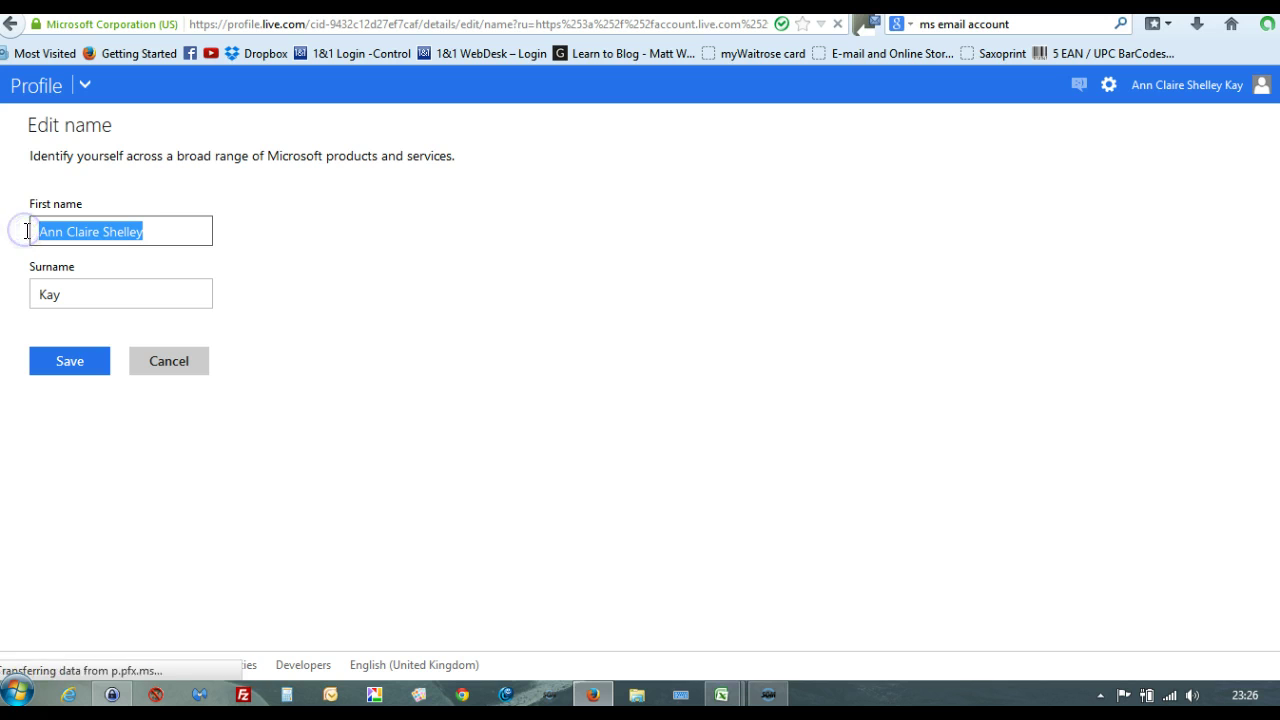
pyautogui.write('A C S')
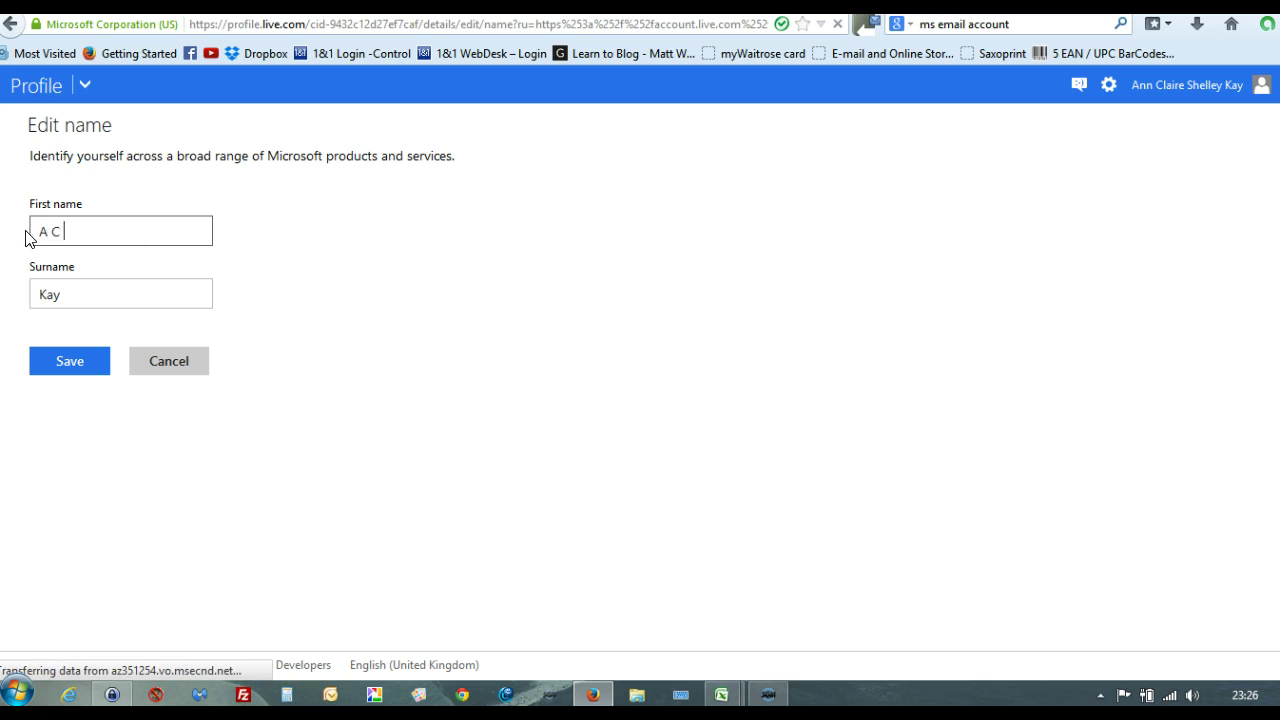
pyautogui.click(71, 363)
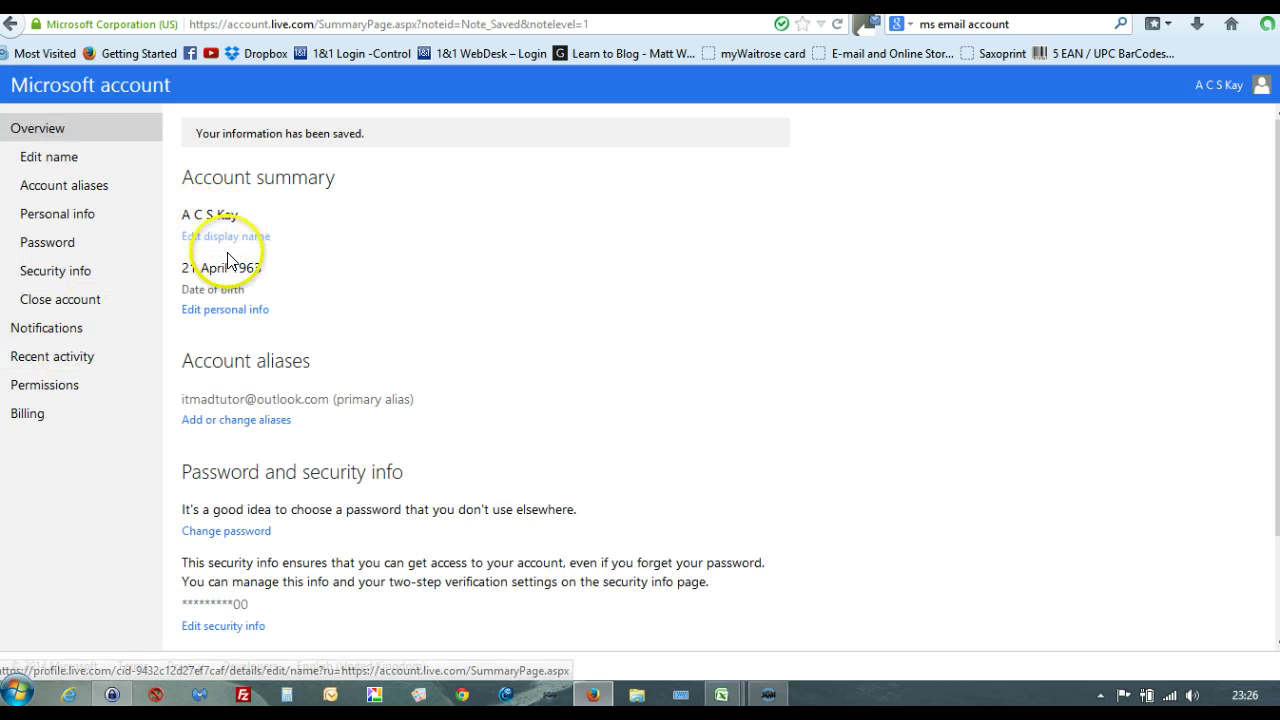
pyautogui.click(209, 316)
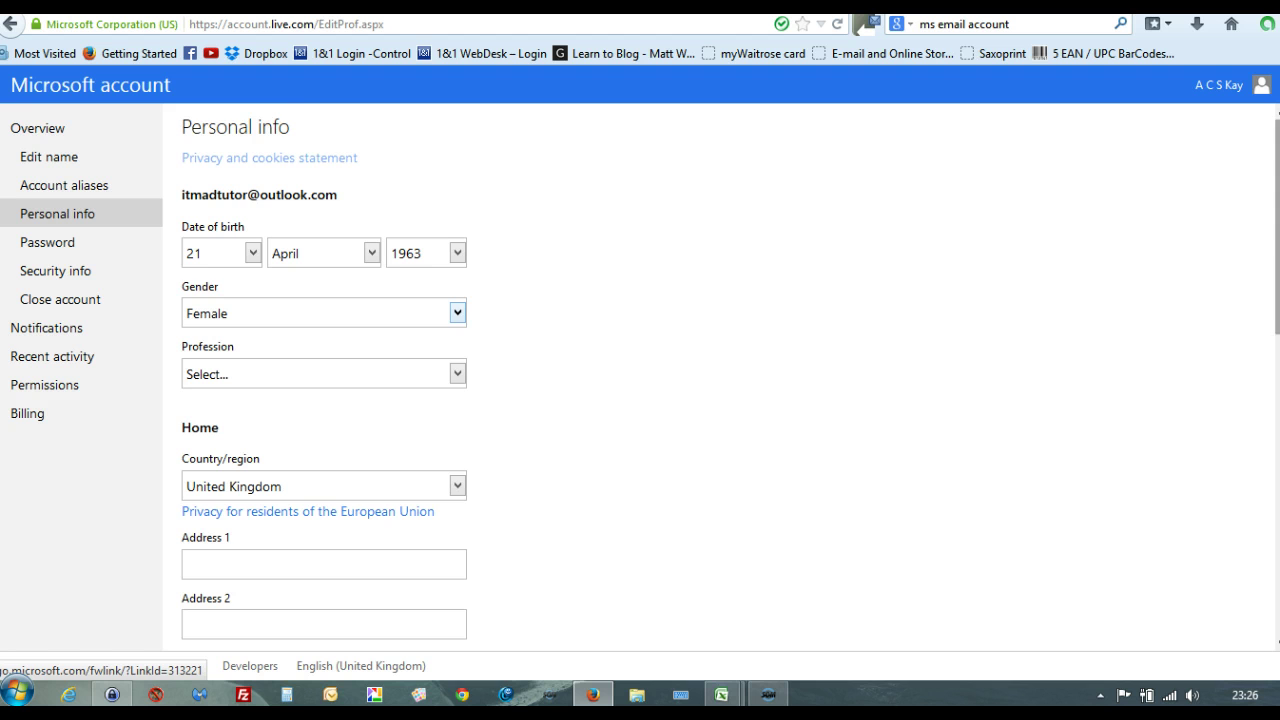
pyautogui.scroll(-5, 640, 380)
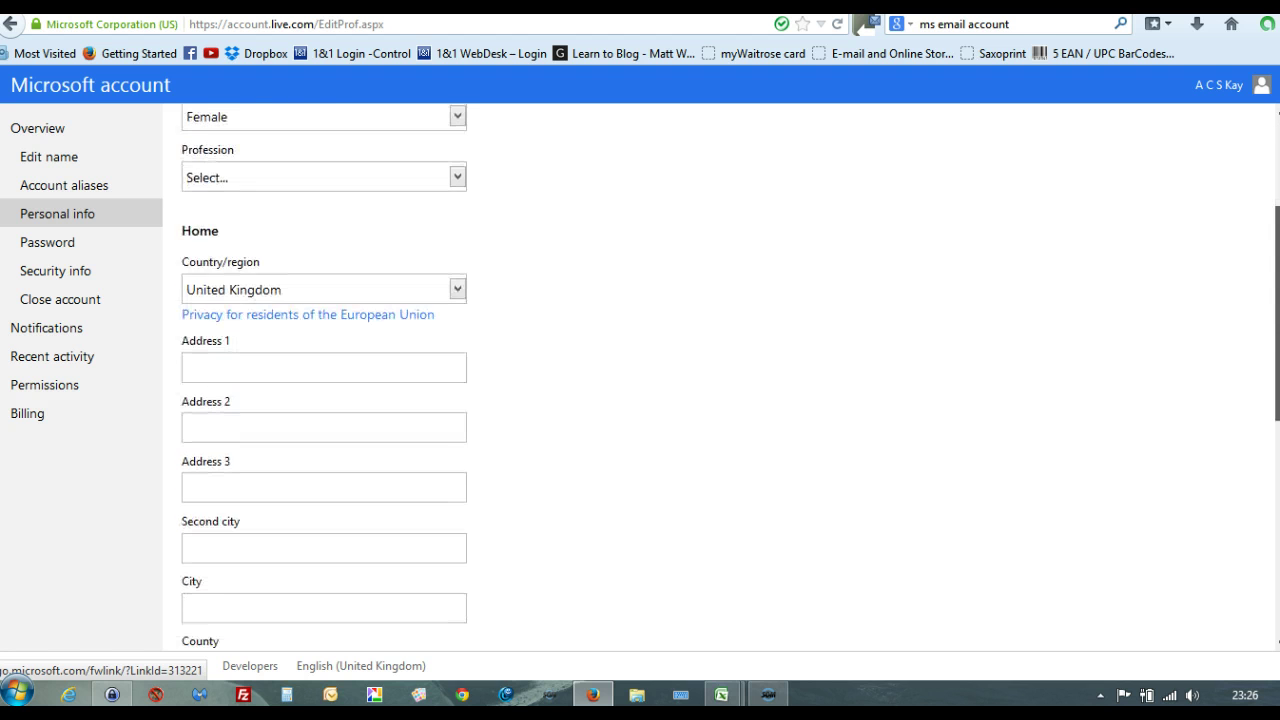
pyautogui.scroll(-6, 640, 380)
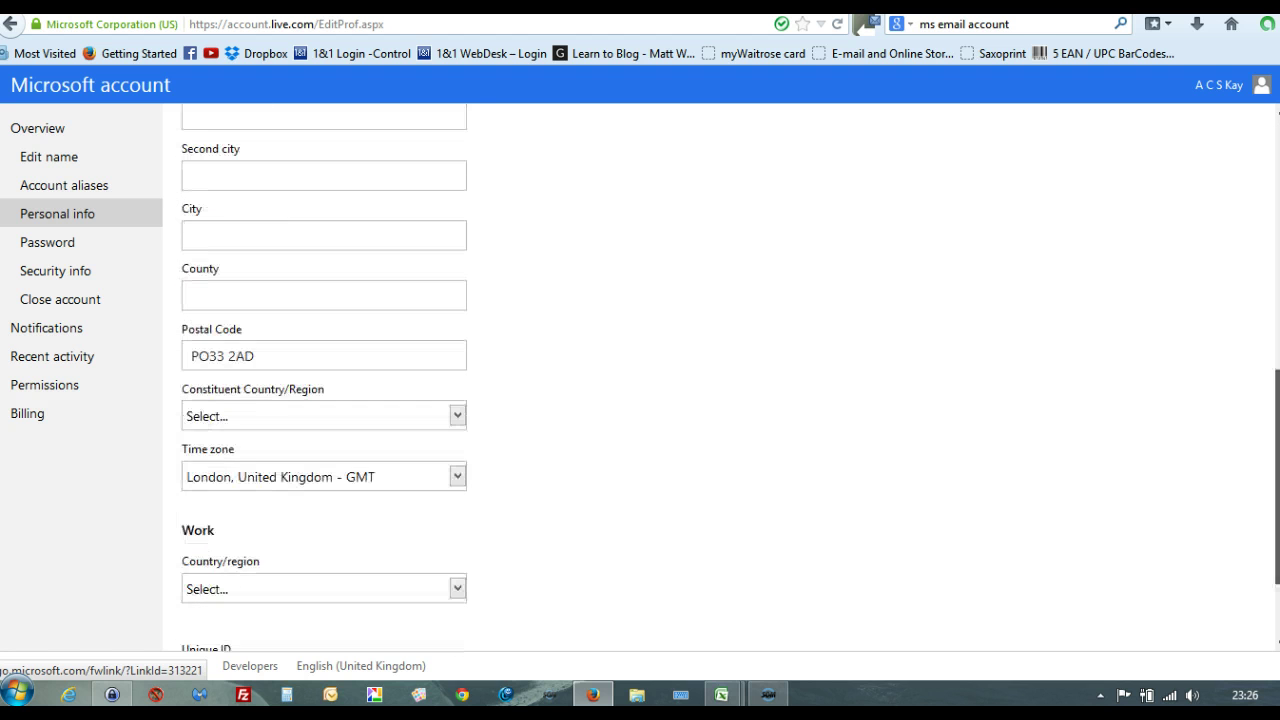
pyautogui.scroll(-2, 640, 380)
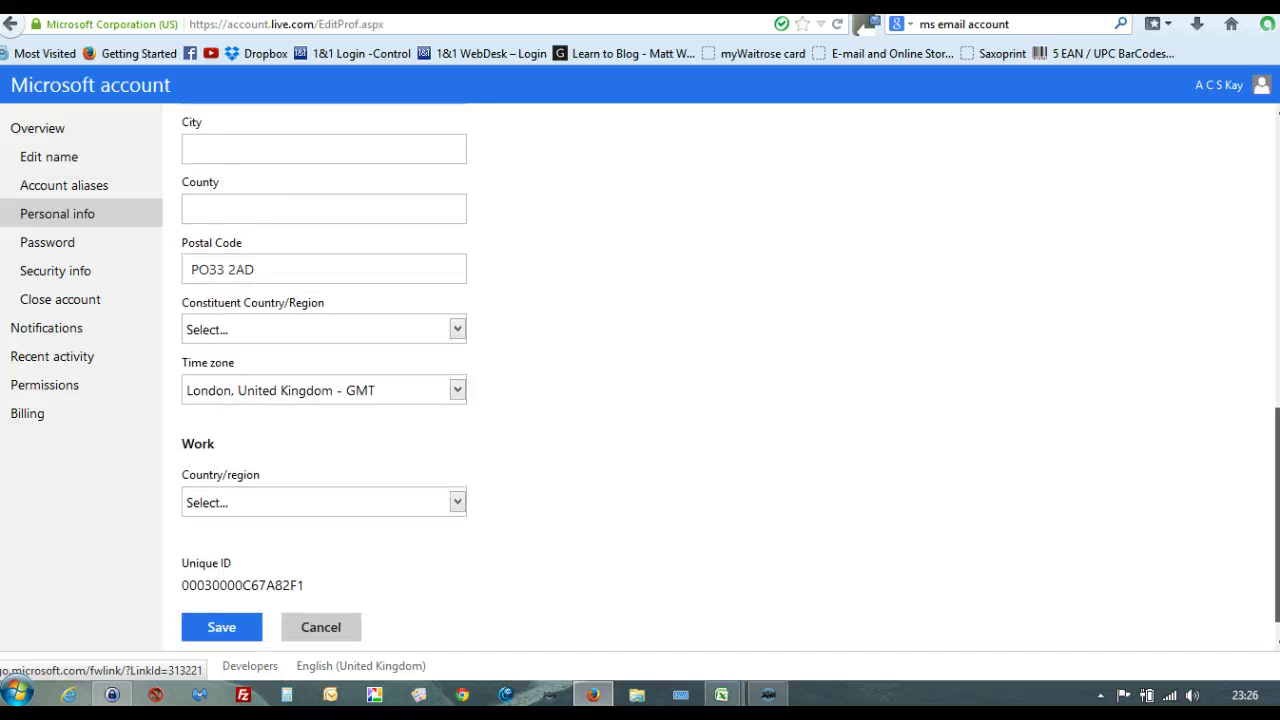
pyautogui.scroll(5, 1275, 478)
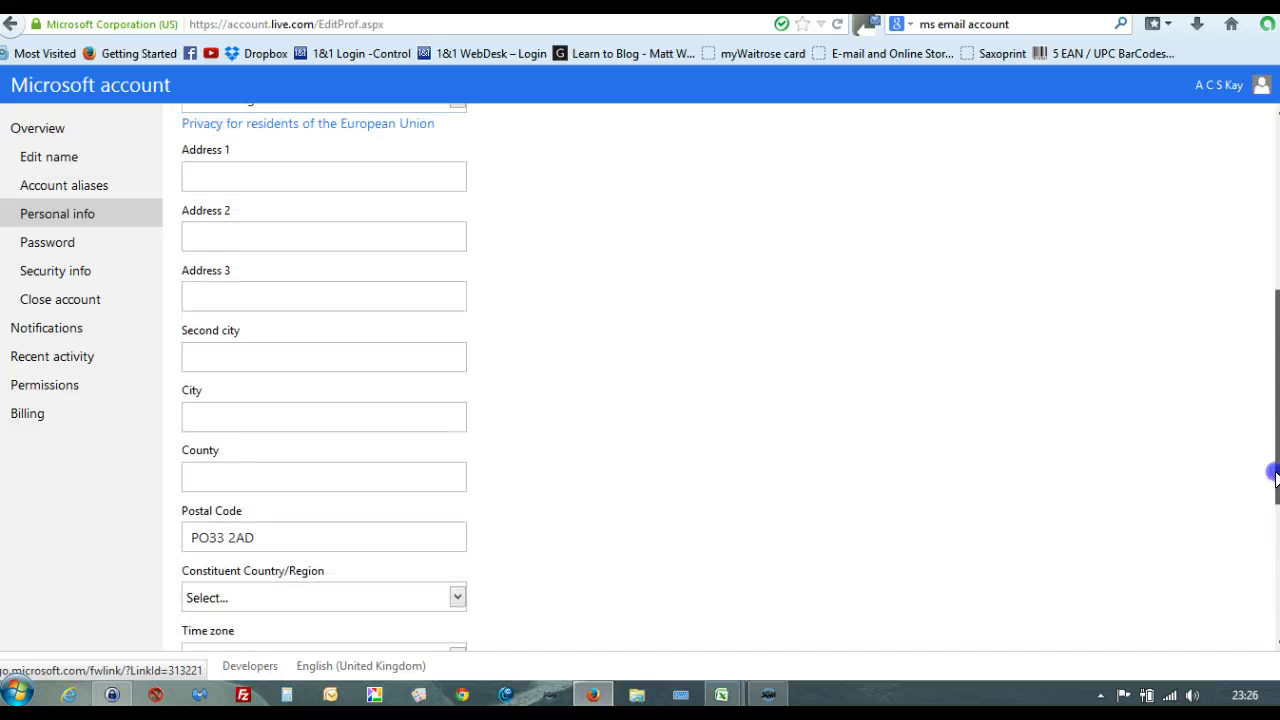
pyautogui.moveTo(1275, 478); pyautogui.dragTo(1247, 380)
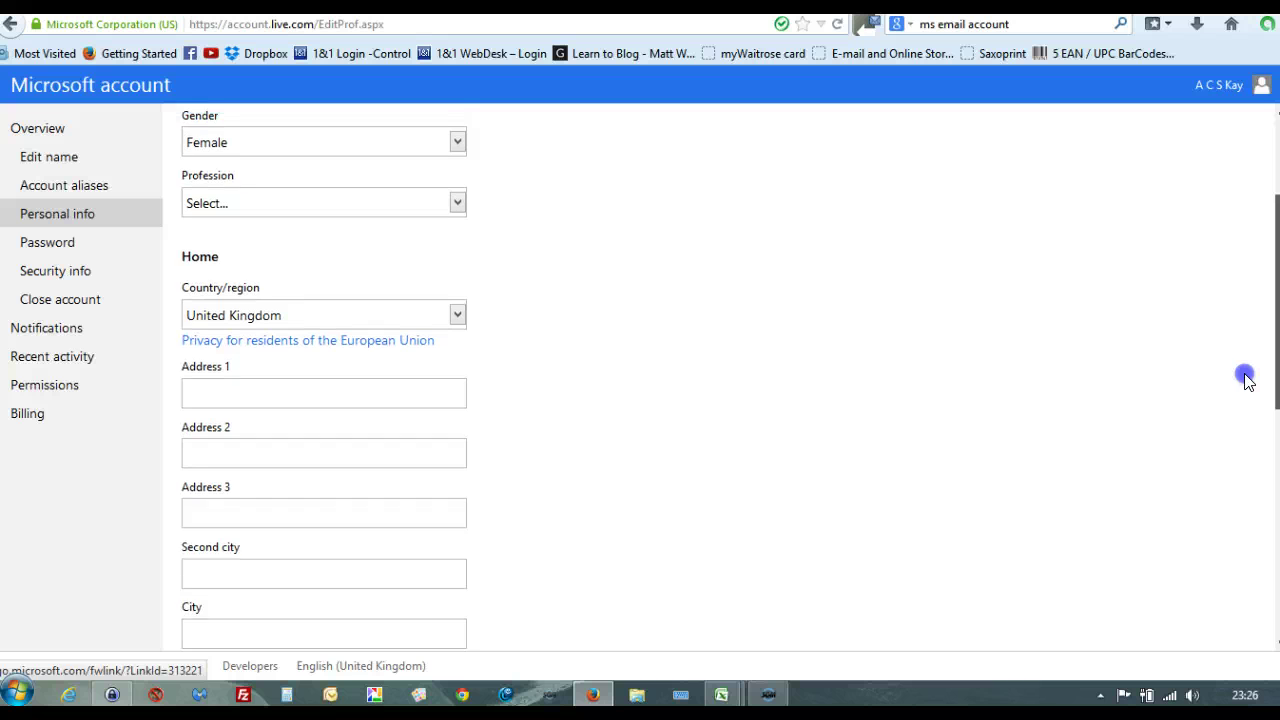
pyautogui.scroll(3, 1247, 380)
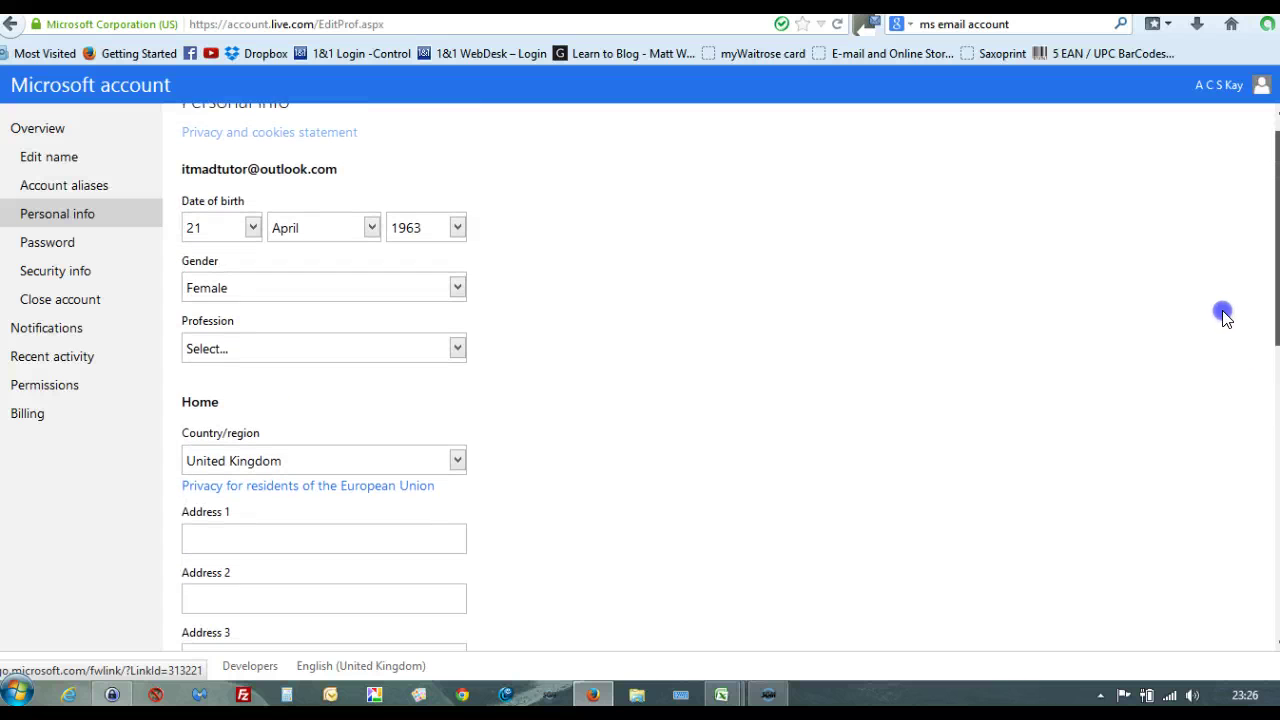
pyautogui.scroll(1, 1224, 316)
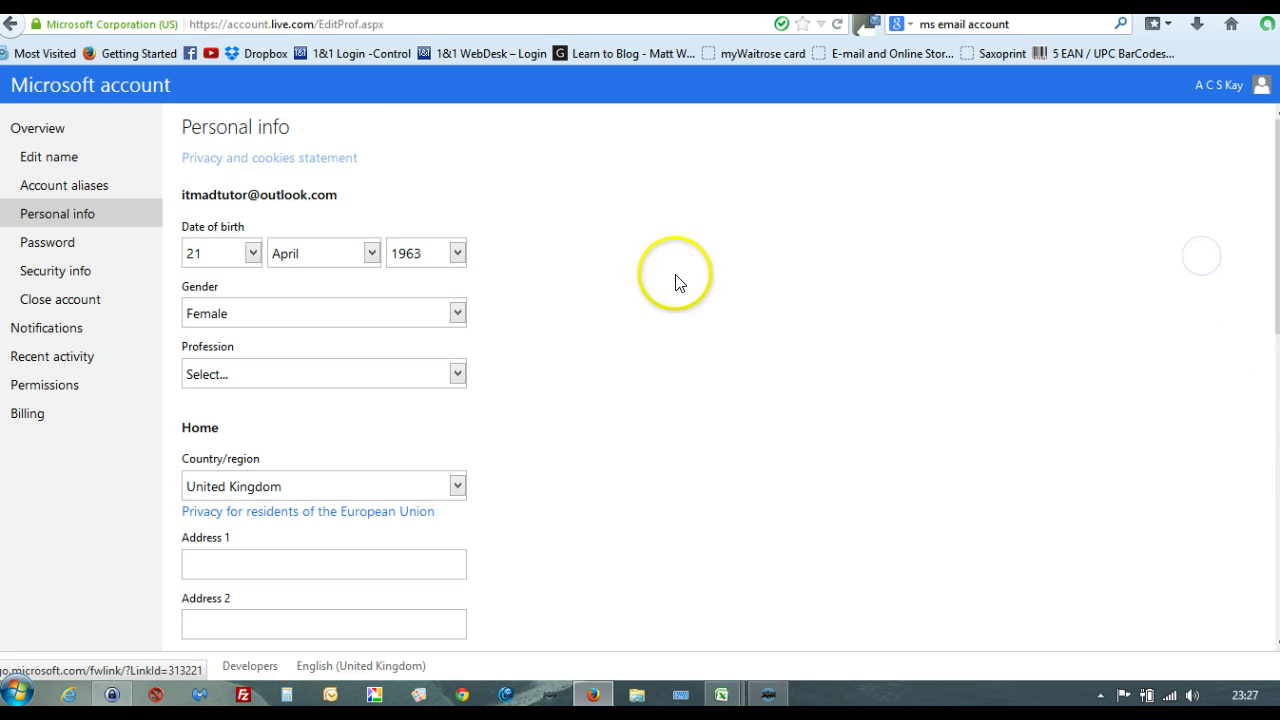
# Open Security info and enter the phone's last four digits to request a texted code.
pyautogui.click(62, 280)
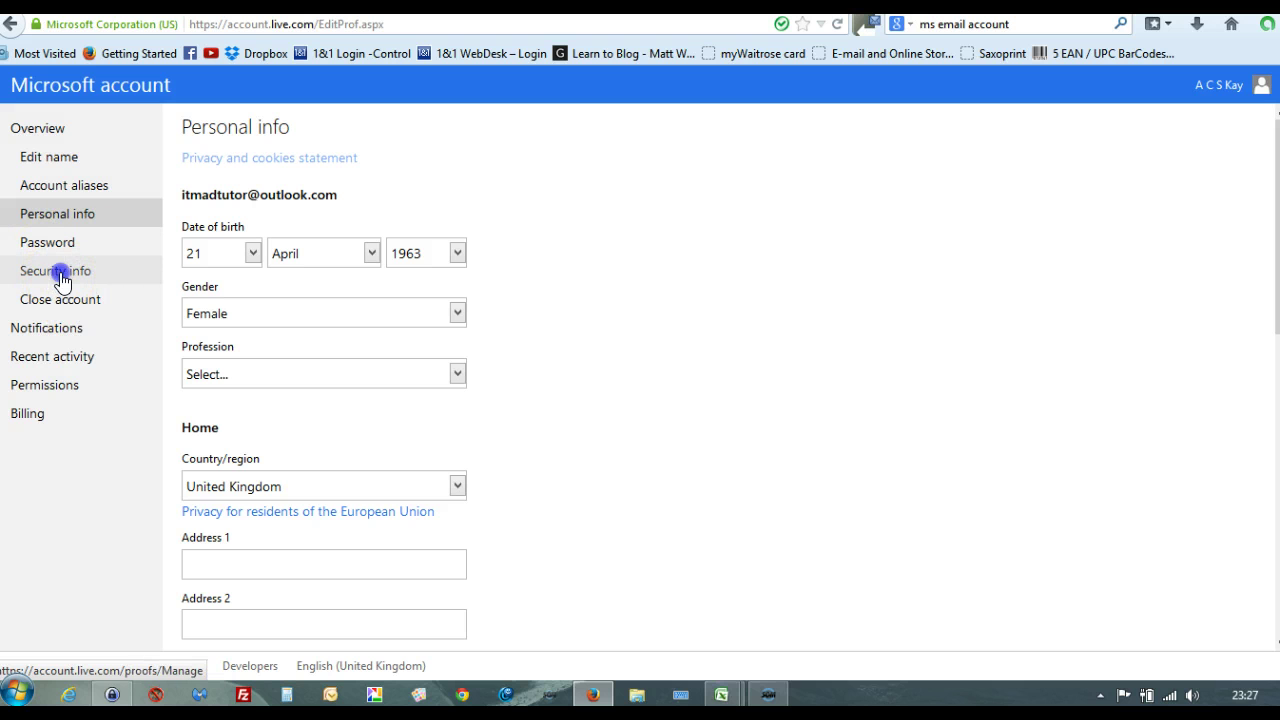
pyautogui.click(62, 280)
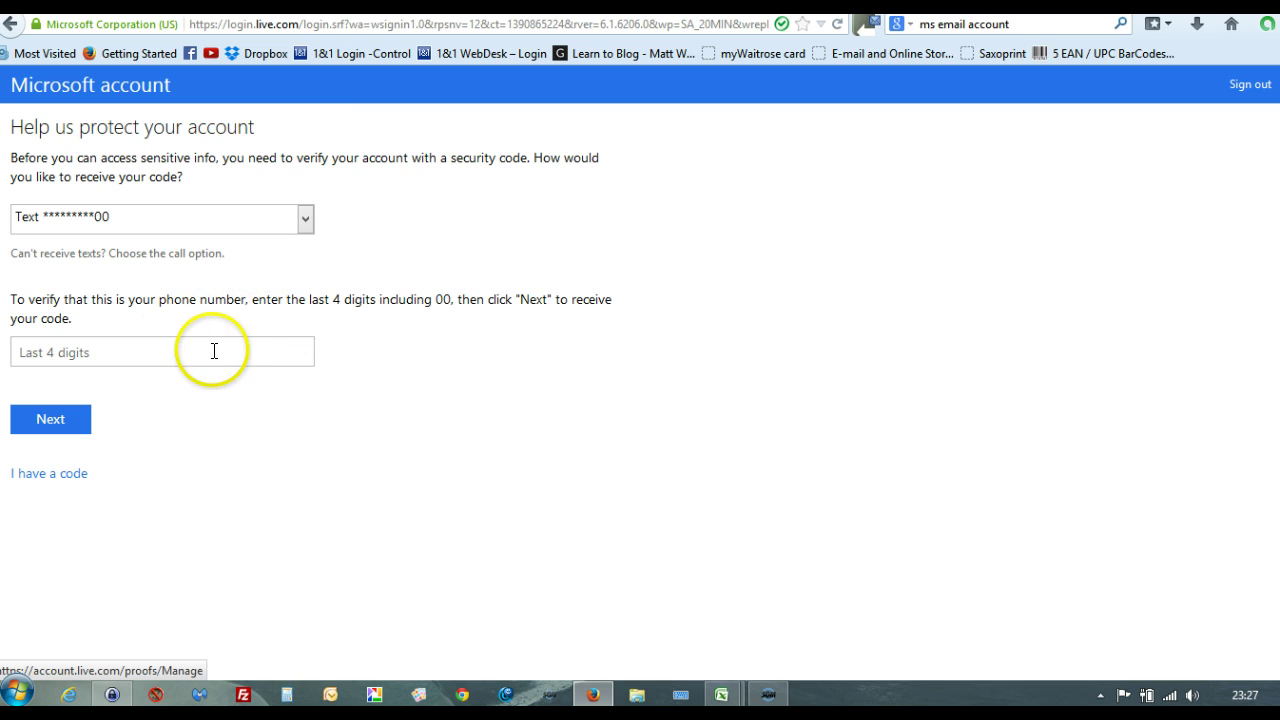
pyautogui.click(141, 351)
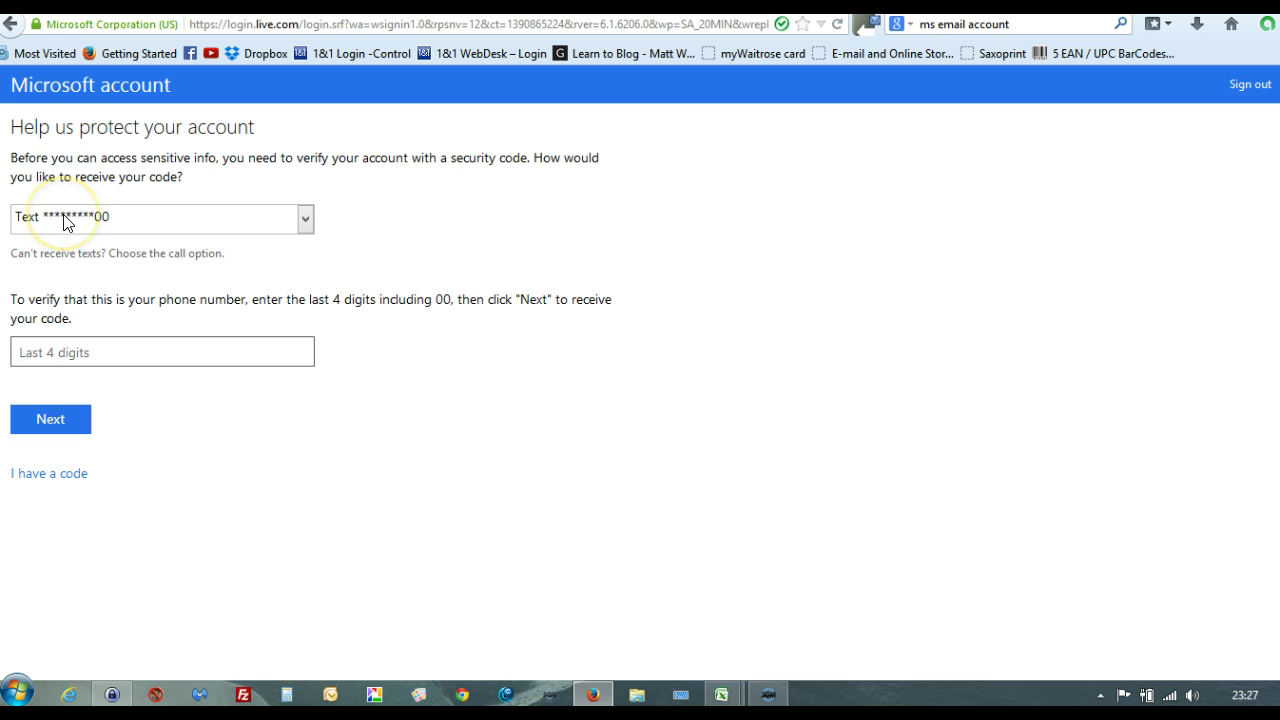
pyautogui.click(77, 351)
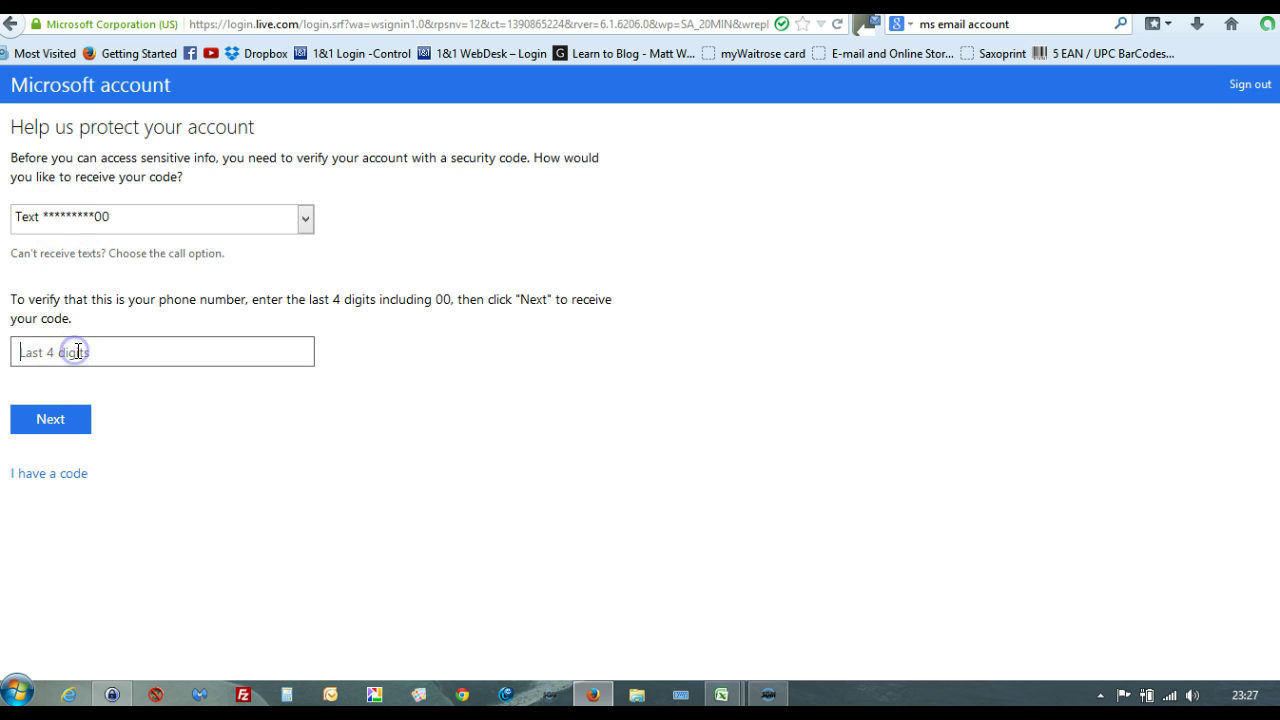
pyautogui.write('2600')
pyautogui.click(61, 418)
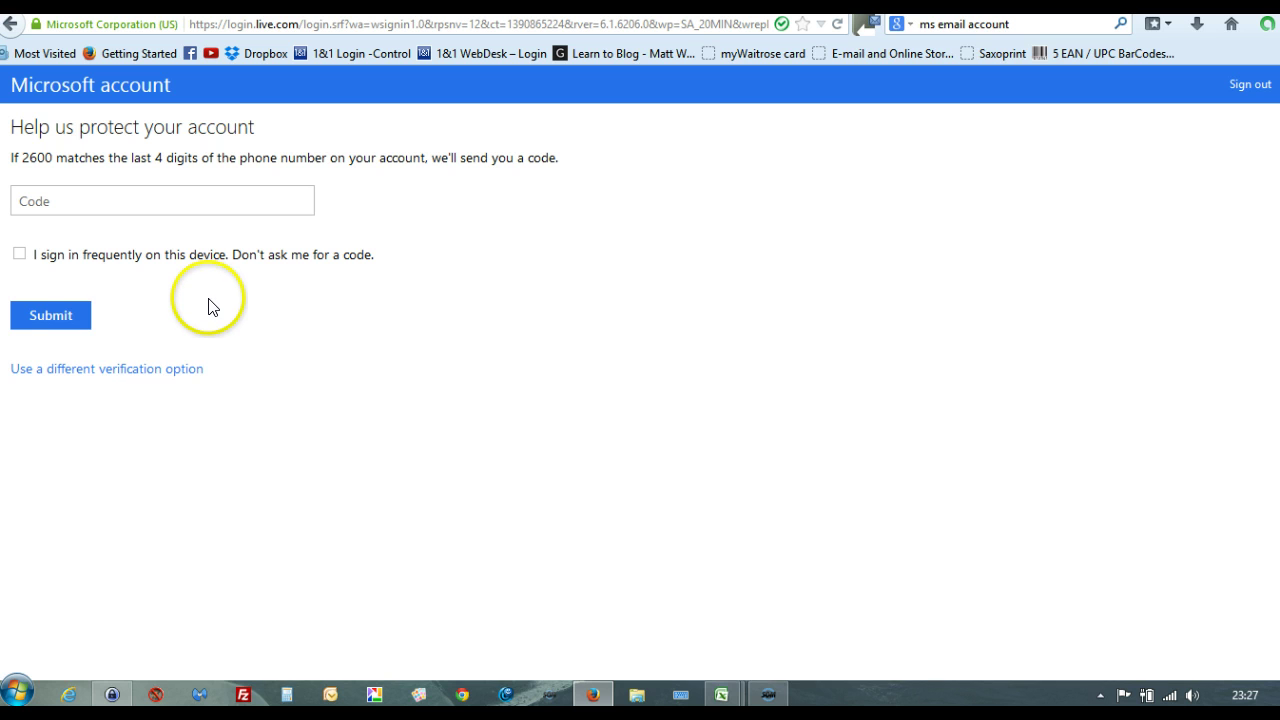
# Tick 'I sign in frequently on this device', then go back to Personal info.
pyautogui.click(20, 255)
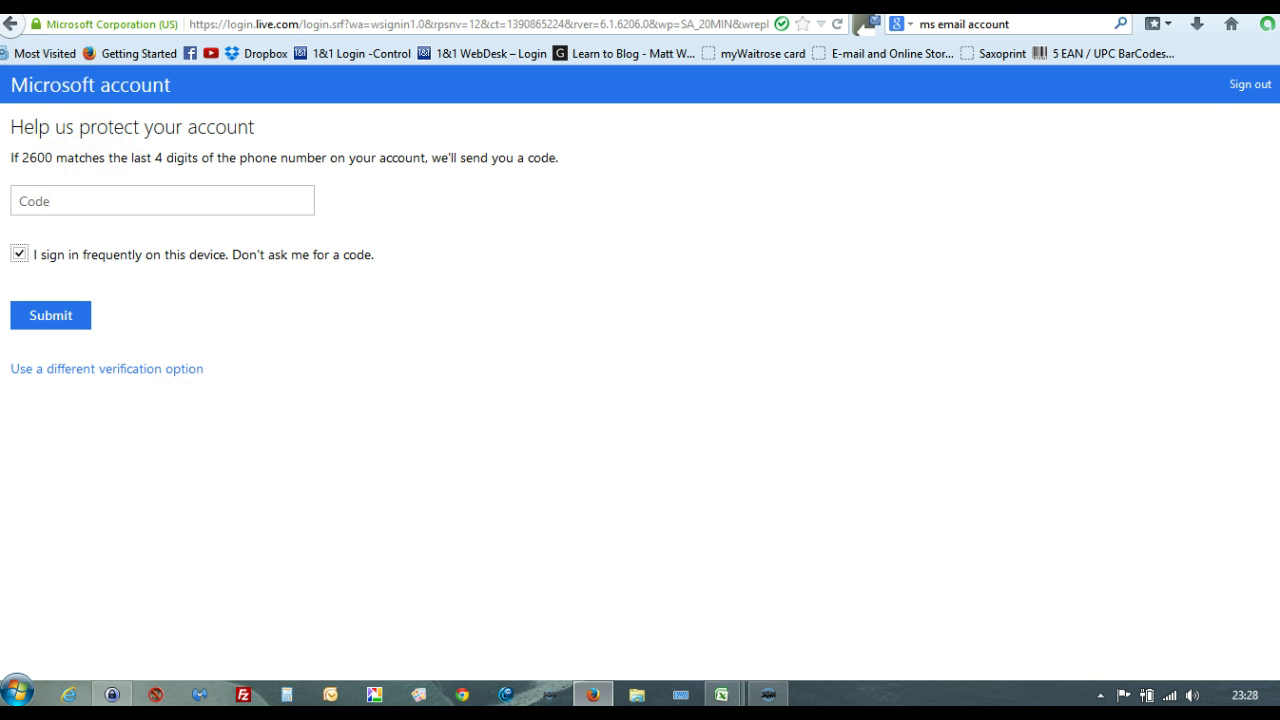
pyautogui.click(10, 24)
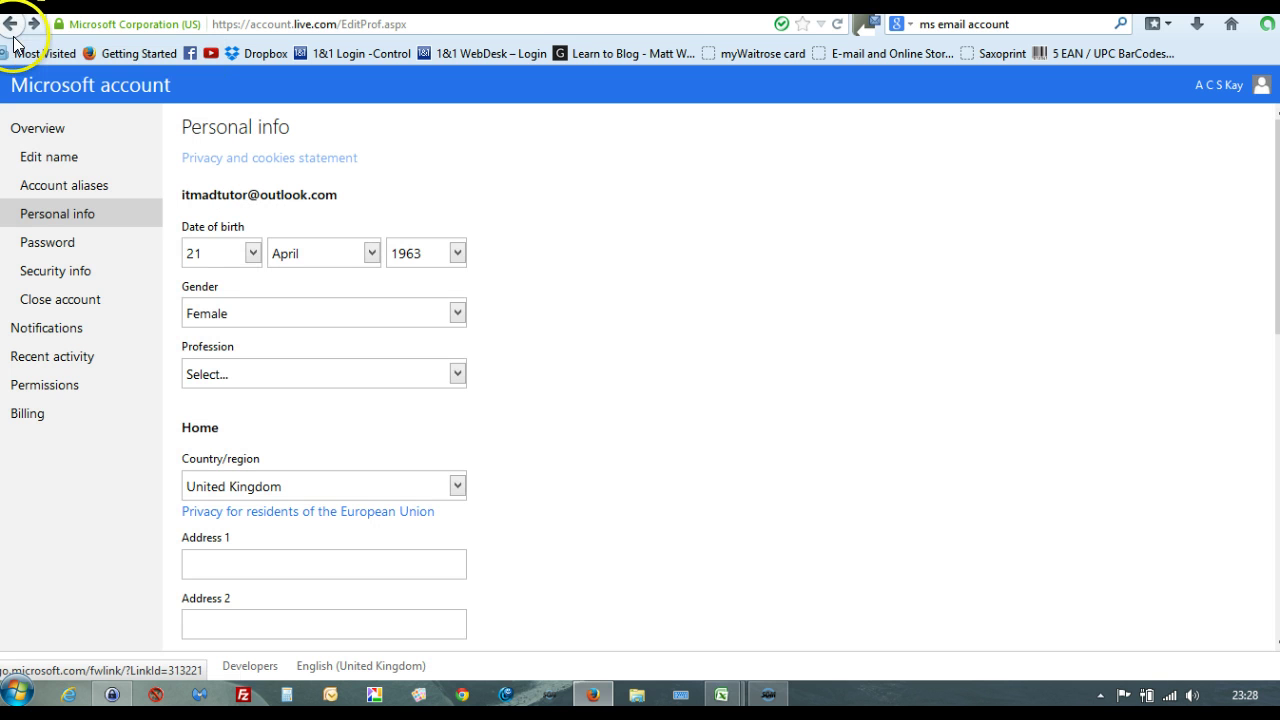
# Save 'Don't send me promotional emails from Microsoft' in Notifications' marketing preferences.
pyautogui.click(116, 364)
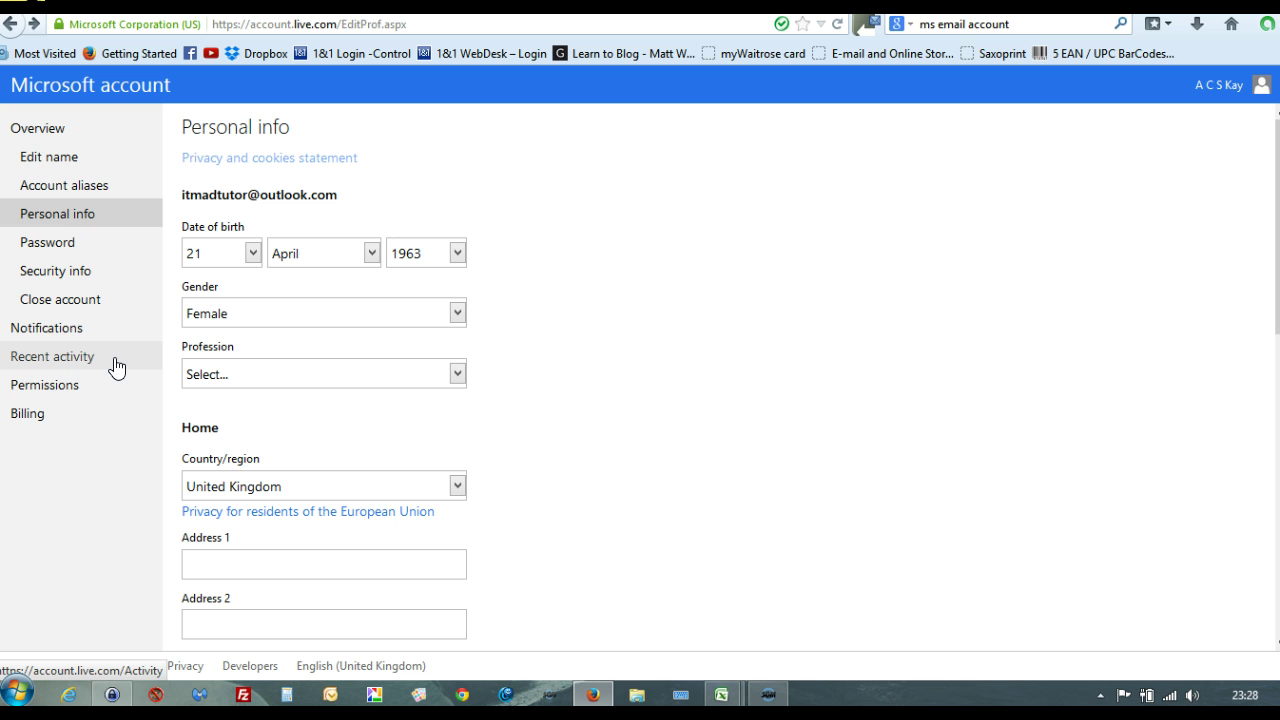
pyautogui.click(38, 330)
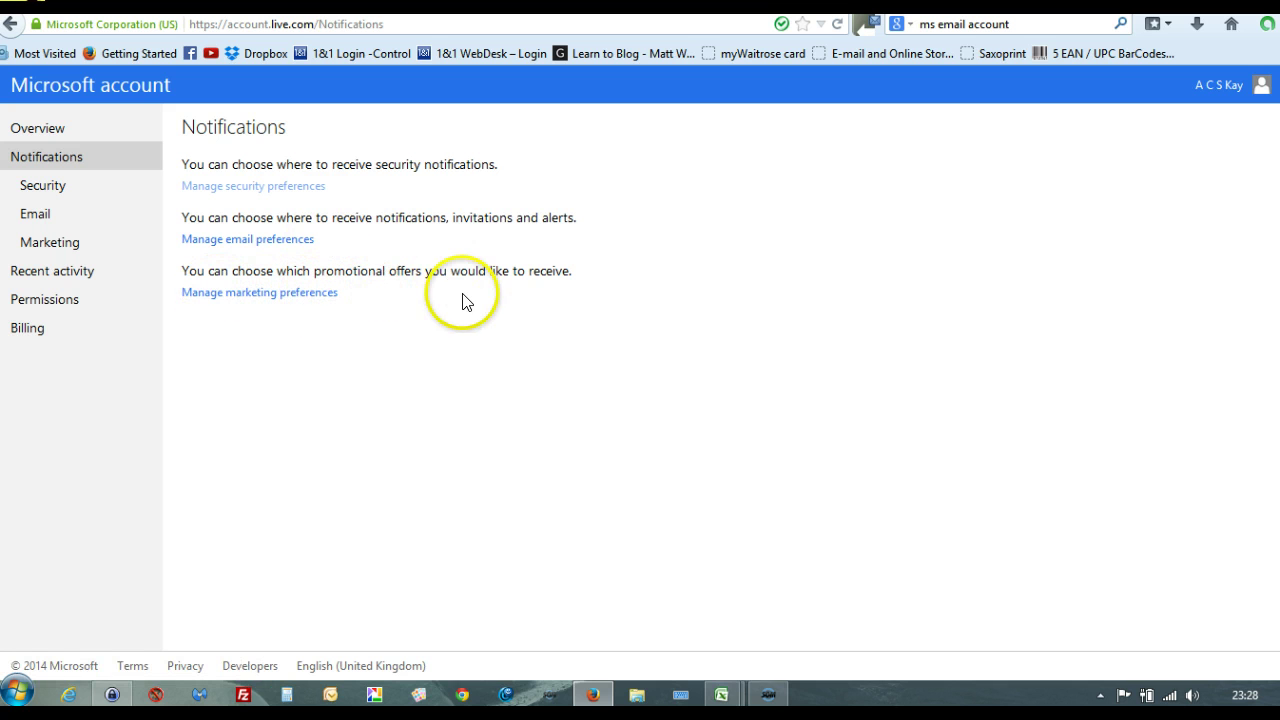
pyautogui.click(258, 293)
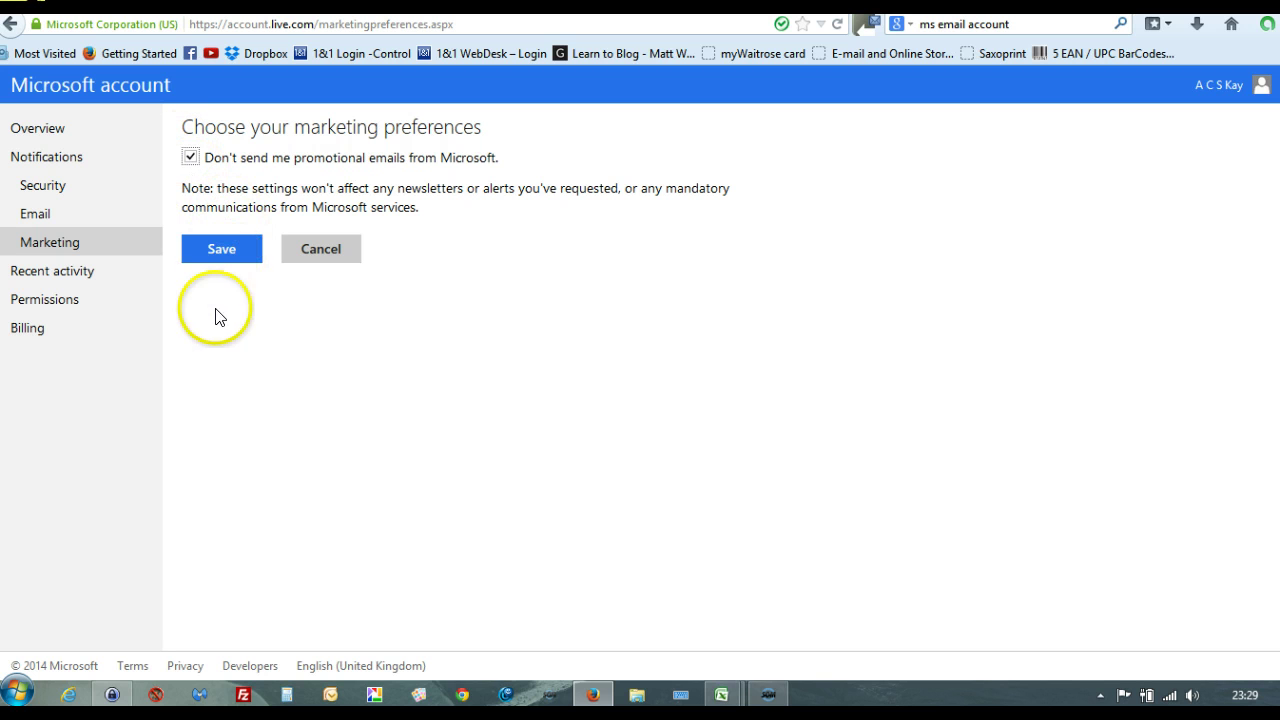
pyautogui.click(215, 257)
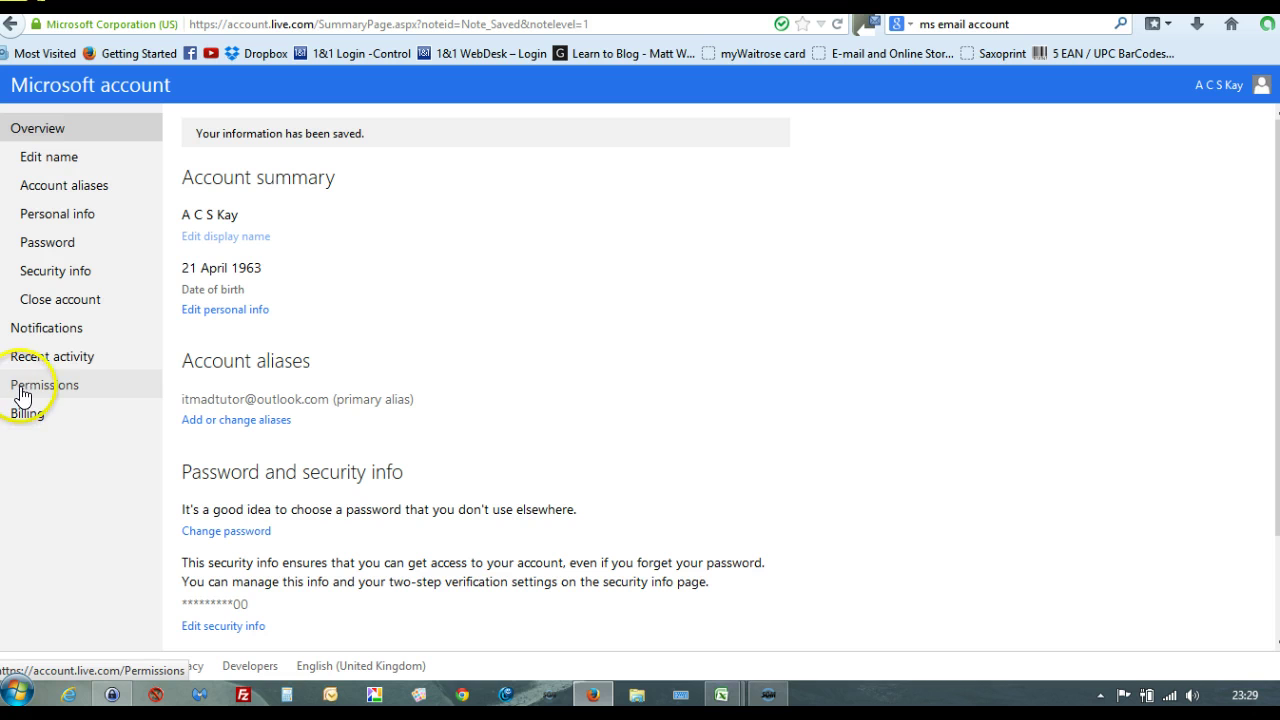
# Open Billing, which leads to the 'Help us protect your account' verification page.
pyautogui.click(22, 420)
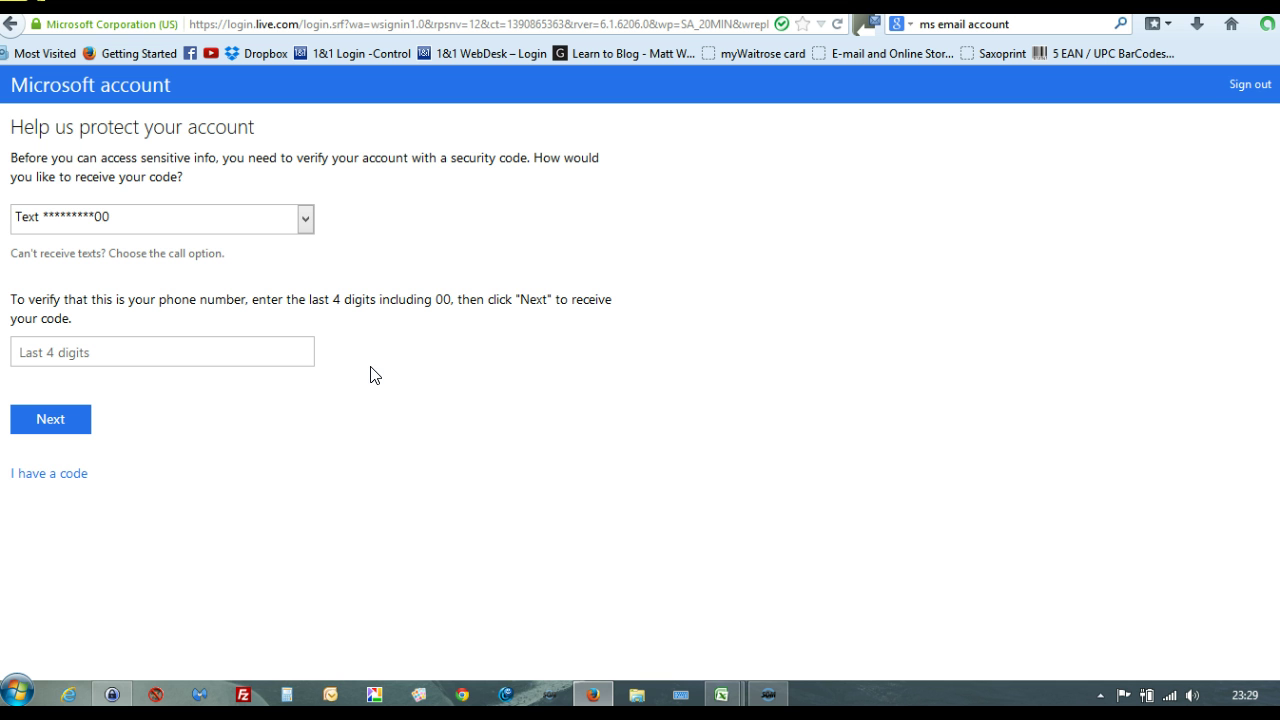
pyautogui.click(428, 389)
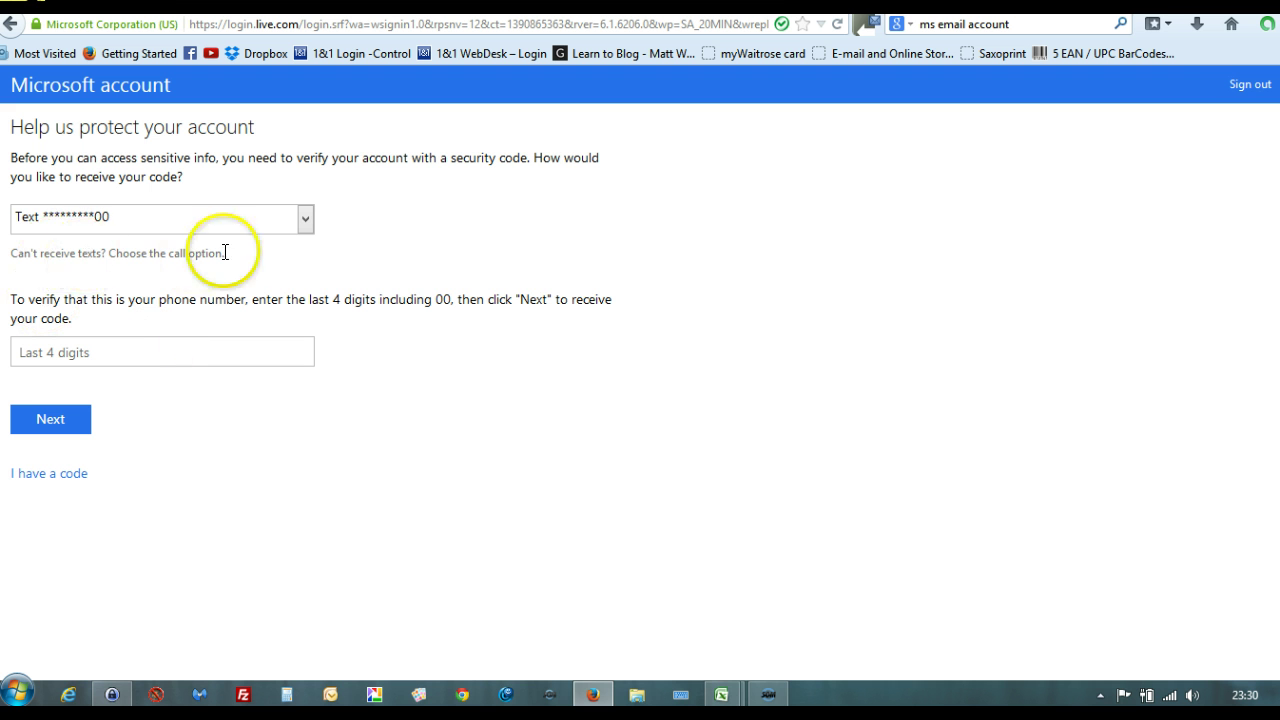
# Choose Text delivery, enter the phone's last four digits, and tick 'I sign in frequently on this device'.
pyautogui.click(306, 222)
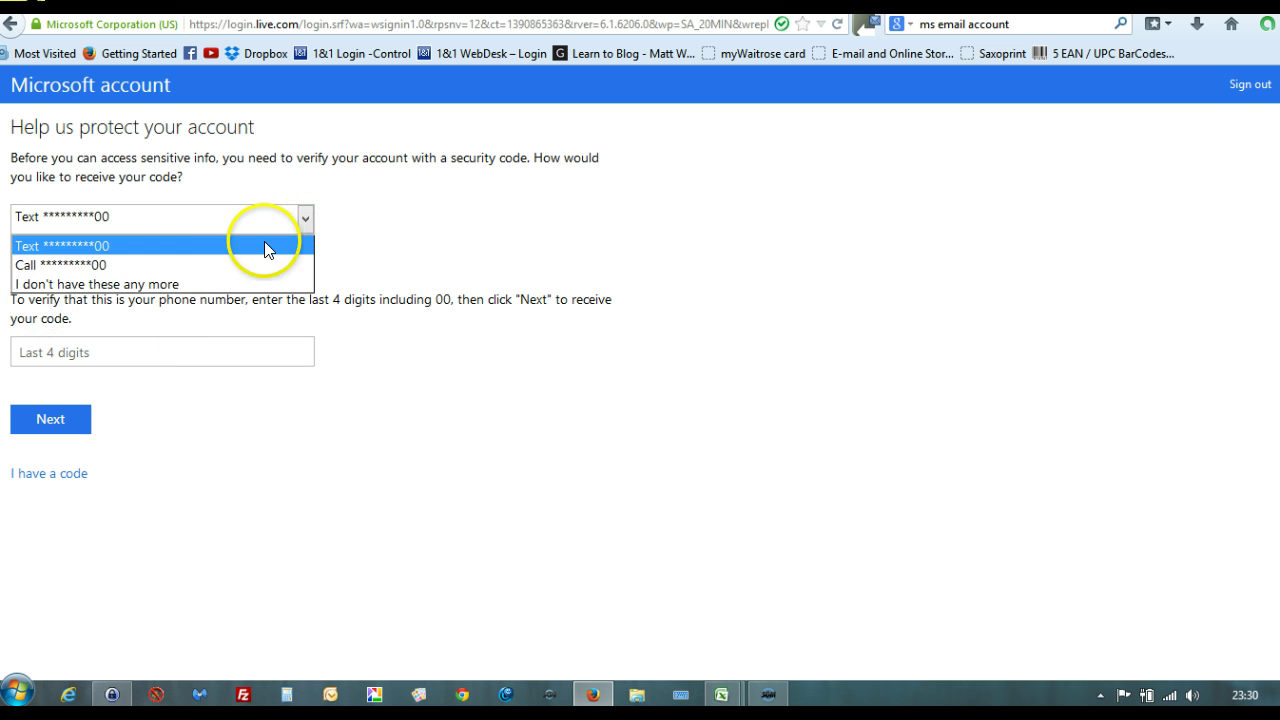
pyautogui.click(222, 245)
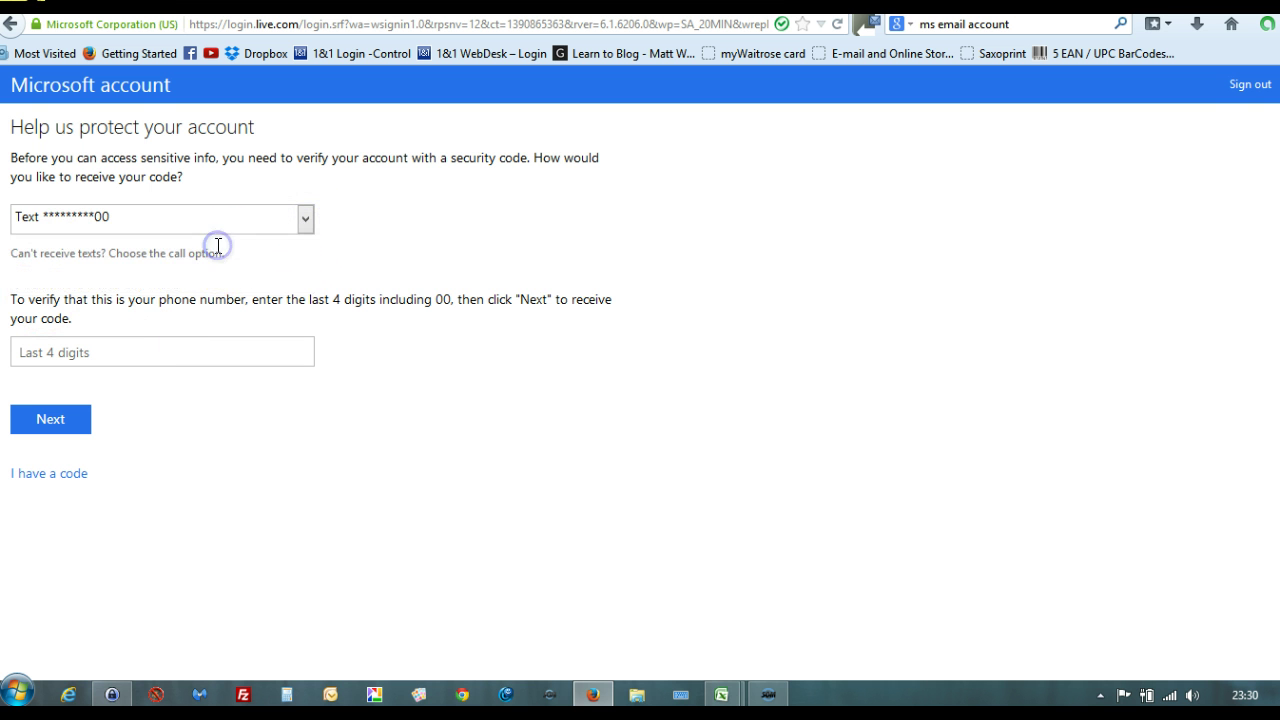
pyautogui.click(116, 358)
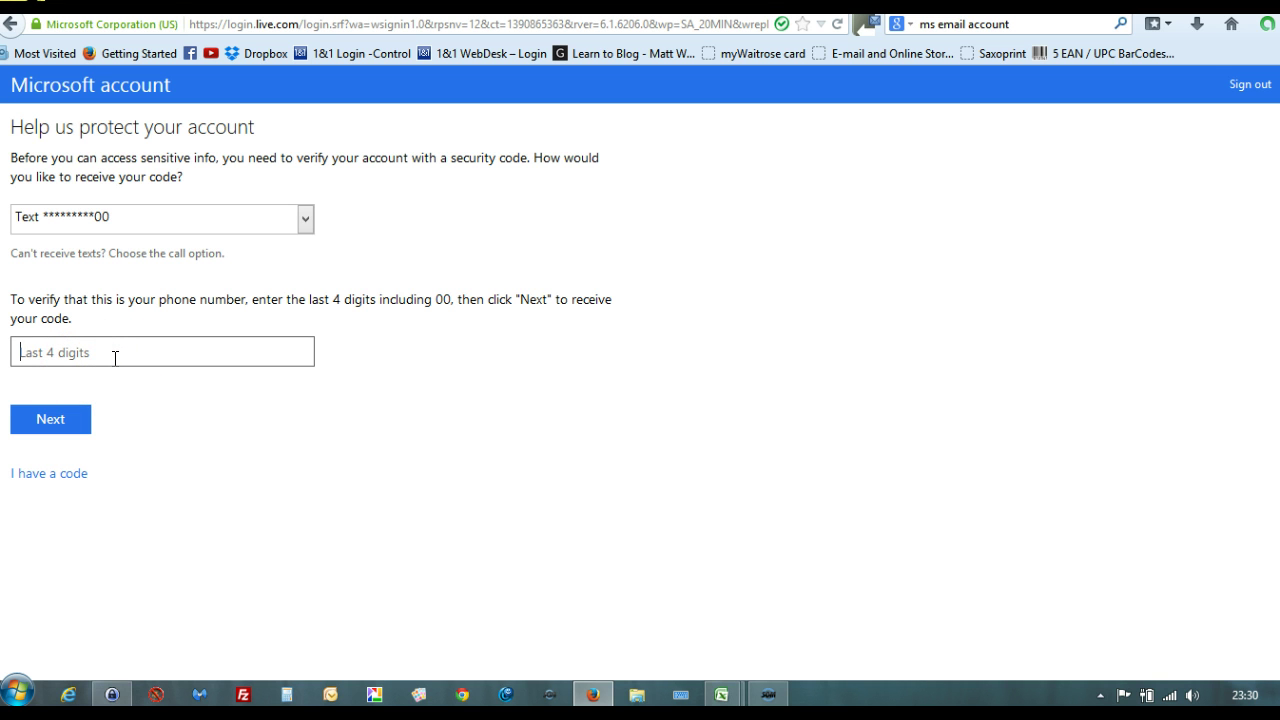
pyautogui.write('0')
pyautogui.press('BackSpace')
pyautogui.write('2600')
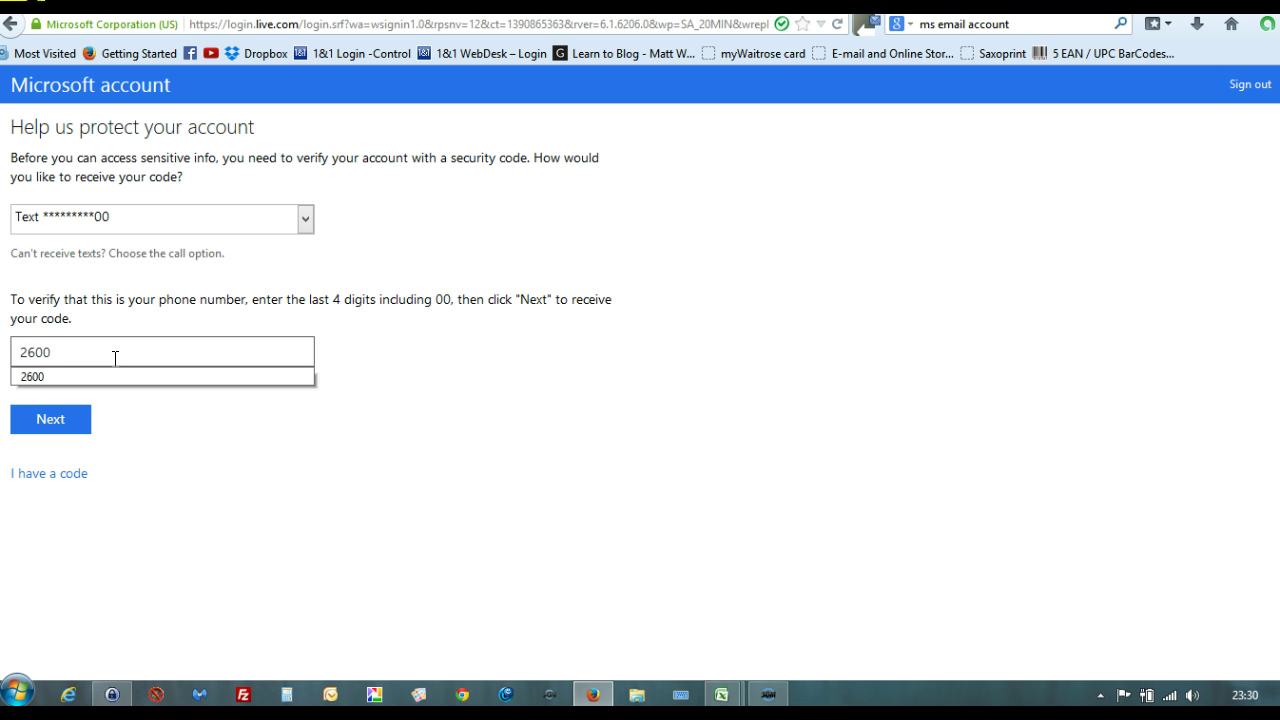
pyautogui.click(78, 424)
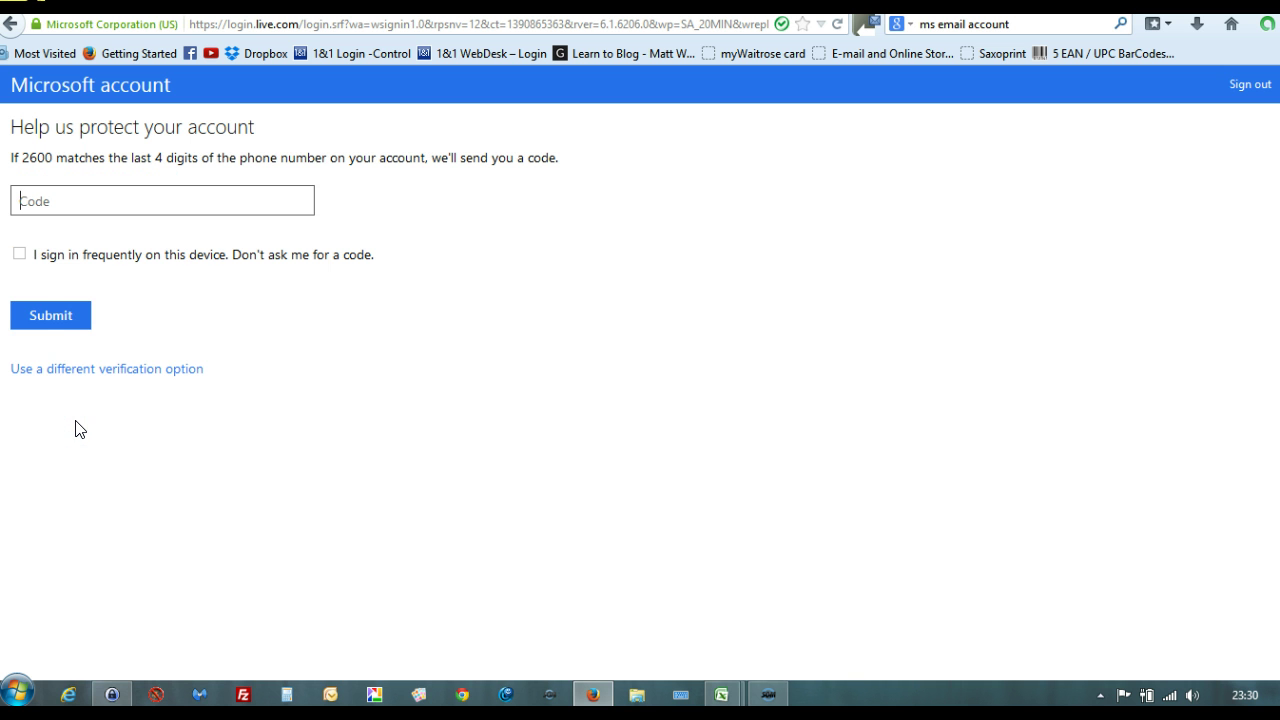
pyautogui.click(20, 255)
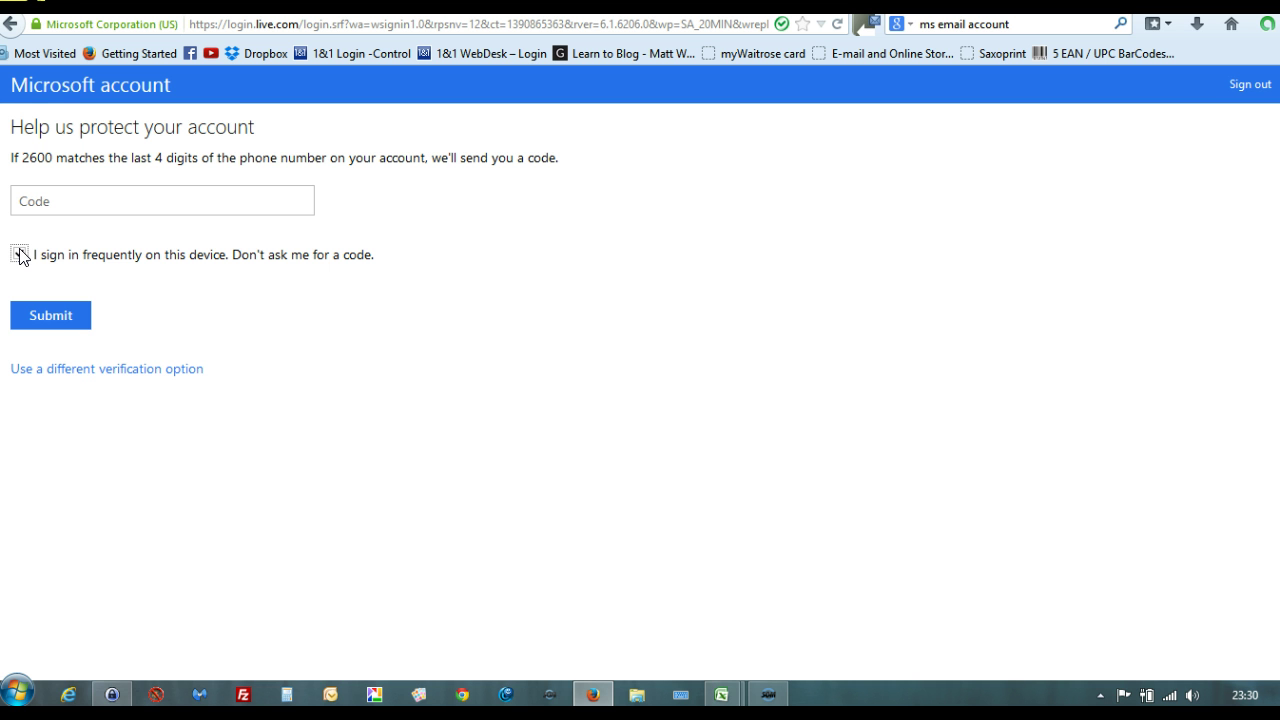
pyautogui.click(20, 255)
# Return to the verification choice and request the code by automated phone call instead.
pyautogui.rightClick(12, 25)
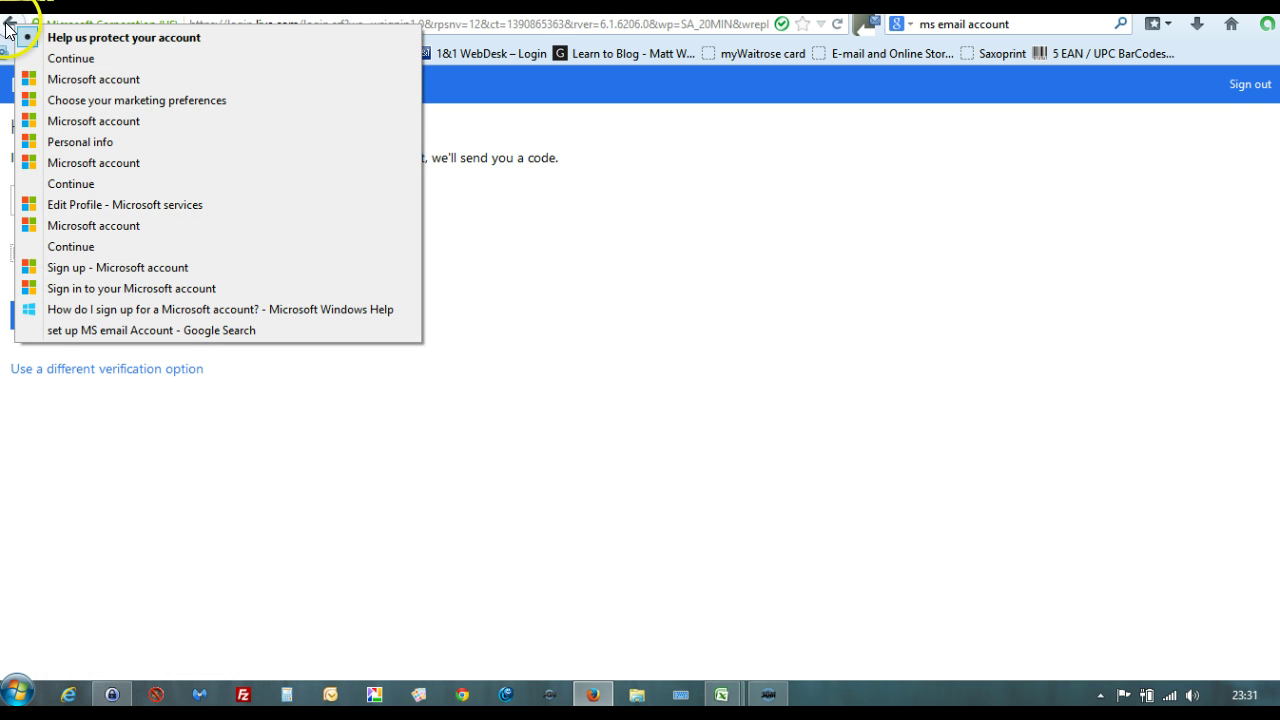
pyautogui.click(7, 25)
pyautogui.click(7, 25)
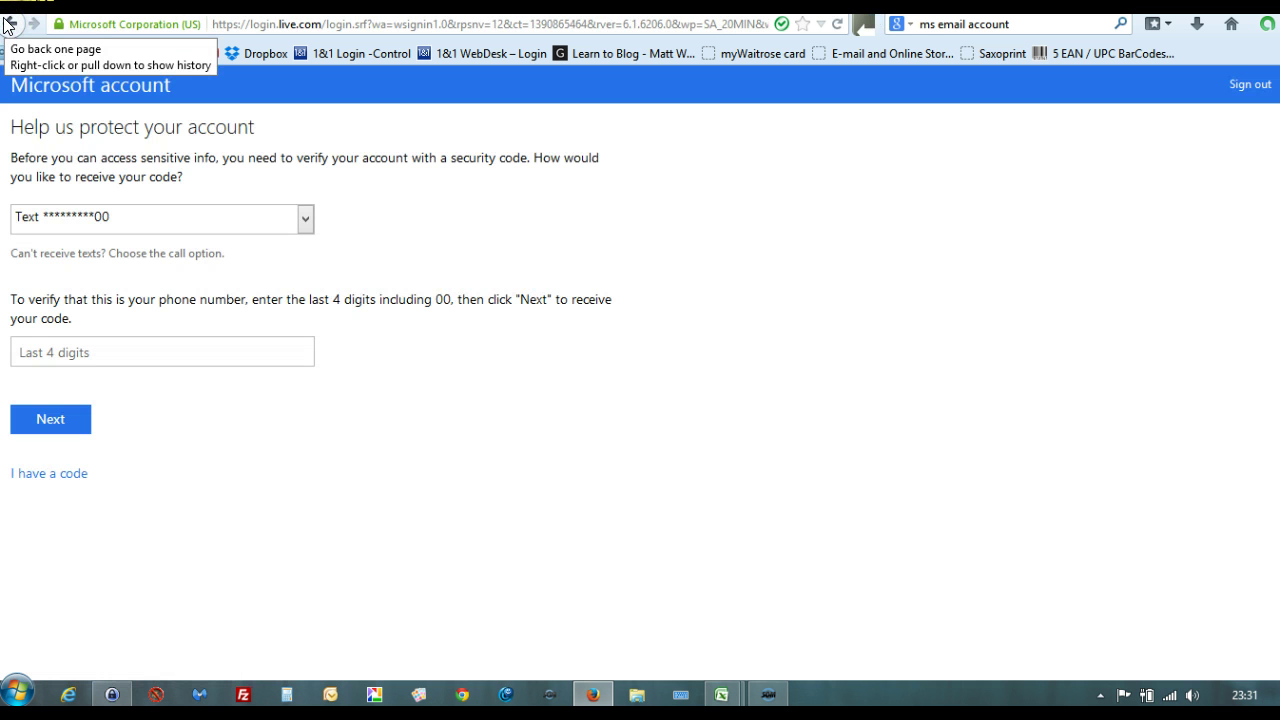
pyautogui.click(7, 25)
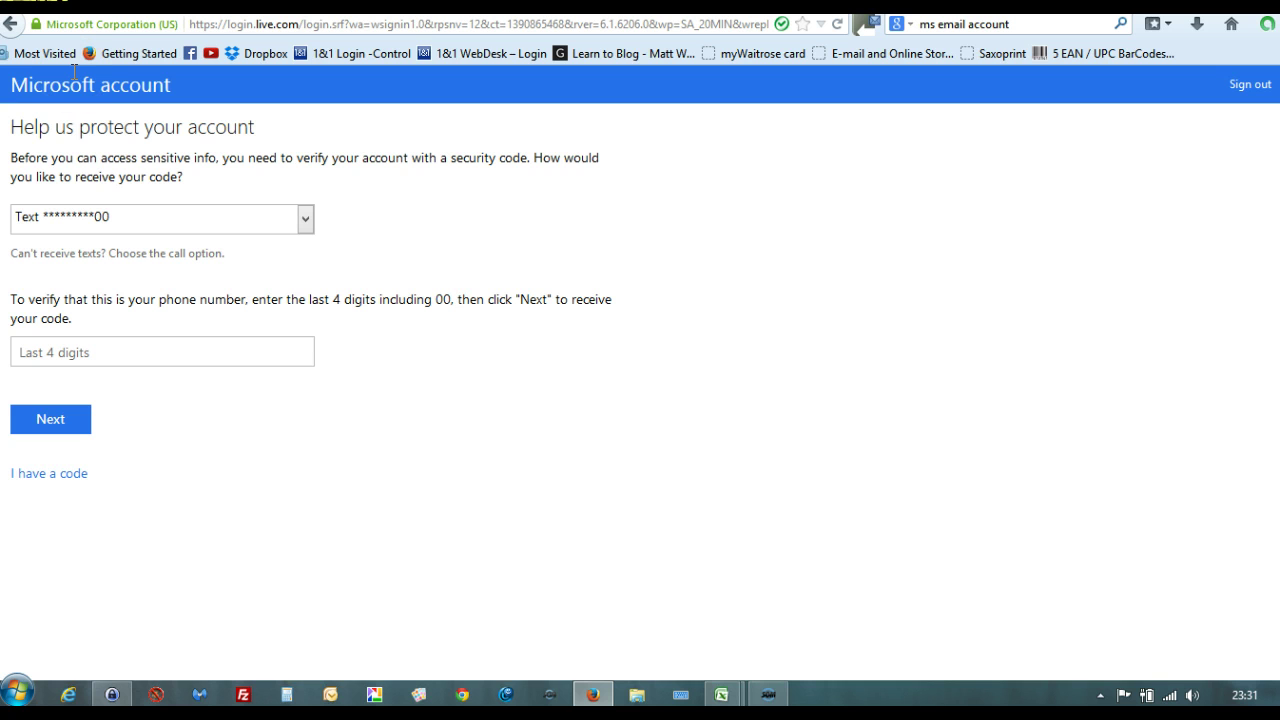
pyautogui.press('Down')
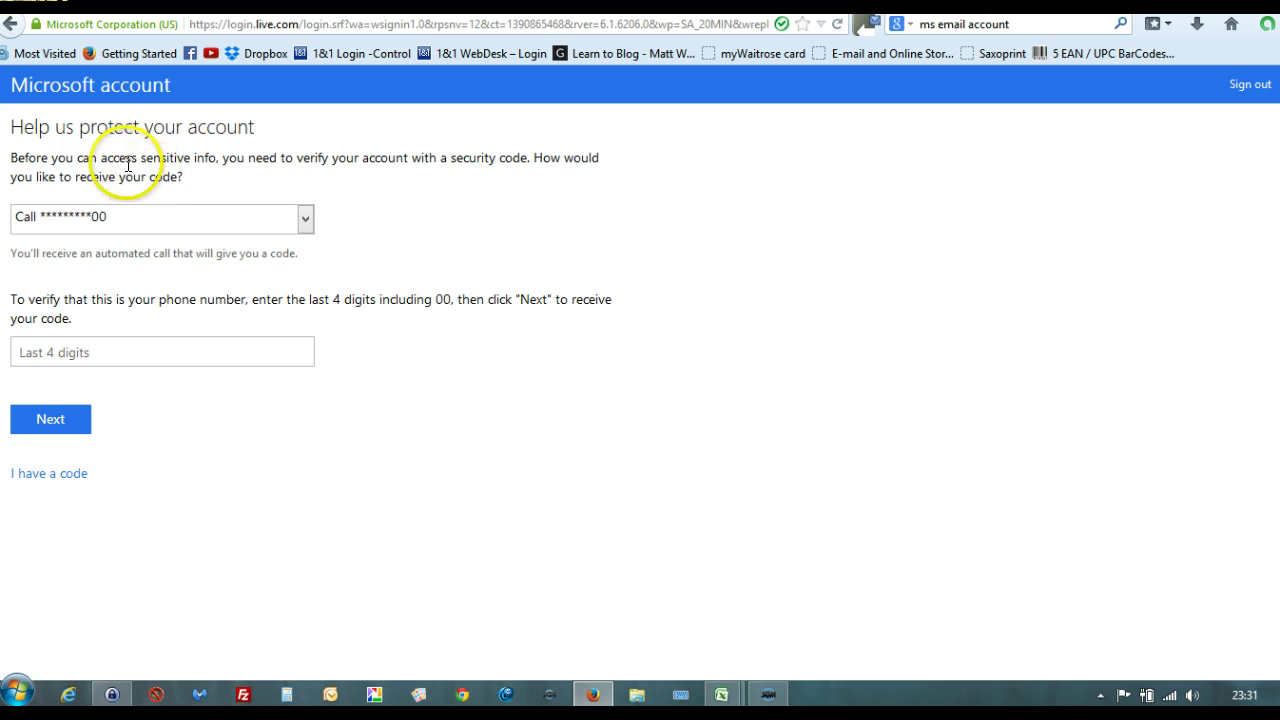
pyautogui.click(54, 417)
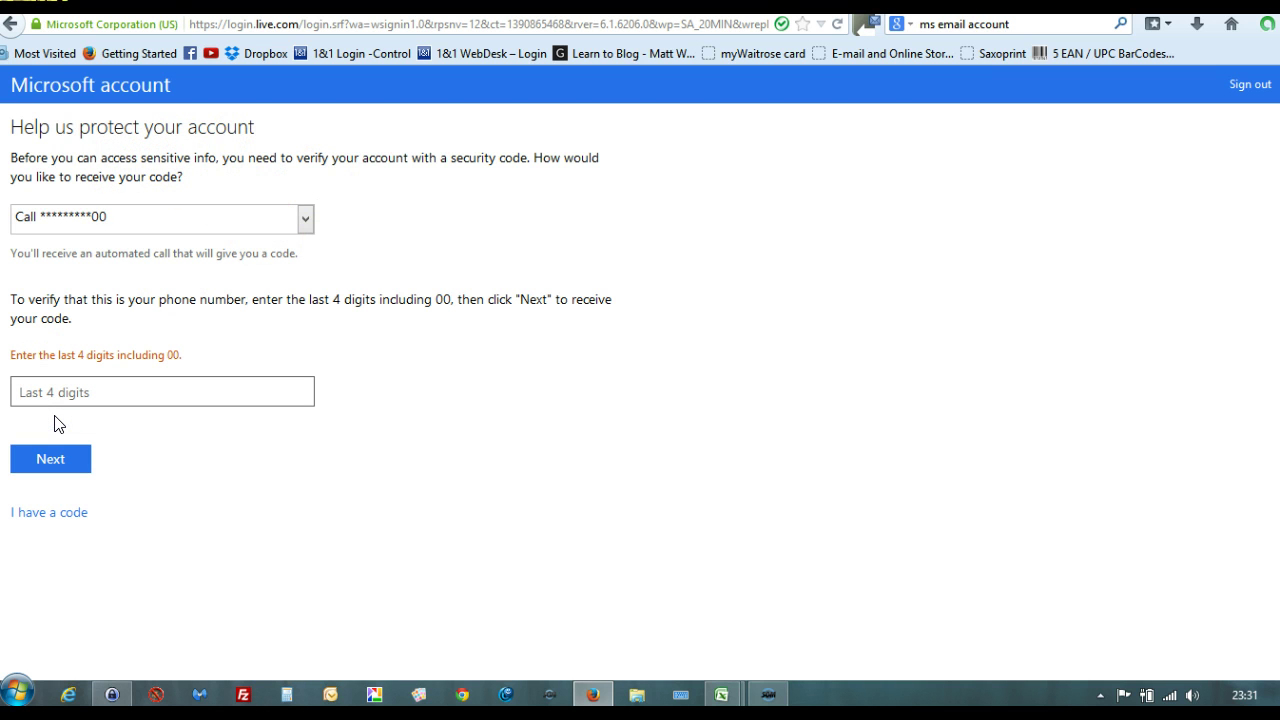